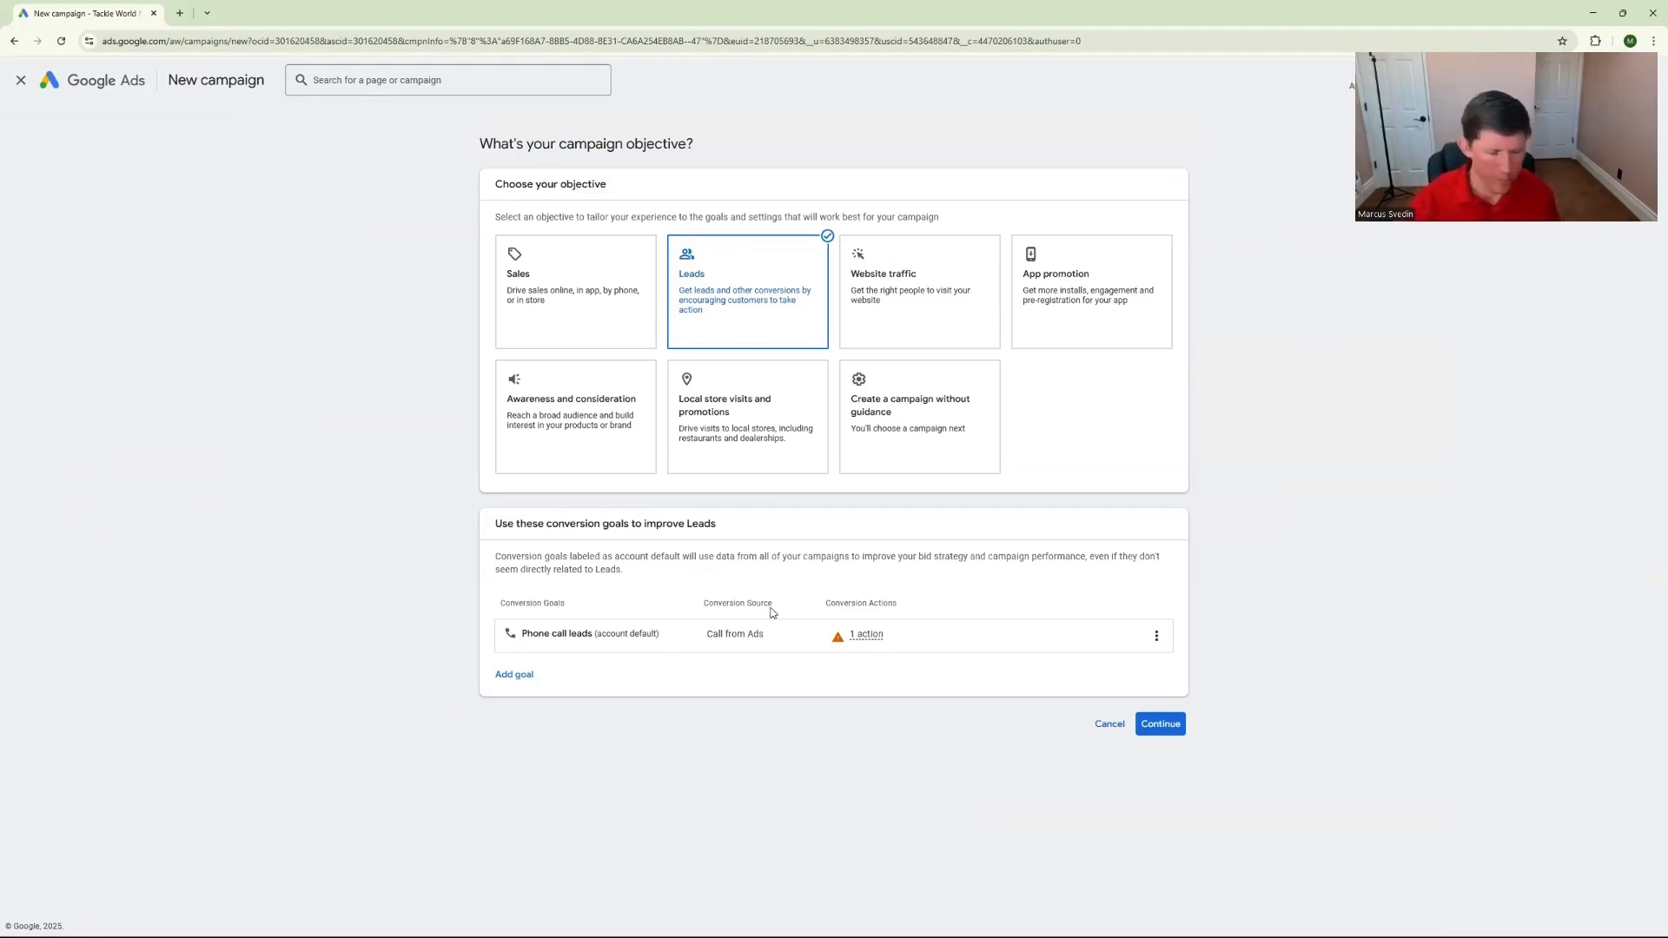
Continue with the Leads objective and the account-default phone call leads goal to reach the campaign types
{"action": "left_click", "coordinate": [1167, 723]}
{"action": "scroll", "coordinate": [897, 603], "scroll_direction": "down", "scroll_amount": 2}
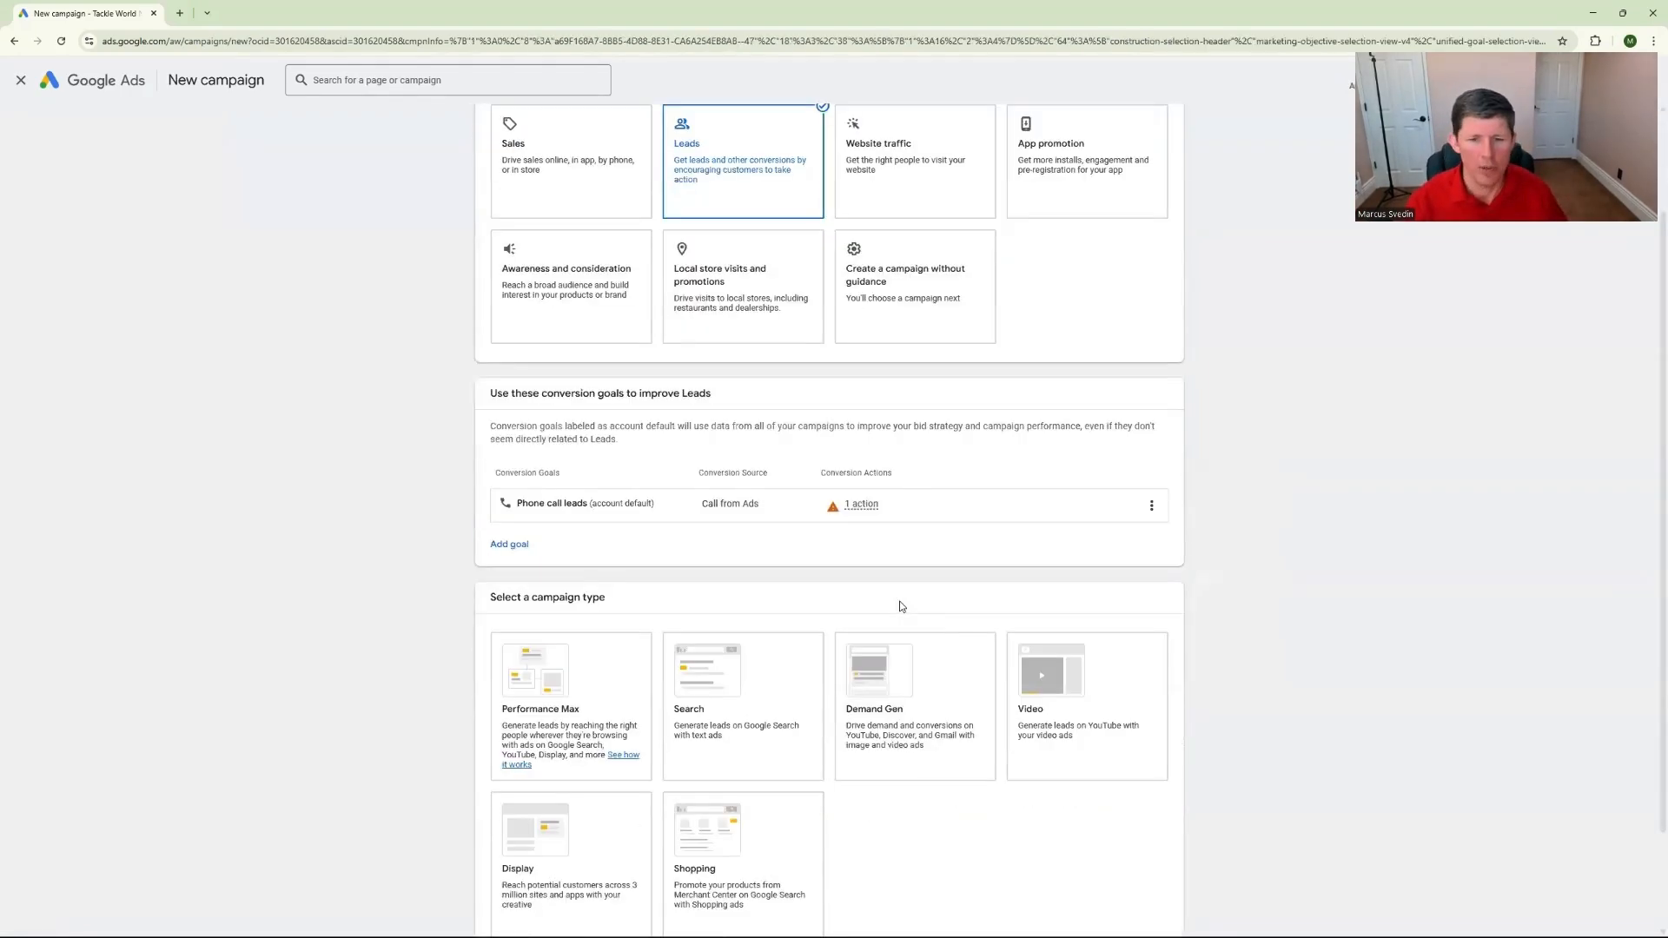
{"action": "scroll", "coordinate": [903, 608], "scroll_direction": "down", "scroll_amount": 2}
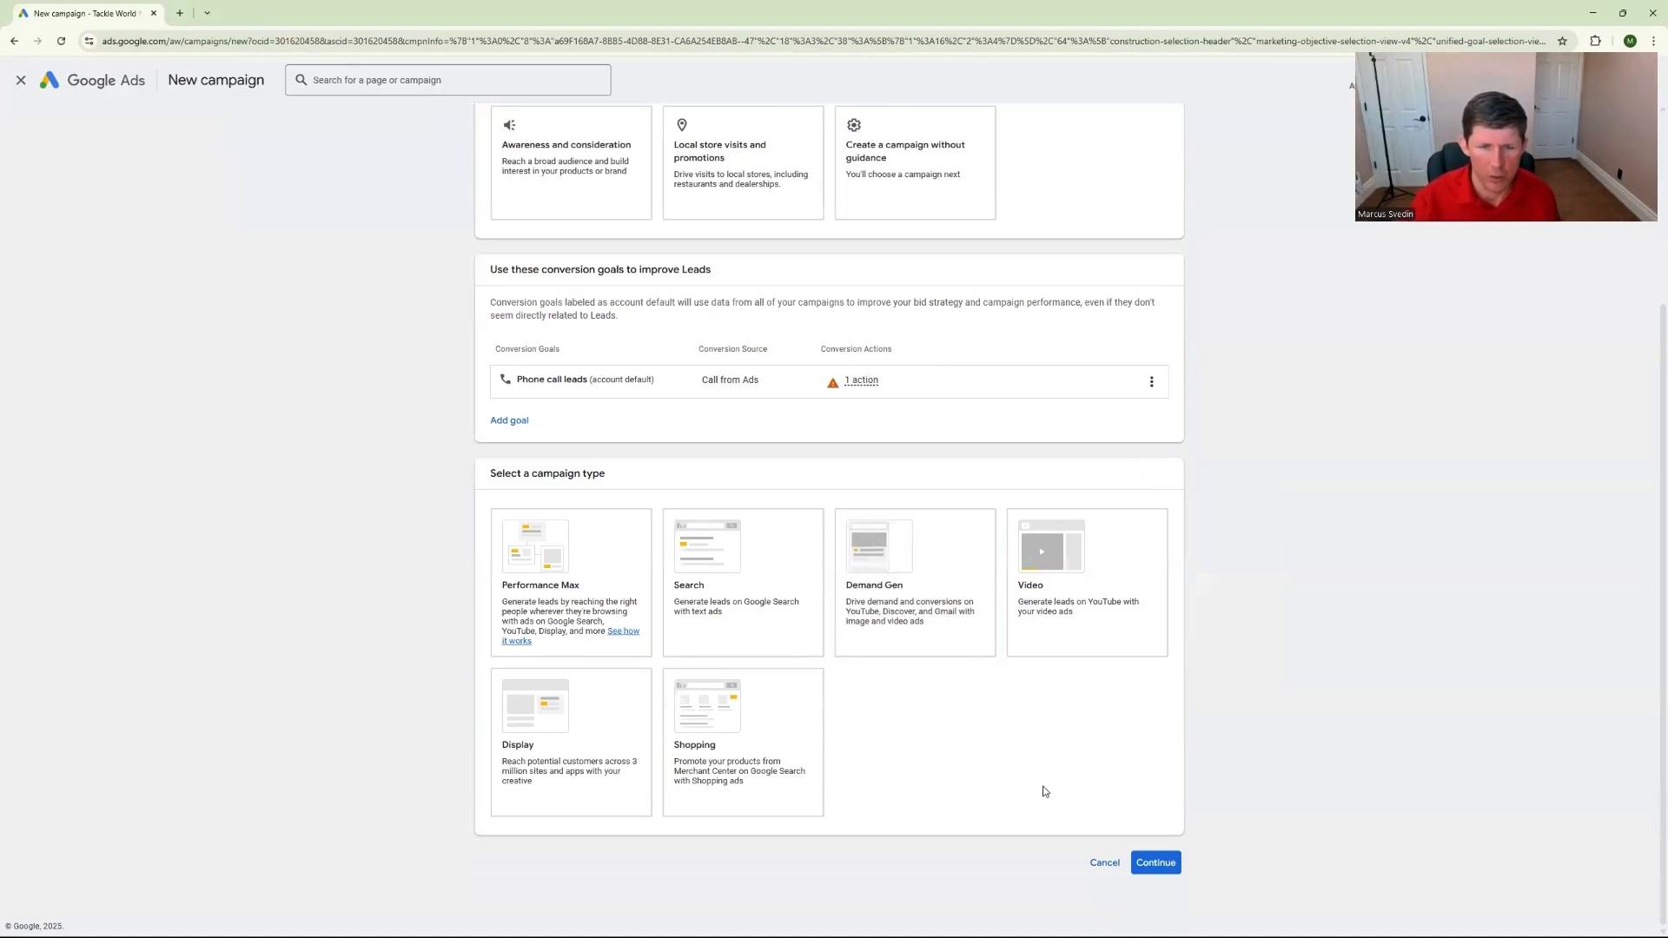
Choose Demand Gen as the campaign type and continue to the campaign settings
{"action": "left_click", "coordinate": [949, 599]}
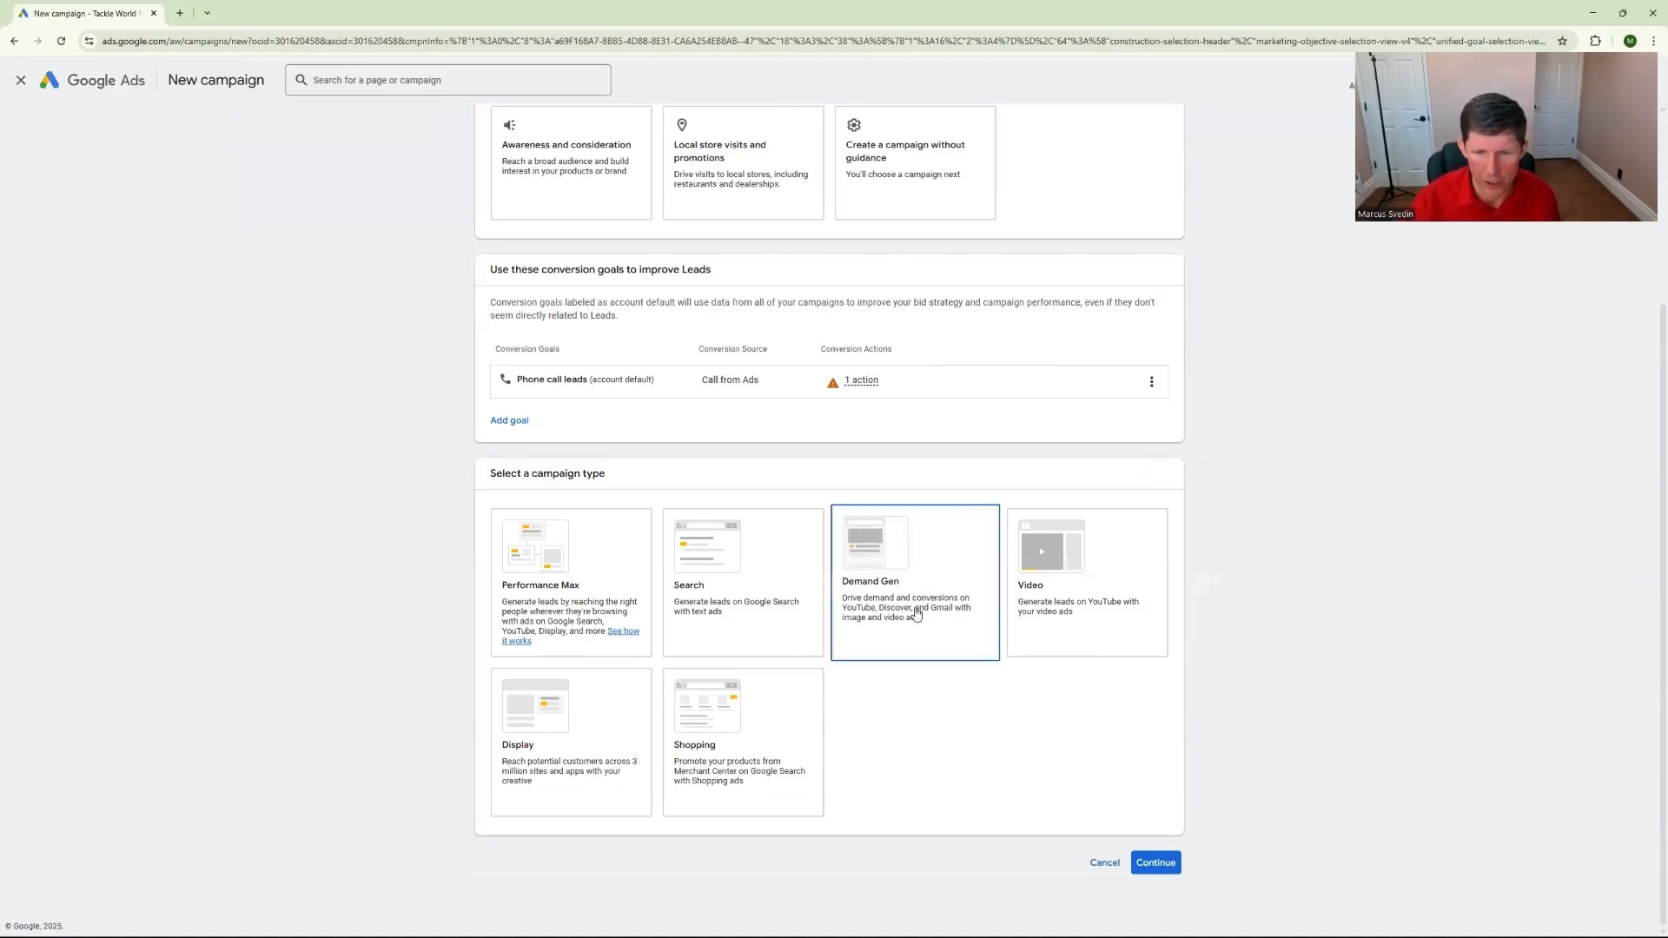
{"action": "left_click", "coordinate": [1053, 584]}
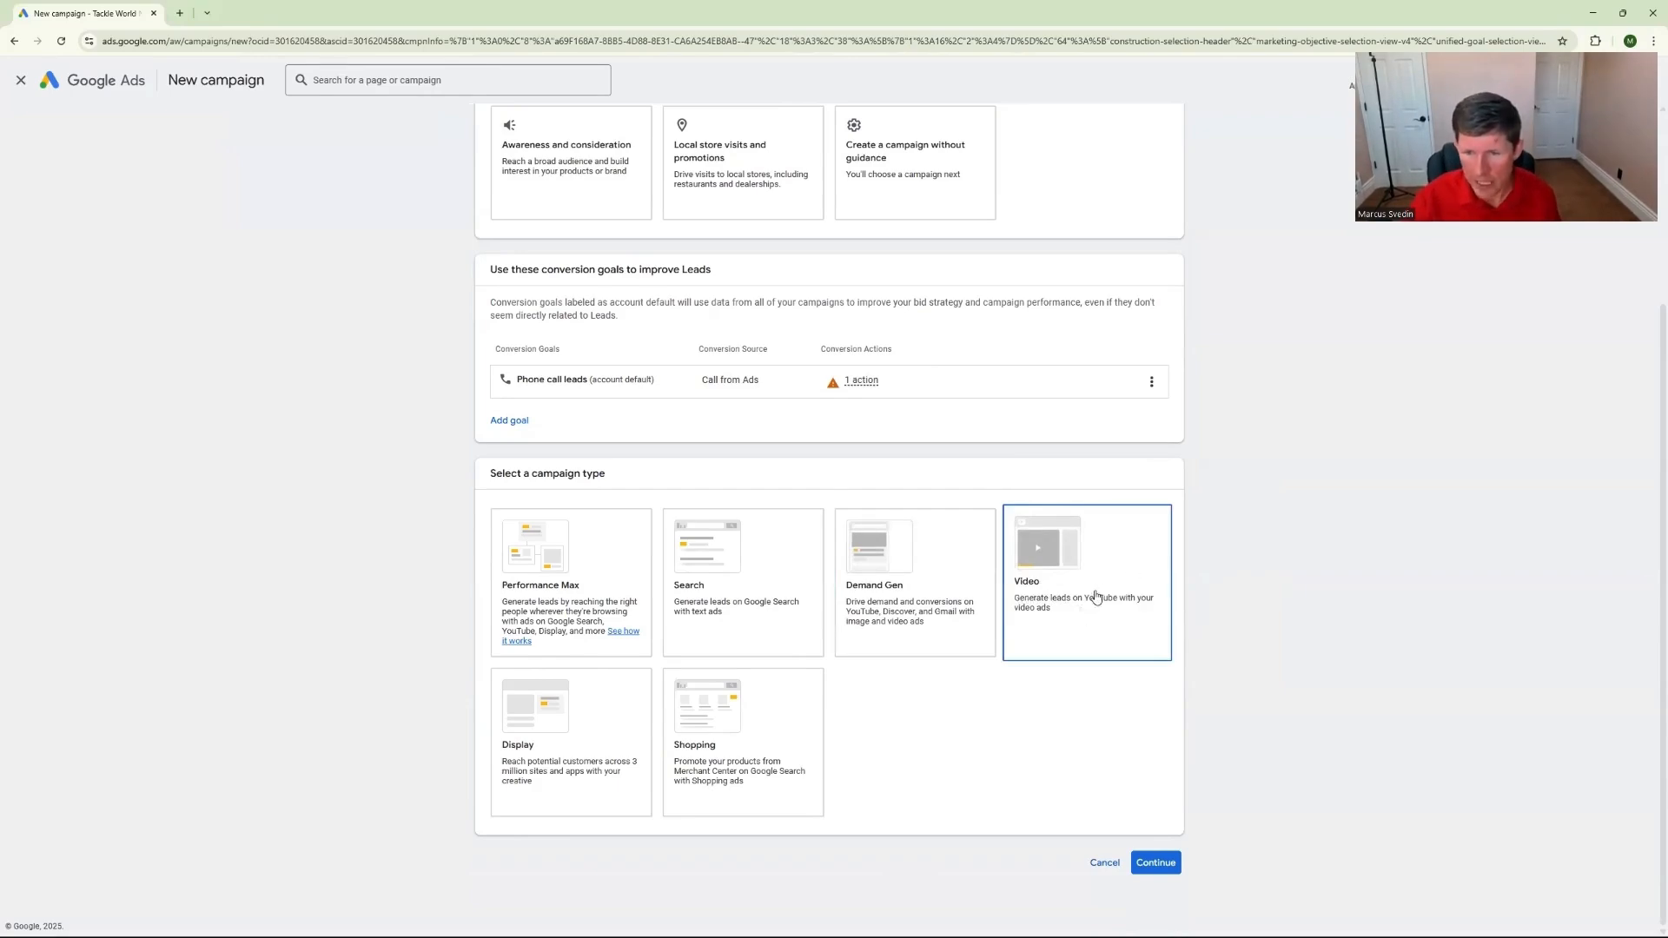
{"action": "left_click", "coordinate": [860, 582]}
{"action": "left_click", "coordinate": [1042, 612]}
{"action": "left_click", "coordinate": [907, 612]}
{"action": "left_click", "coordinate": [1069, 604]}
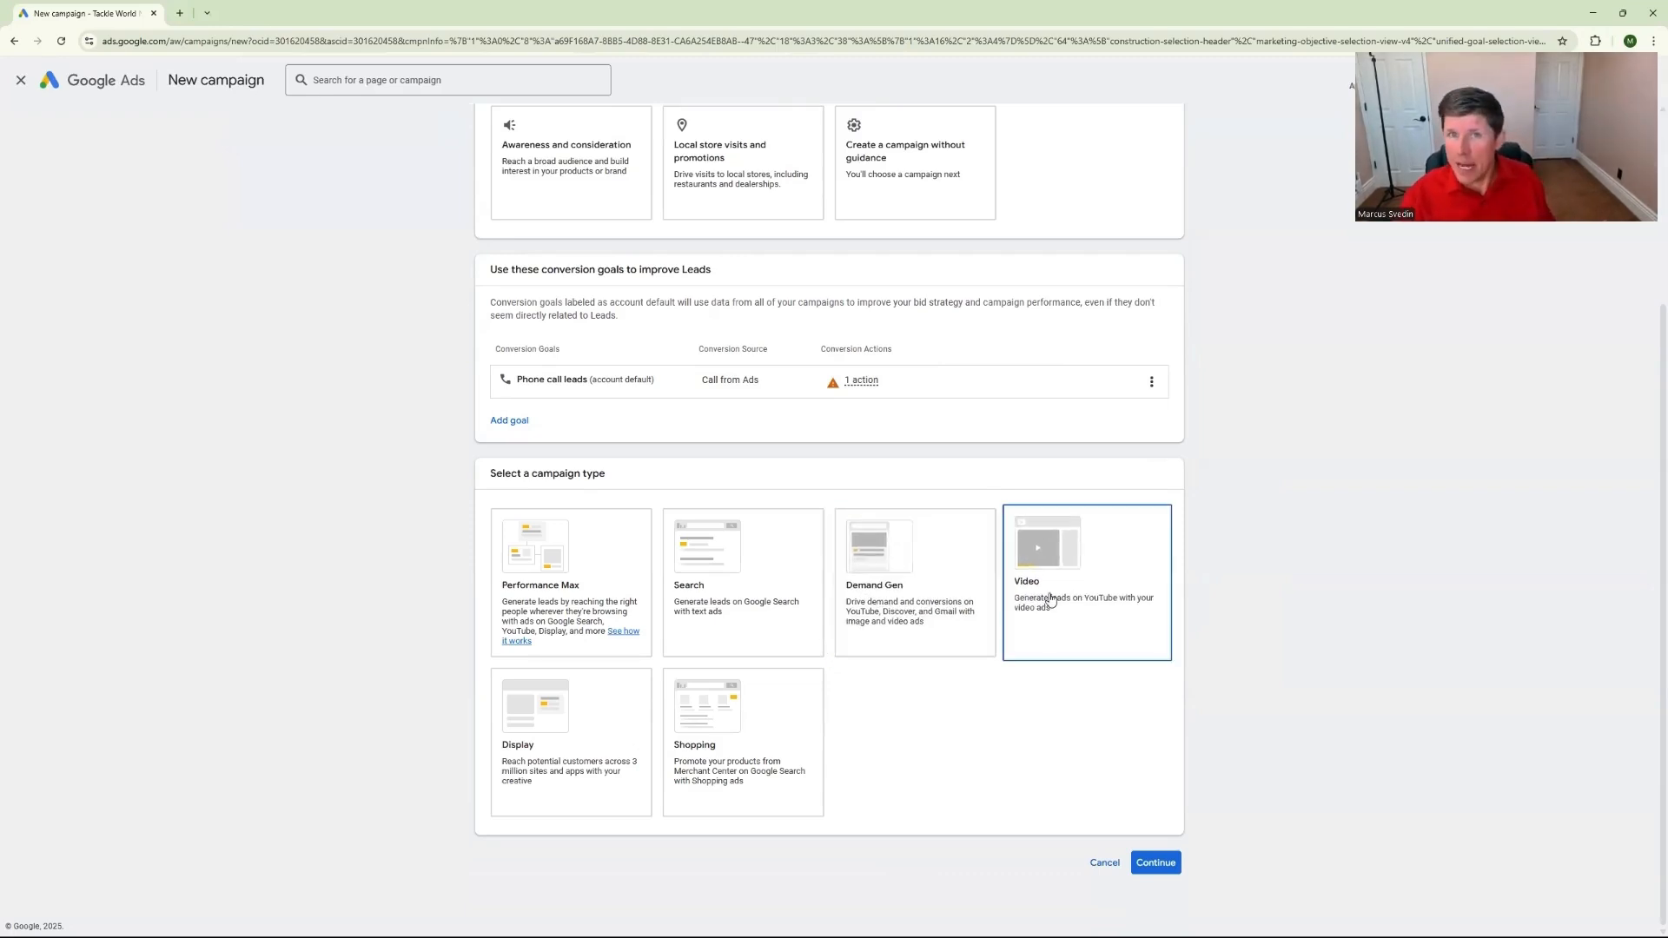
{"action": "left_click", "coordinate": [944, 585]}
{"action": "left_click", "coordinate": [1084, 577]}
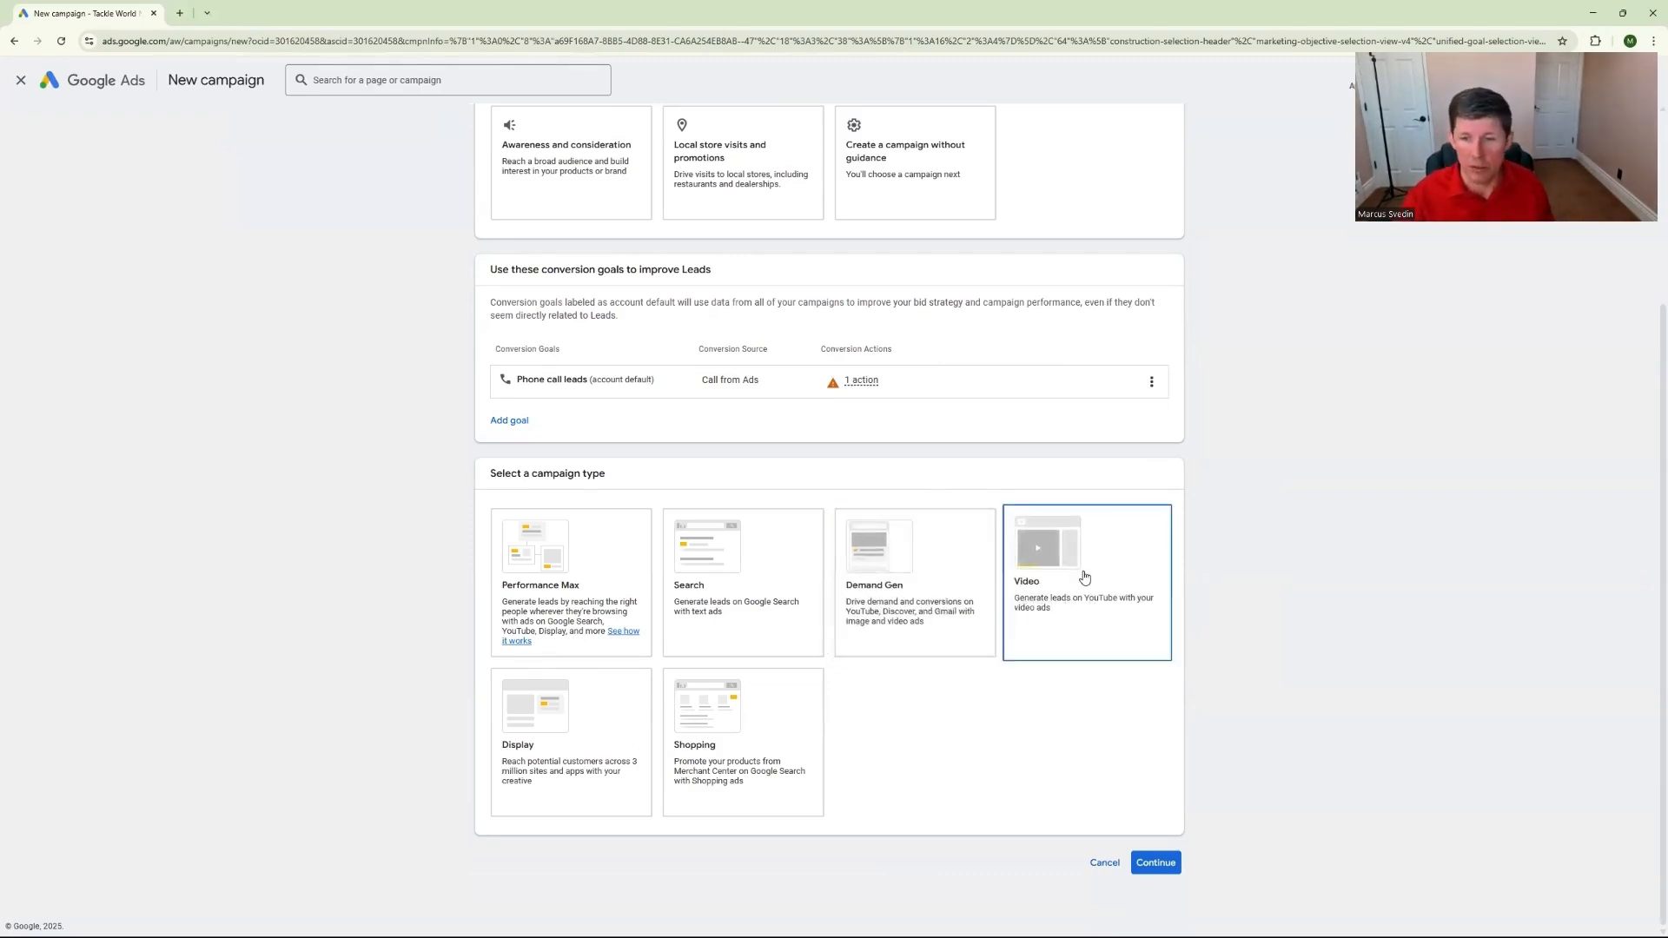
{"action": "left_click", "coordinate": [901, 572]}
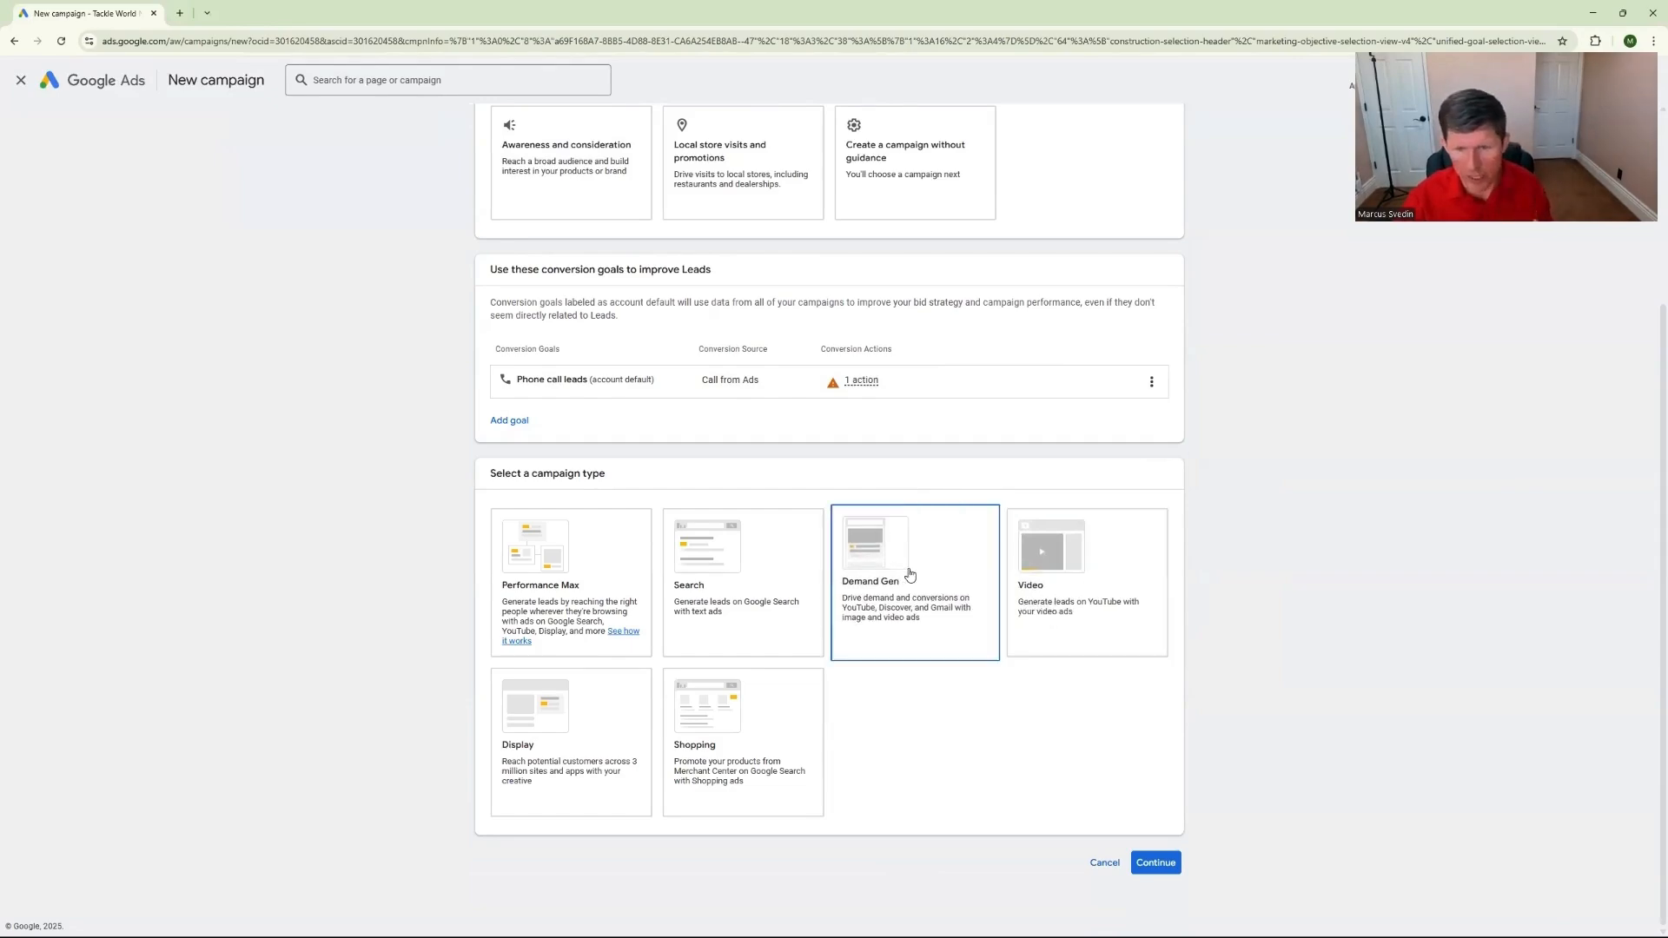
{"action": "left_click", "coordinate": [904, 572]}
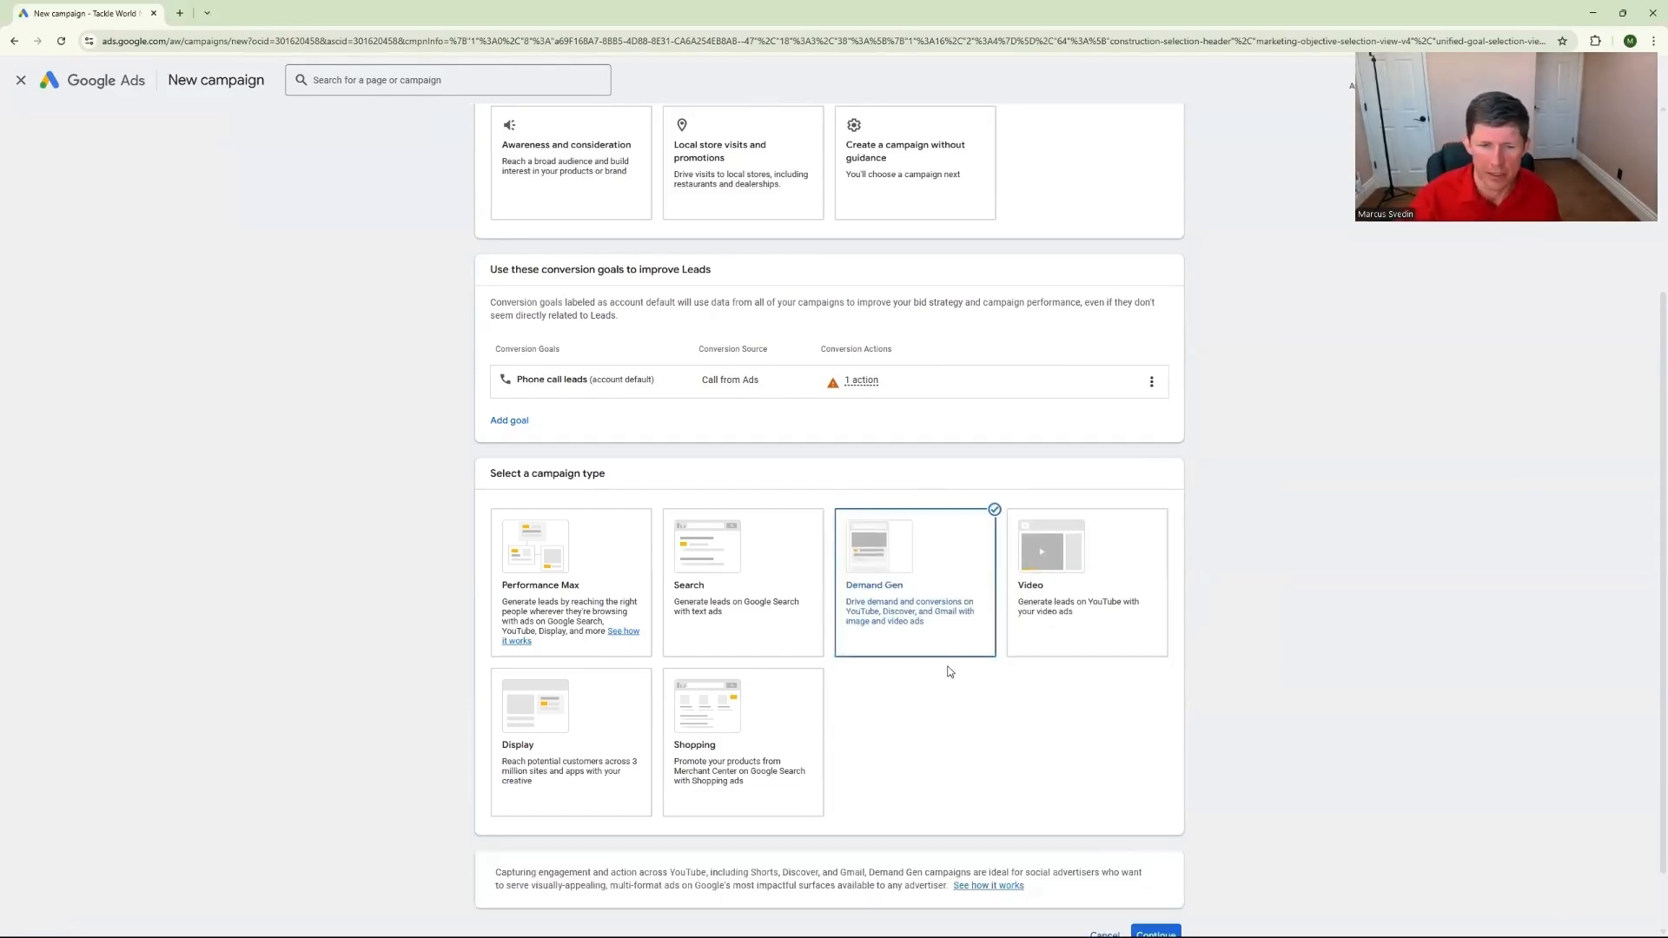
{"action": "scroll", "coordinate": [950, 672], "scroll_direction": "down", "scroll_amount": 1}
{"action": "left_click", "coordinate": [1149, 869]}
{"action": "left_click", "coordinate": [999, 633]}
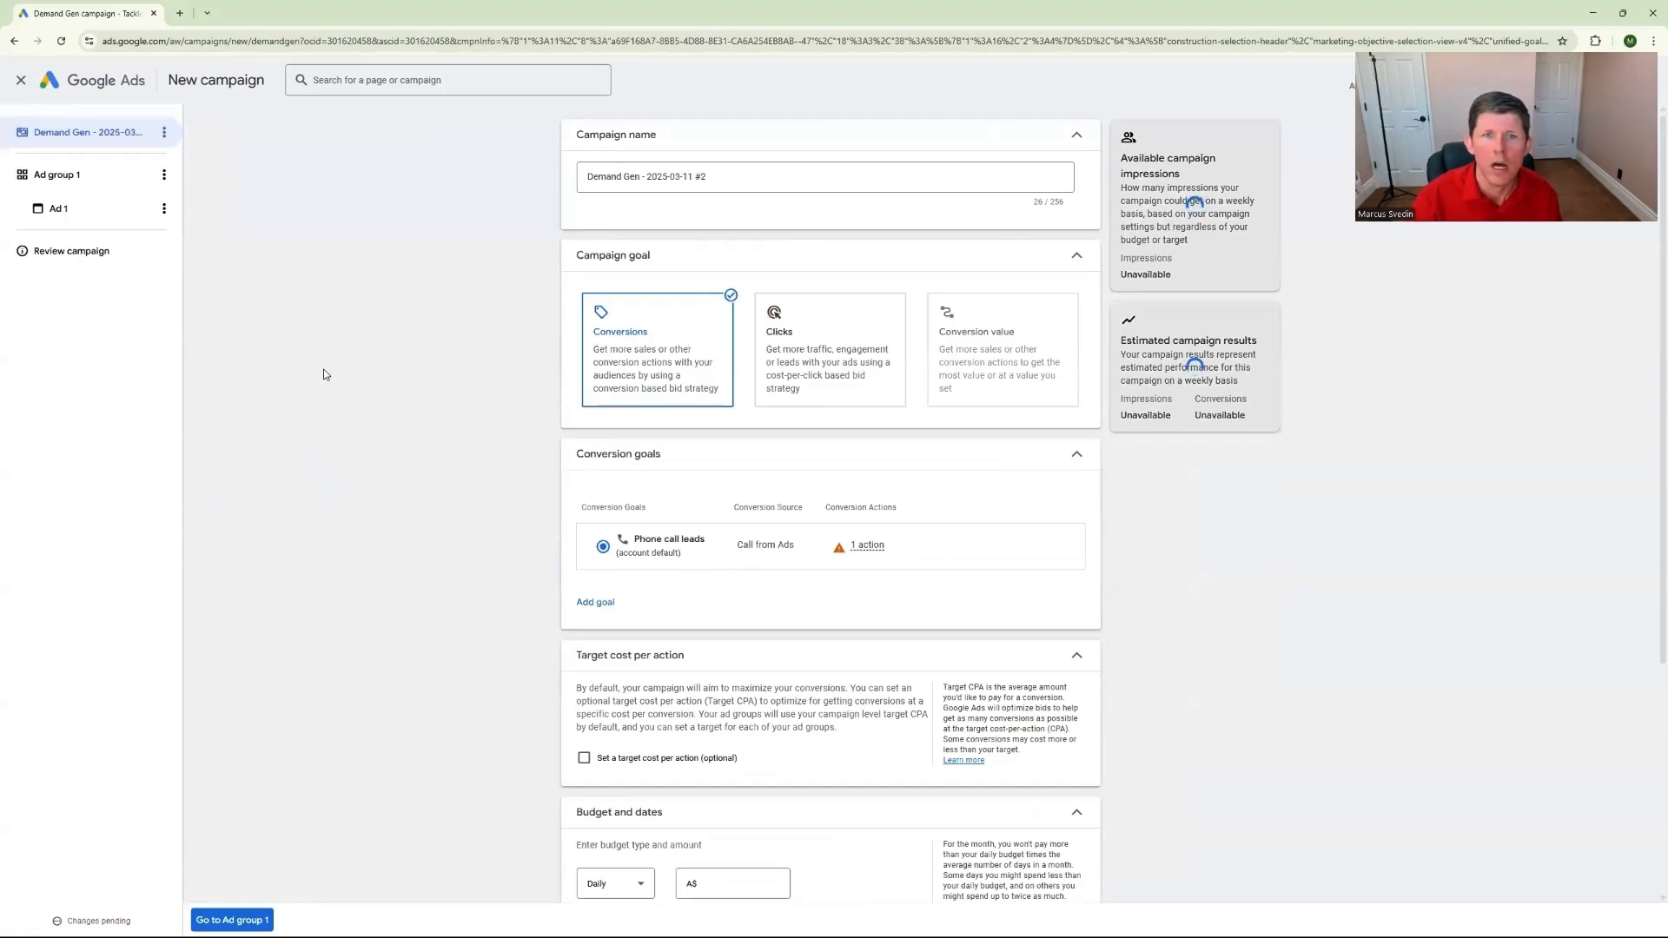
Leave the campaign name as it is and choose Conversions as the campaign goal
{"action": "left_click", "coordinate": [741, 183]}
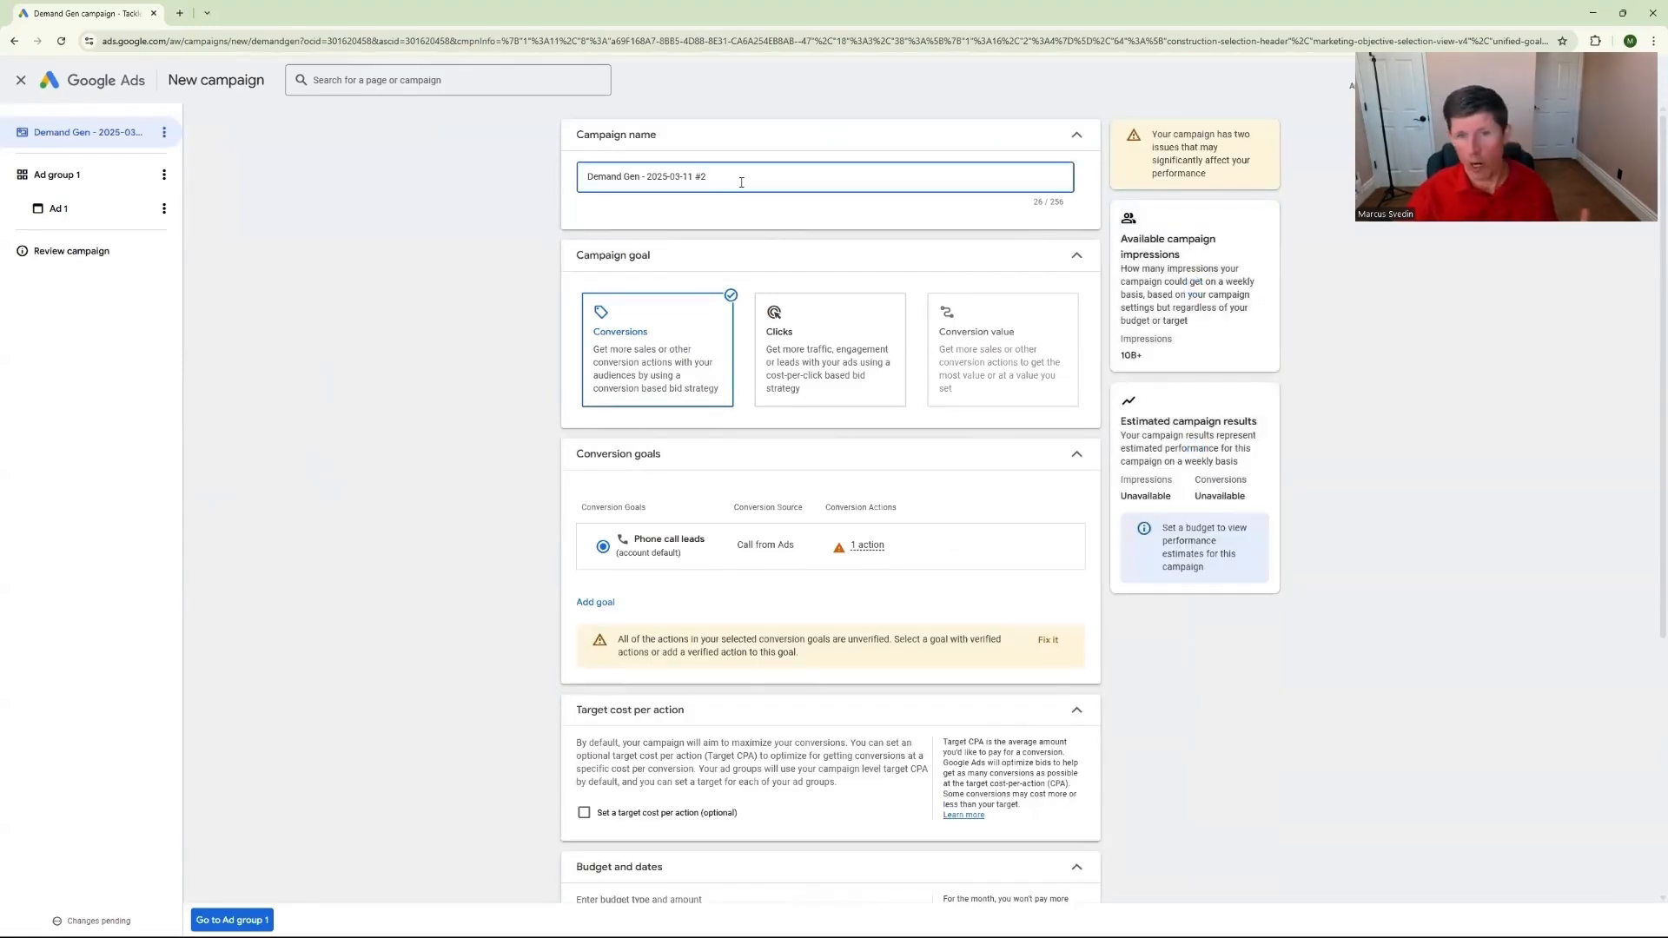
{"action": "left_click", "coordinate": [618, 317]}
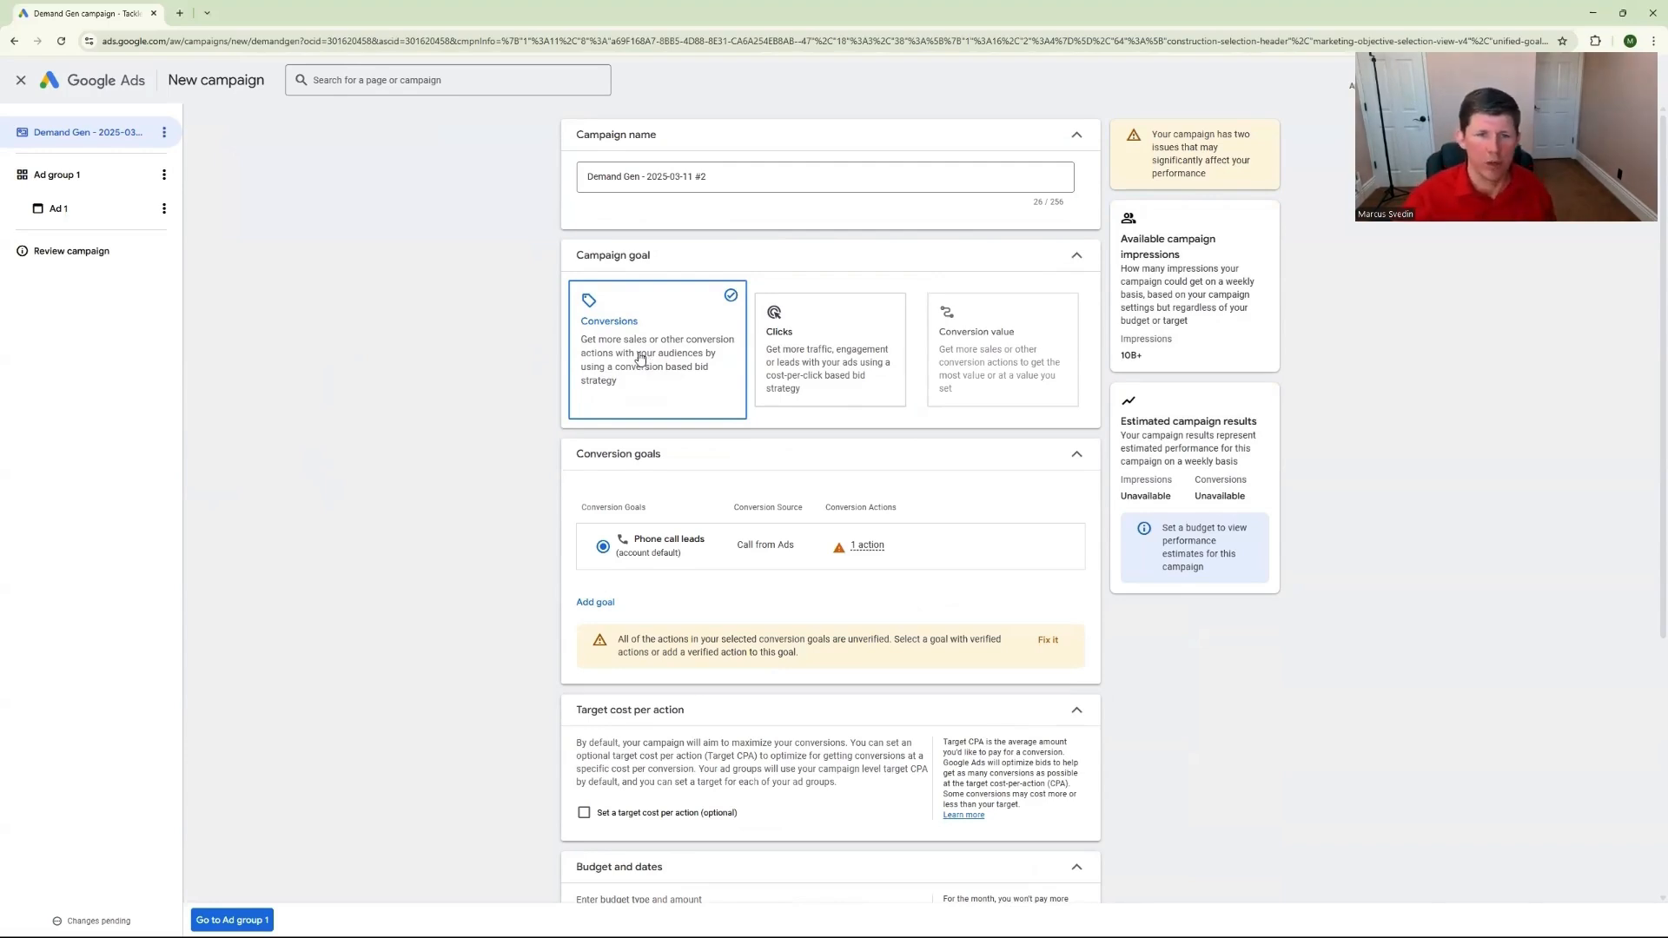
{"action": "scroll", "coordinate": [608, 434], "scroll_direction": "down", "scroll_amount": 1}
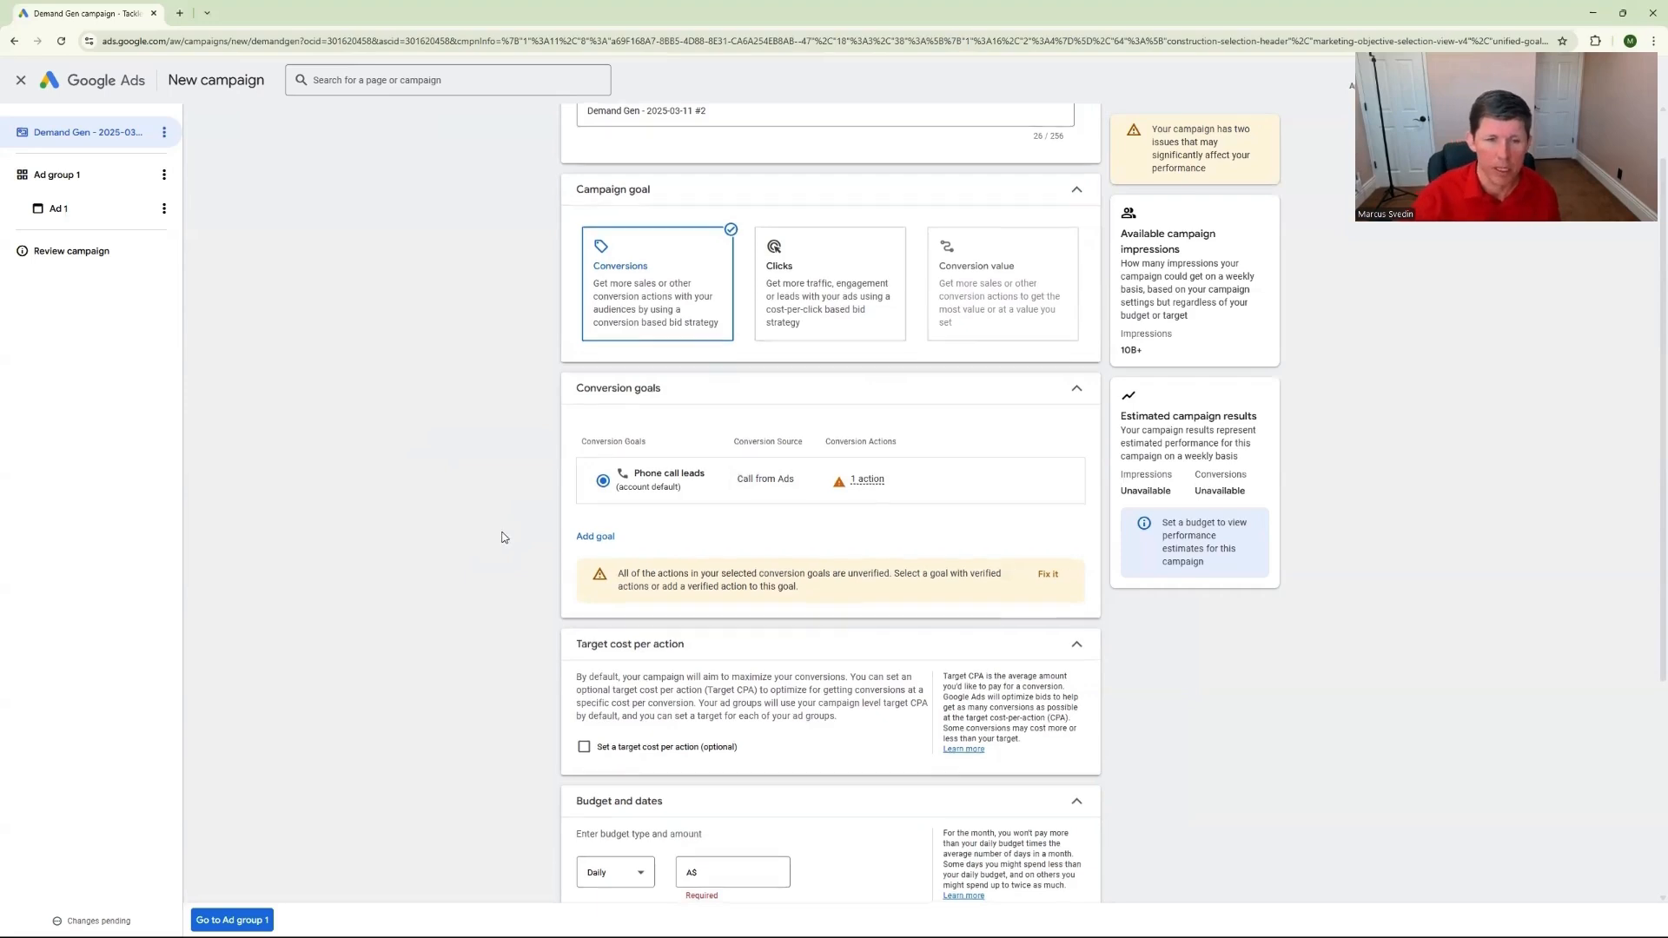
{"action": "scroll", "coordinate": [506, 534], "scroll_direction": "down", "scroll_amount": 2}
{"action": "scroll", "coordinate": [666, 532], "scroll_direction": "down", "scroll_amount": 1}
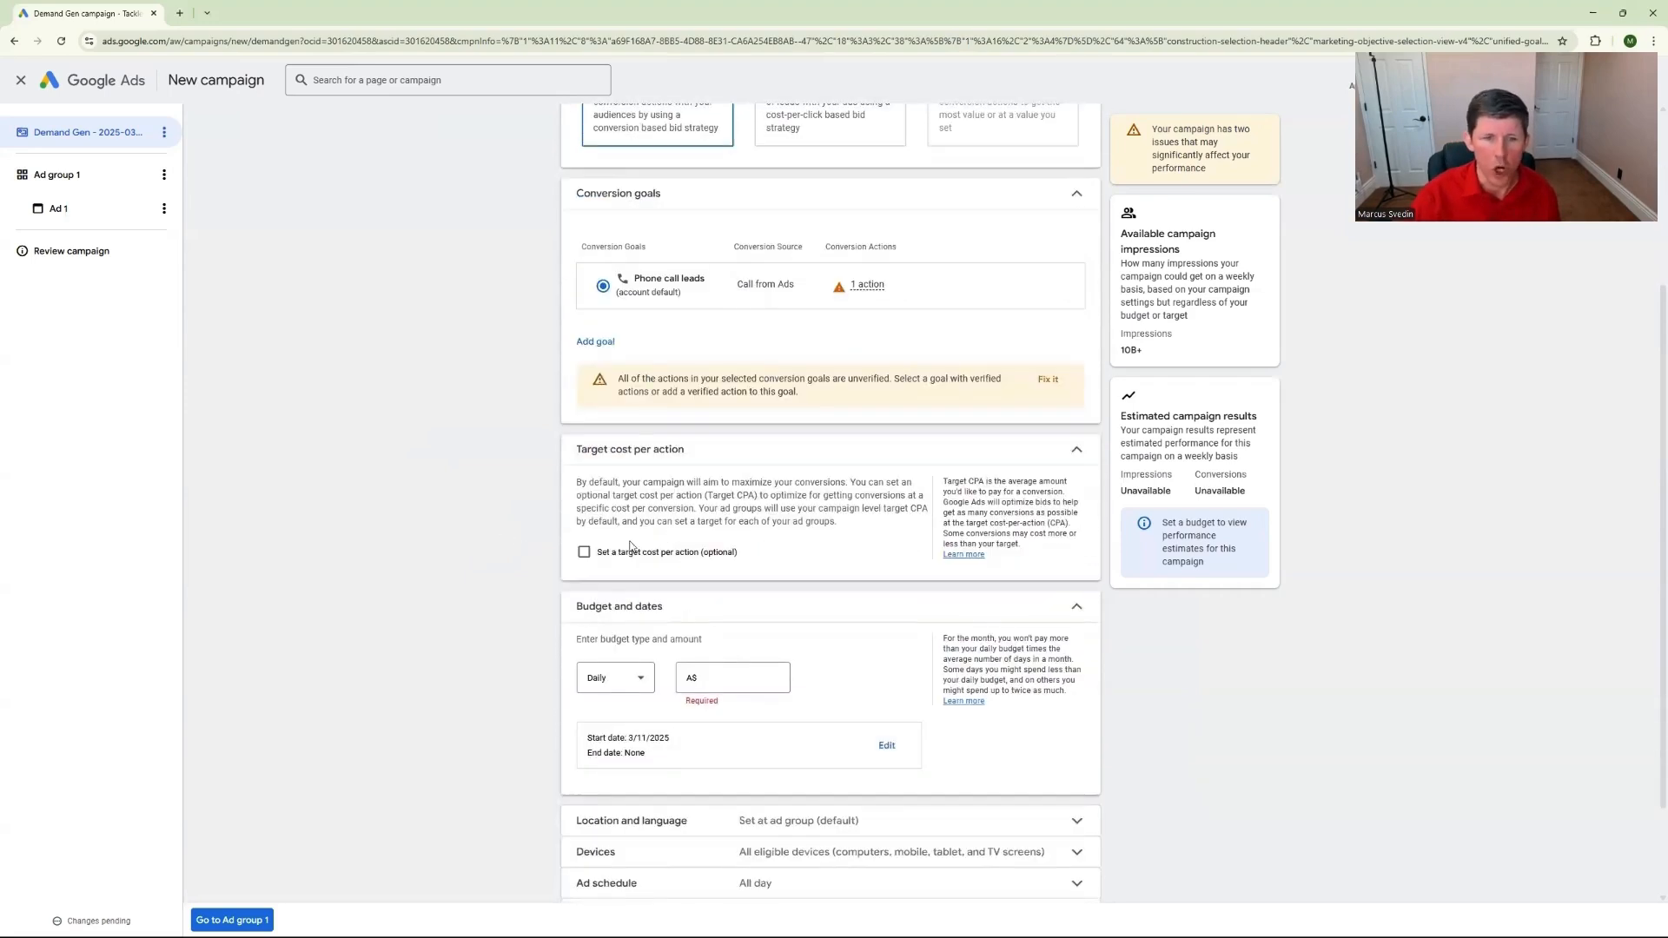
{"action": "left_click", "coordinate": [584, 553]}
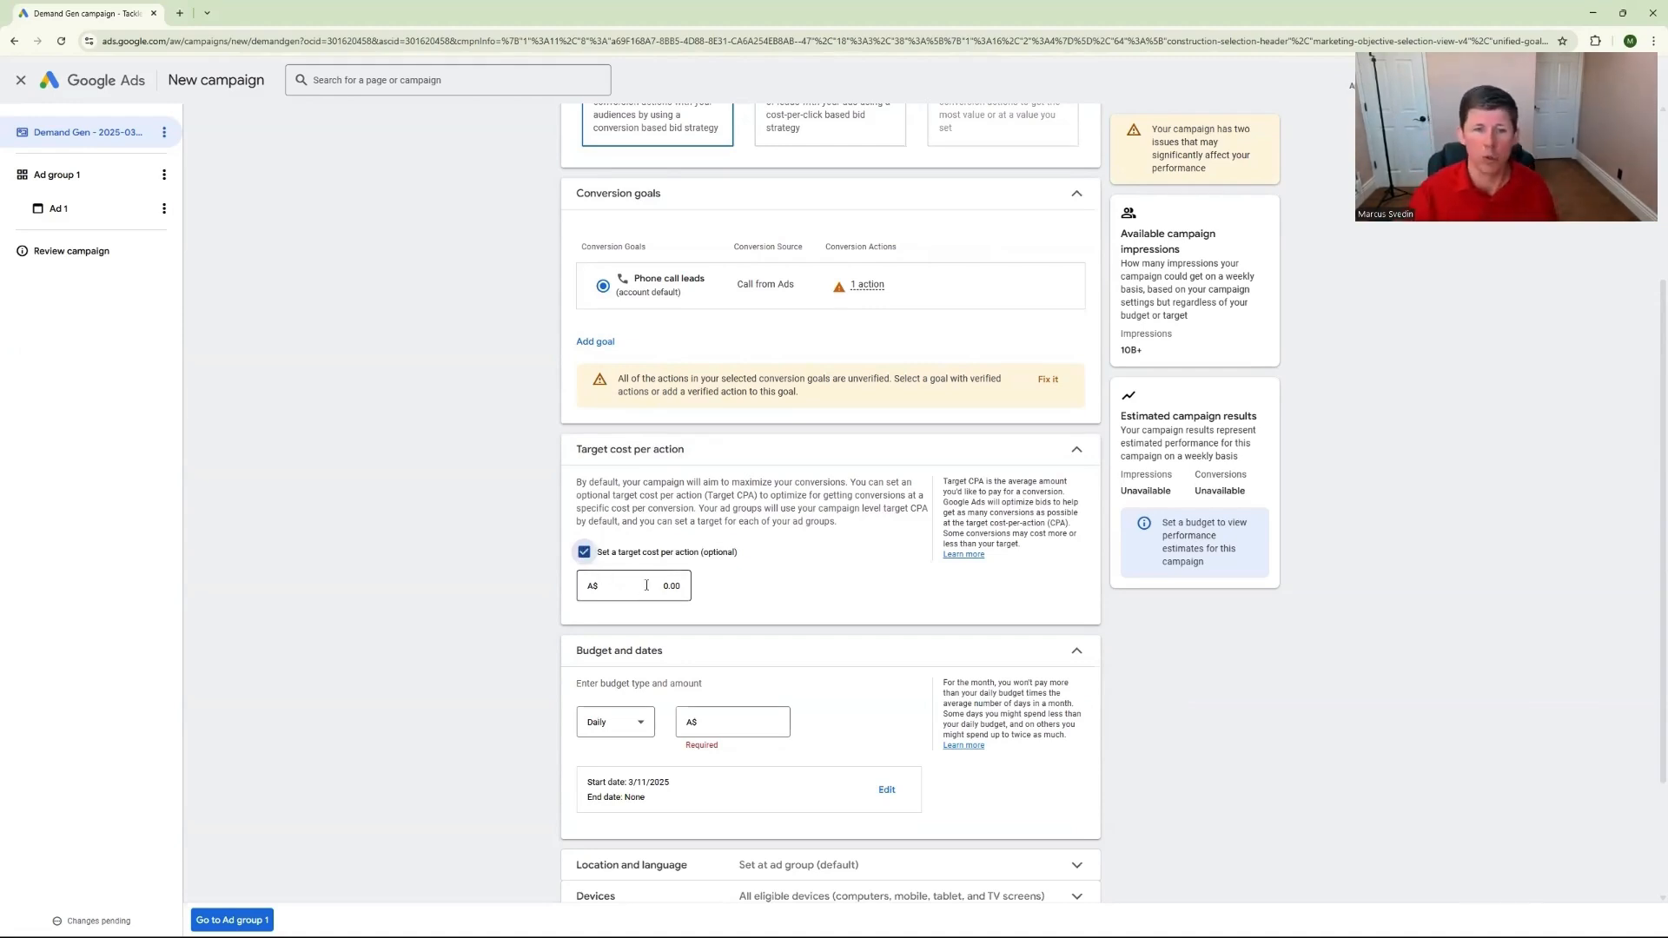
{"action": "left_click", "coordinate": [584, 552]}
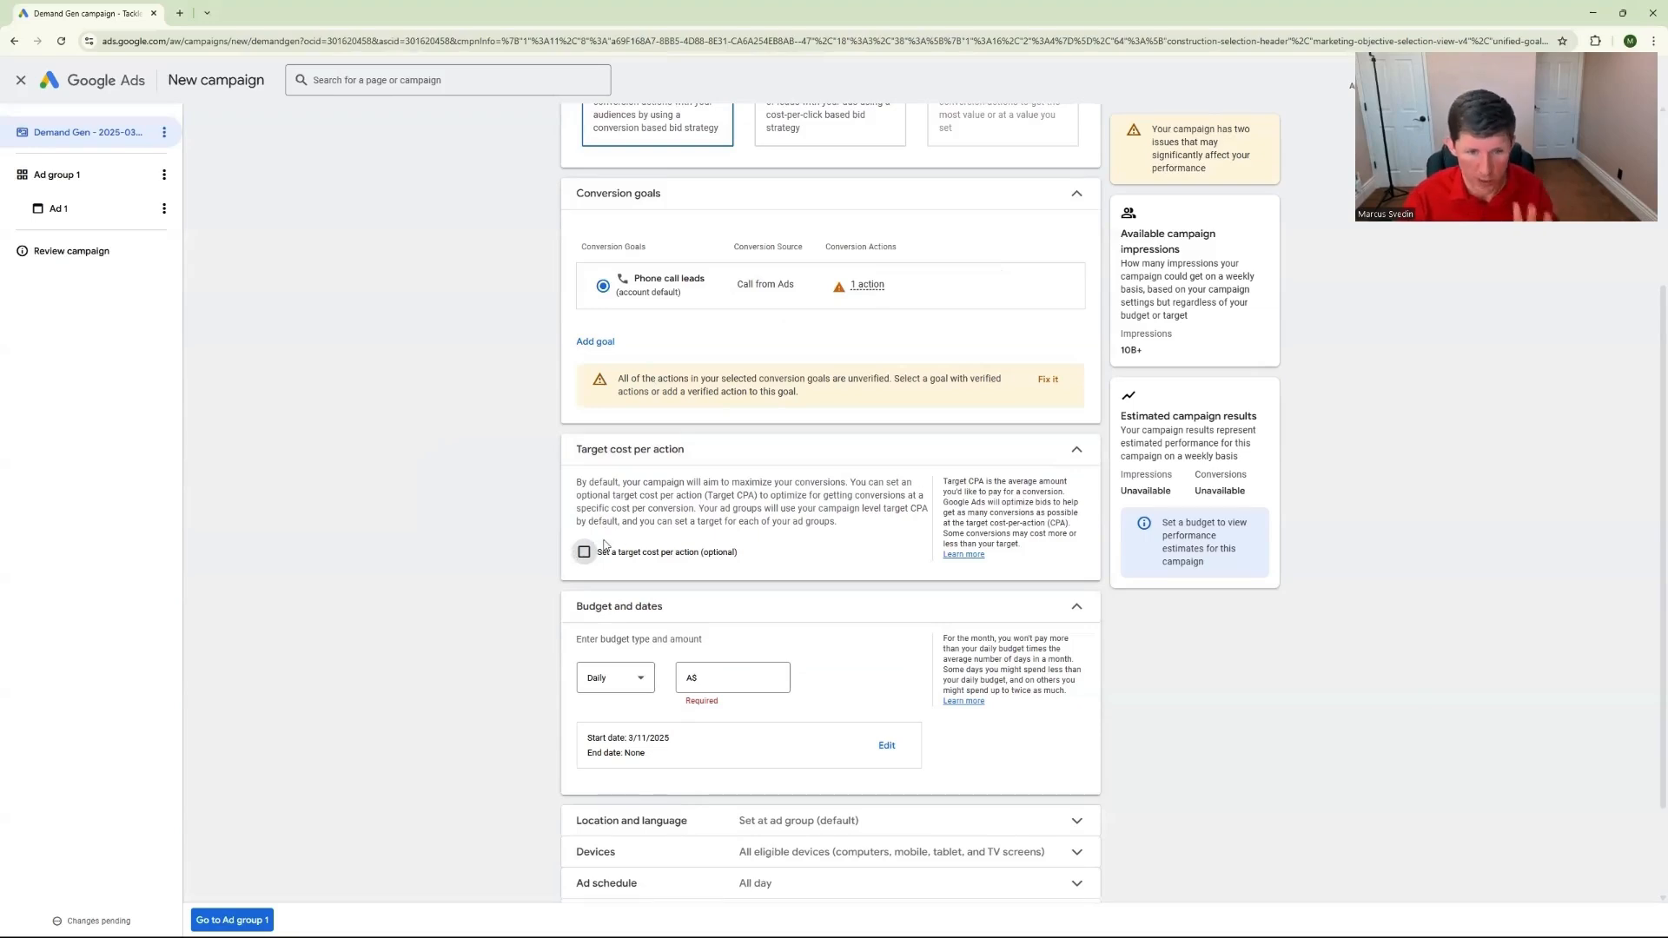
Set the campaign's daily budget to A$50.00
{"action": "scroll", "coordinate": [605, 544], "scroll_direction": "down", "scroll_amount": 3}
{"action": "left_click", "coordinate": [766, 554]}
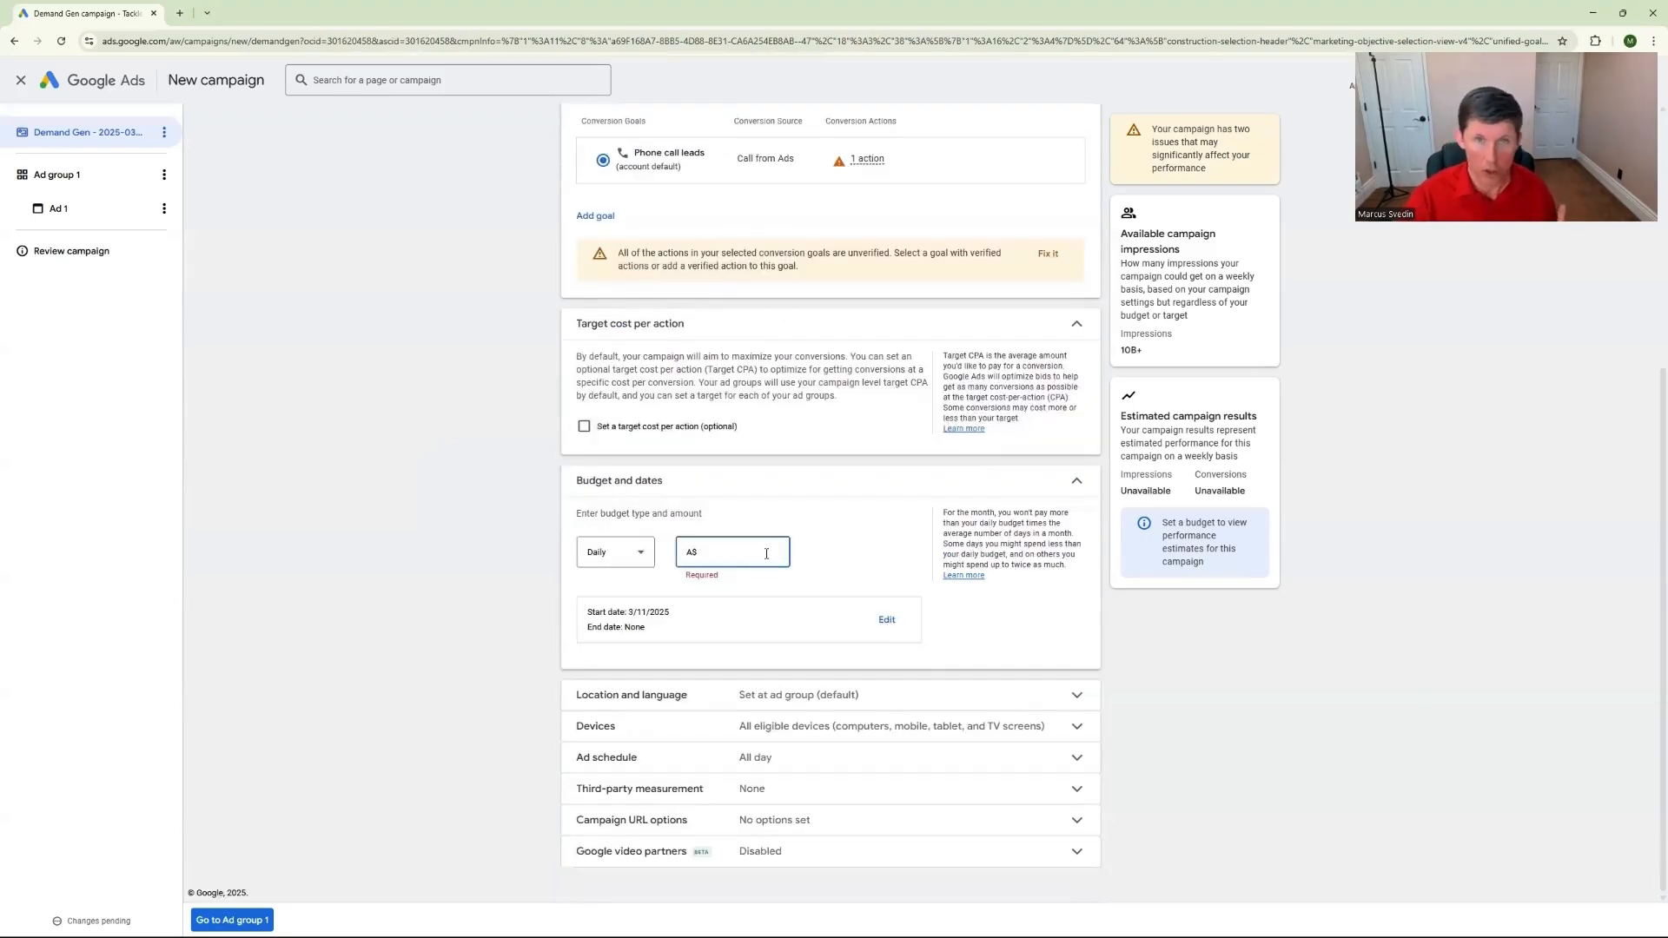
{"action": "type", "text": "35"}
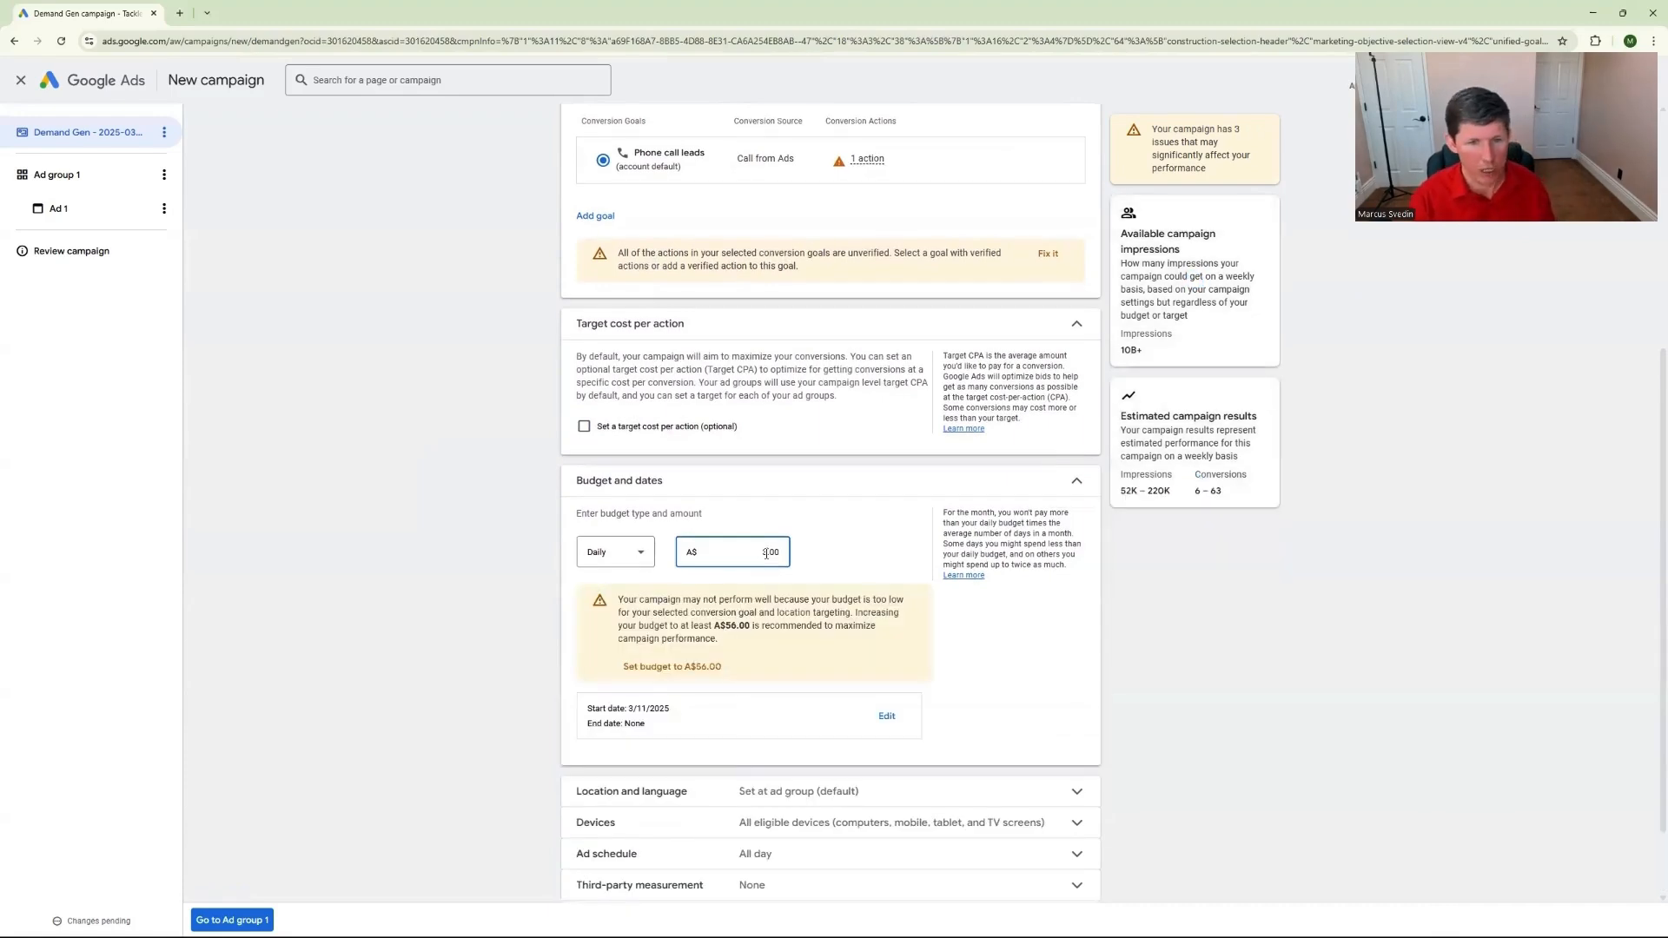
{"action": "type", "text": "0"}
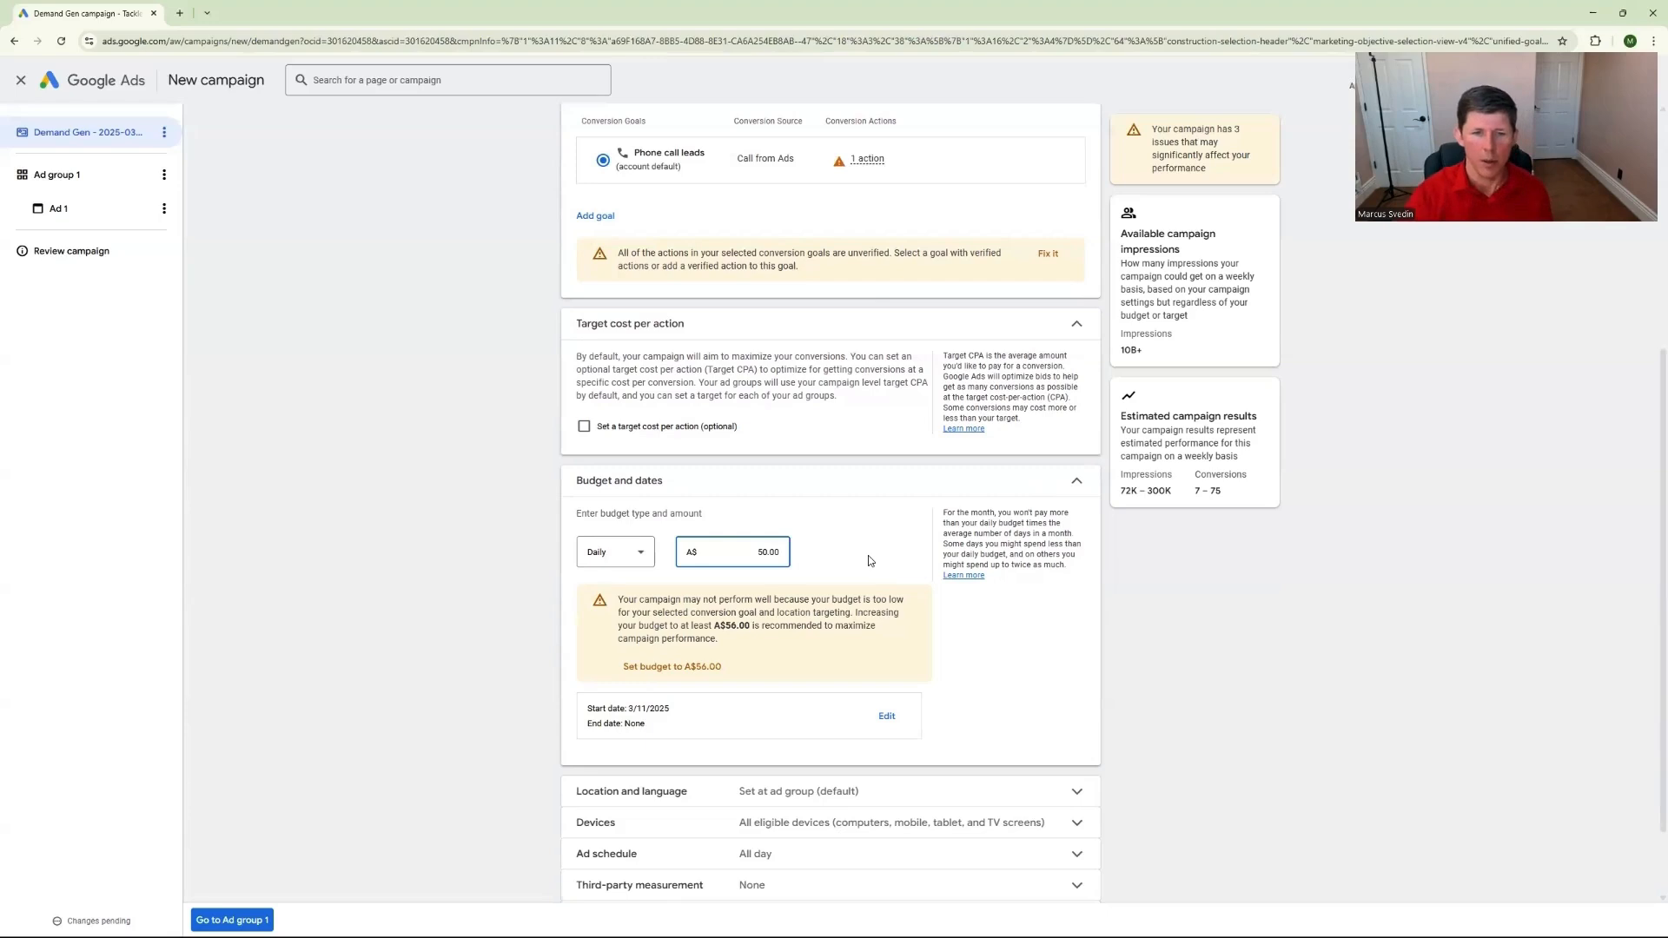
Enable campaign level location and language targeting in the campaign's location and language settings
{"action": "scroll", "coordinate": [623, 572], "scroll_direction": "down", "scroll_amount": 1}
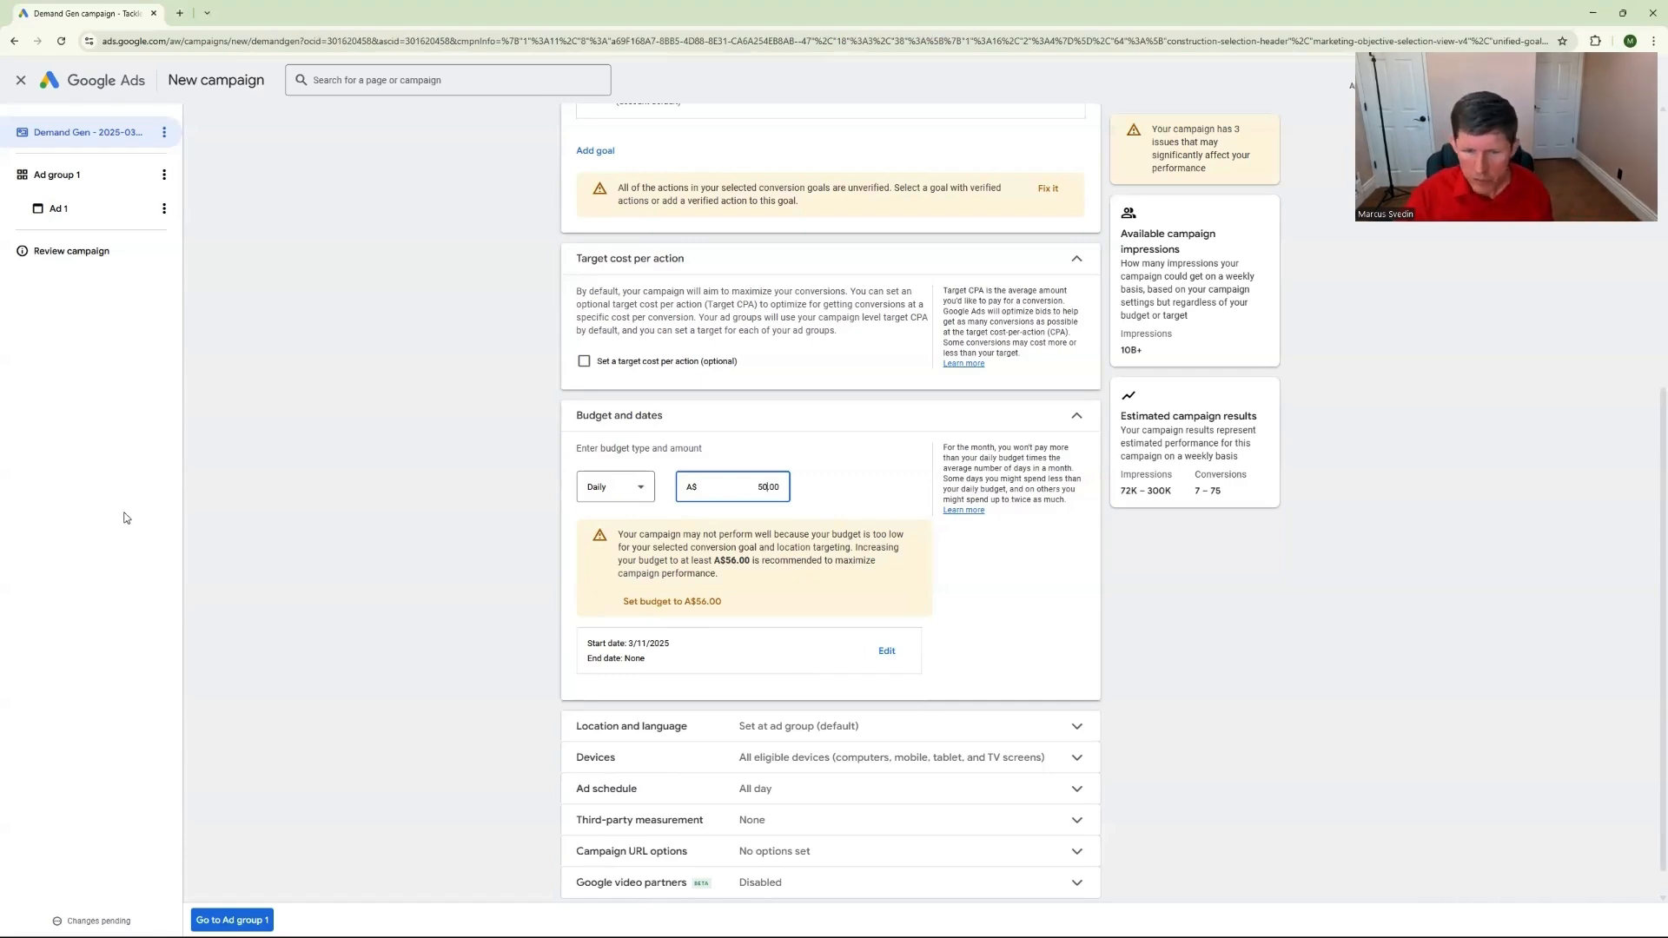
{"action": "scroll", "coordinate": [436, 693], "scroll_direction": "down", "scroll_amount": 1}
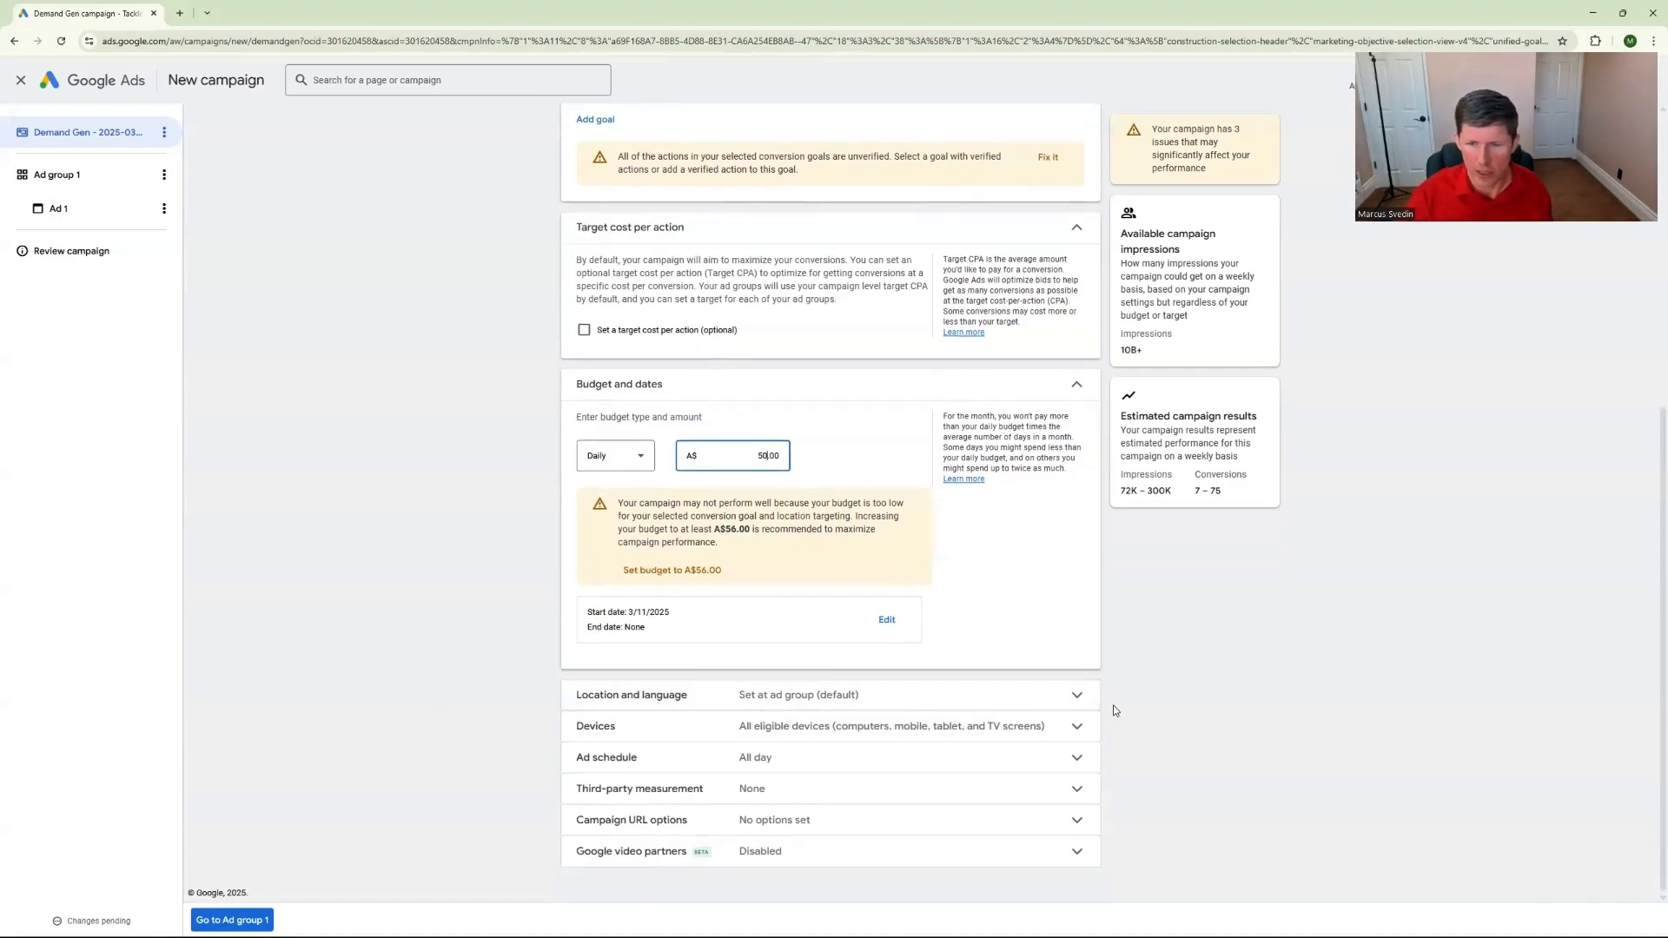
{"action": "left_click", "coordinate": [1080, 700]}
{"action": "scroll", "coordinate": [991, 686], "scroll_direction": "down", "scroll_amount": 1}
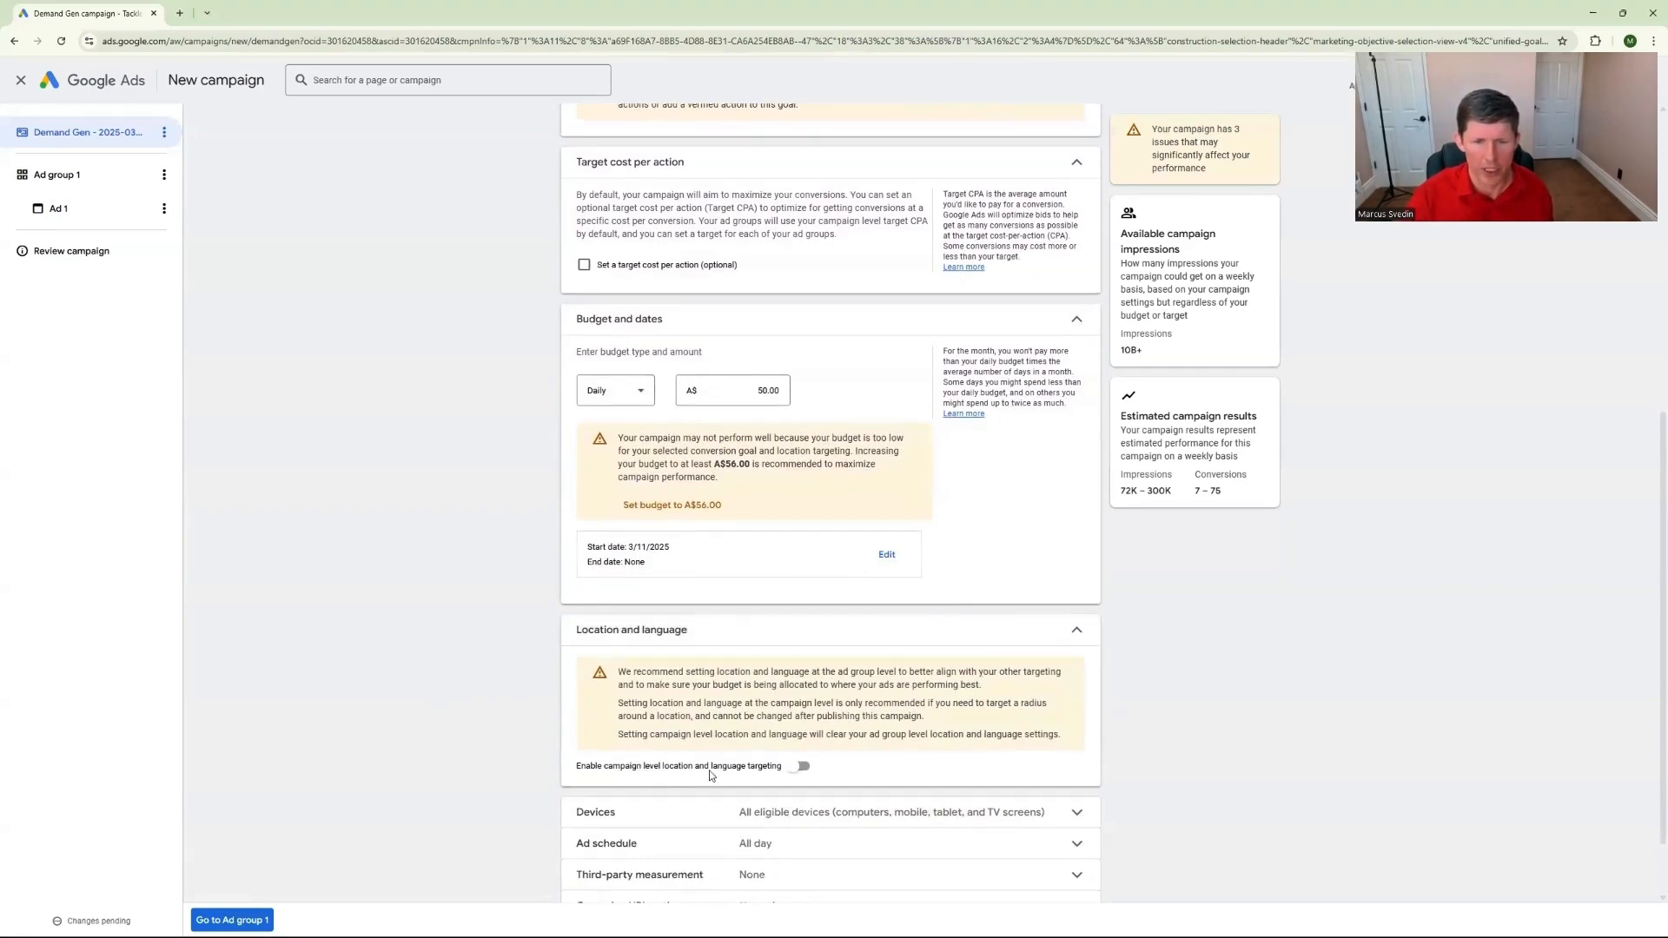
{"action": "left_click", "coordinate": [799, 766]}
Switch to entering another location and include a 20 mi radius around Orlando, FL, USA using the advanced location search
{"action": "scroll", "coordinate": [693, 660], "scroll_direction": "down", "scroll_amount": 2}
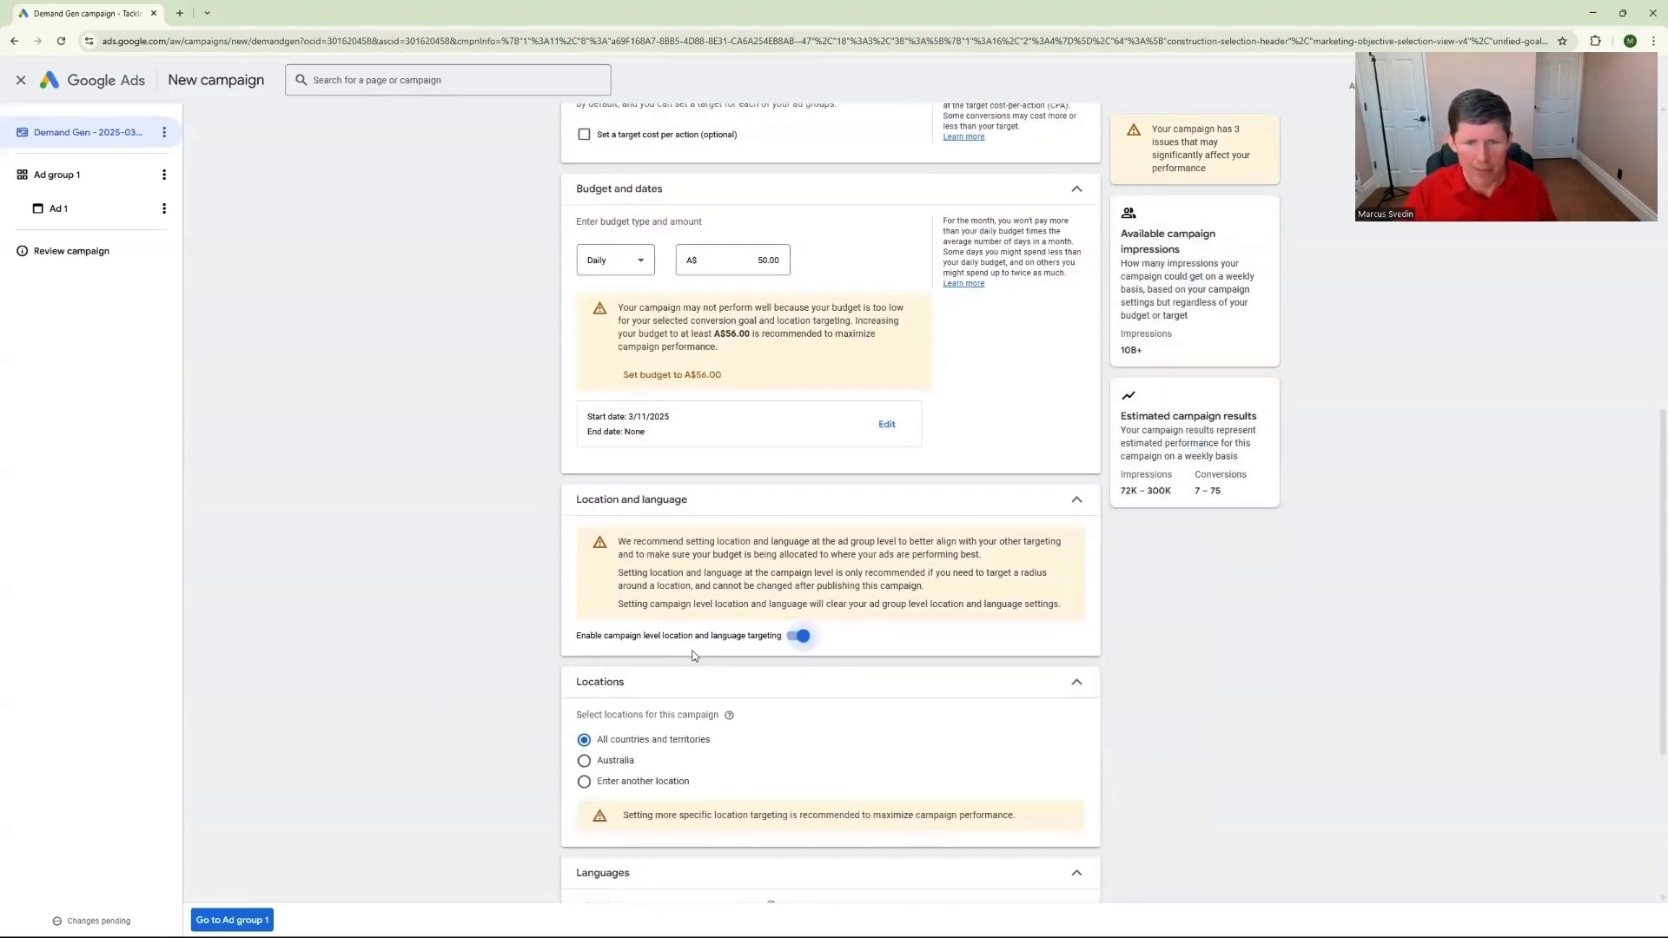
{"action": "scroll", "coordinate": [580, 737], "scroll_direction": "down", "scroll_amount": 1}
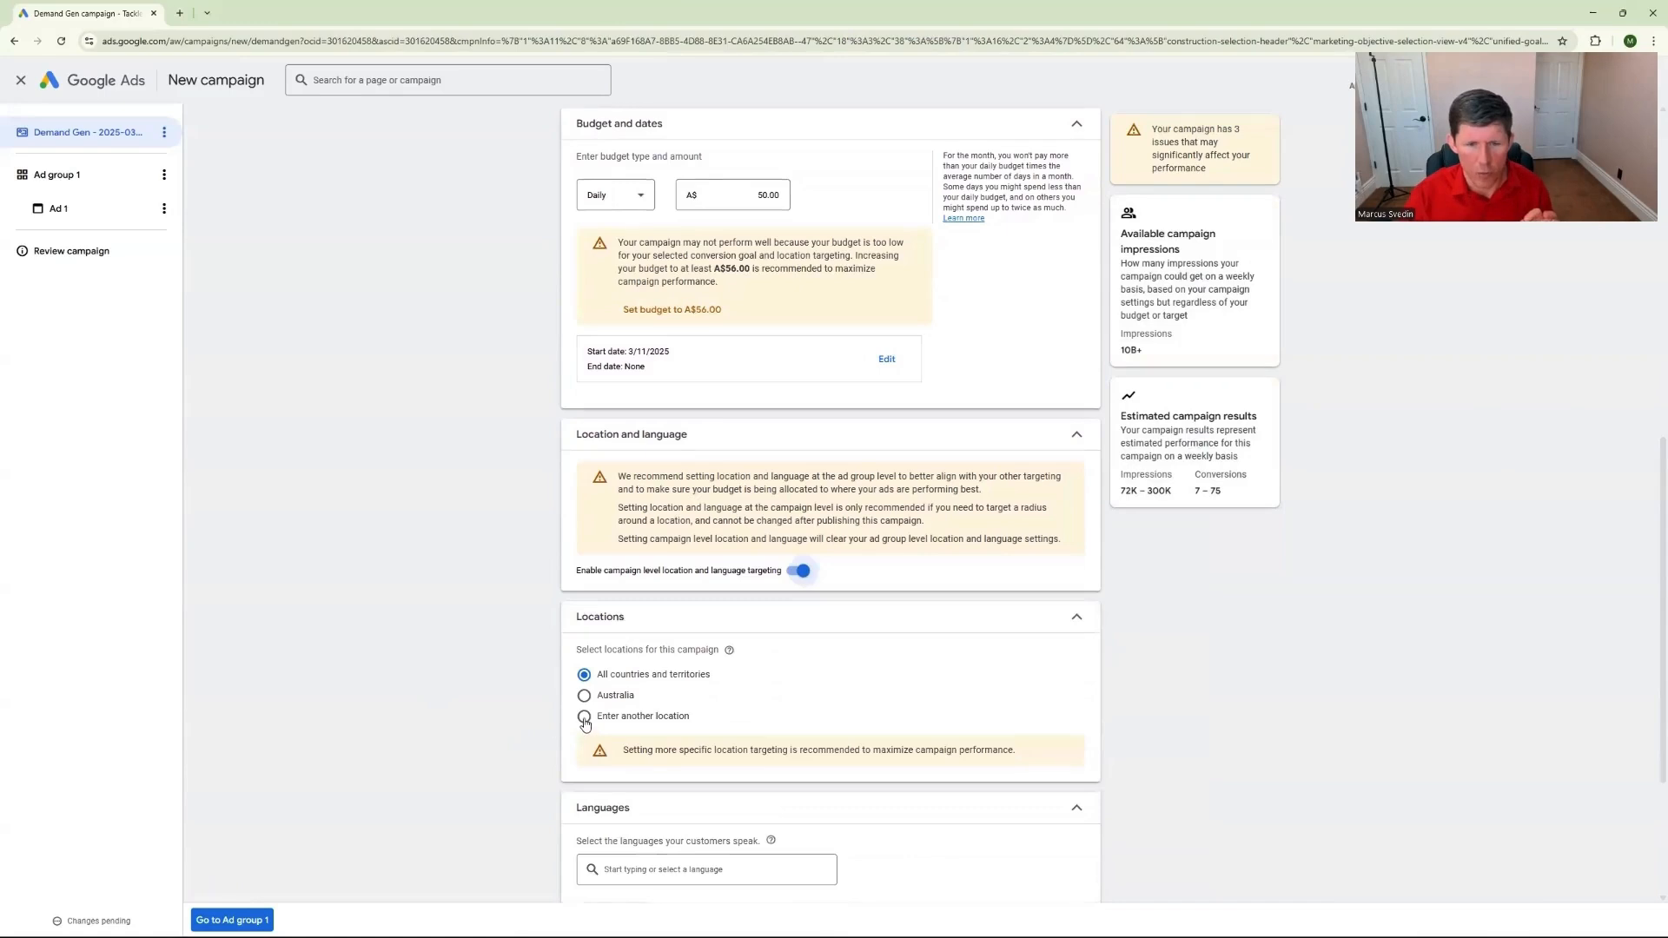
{"action": "left_click", "coordinate": [584, 718]}
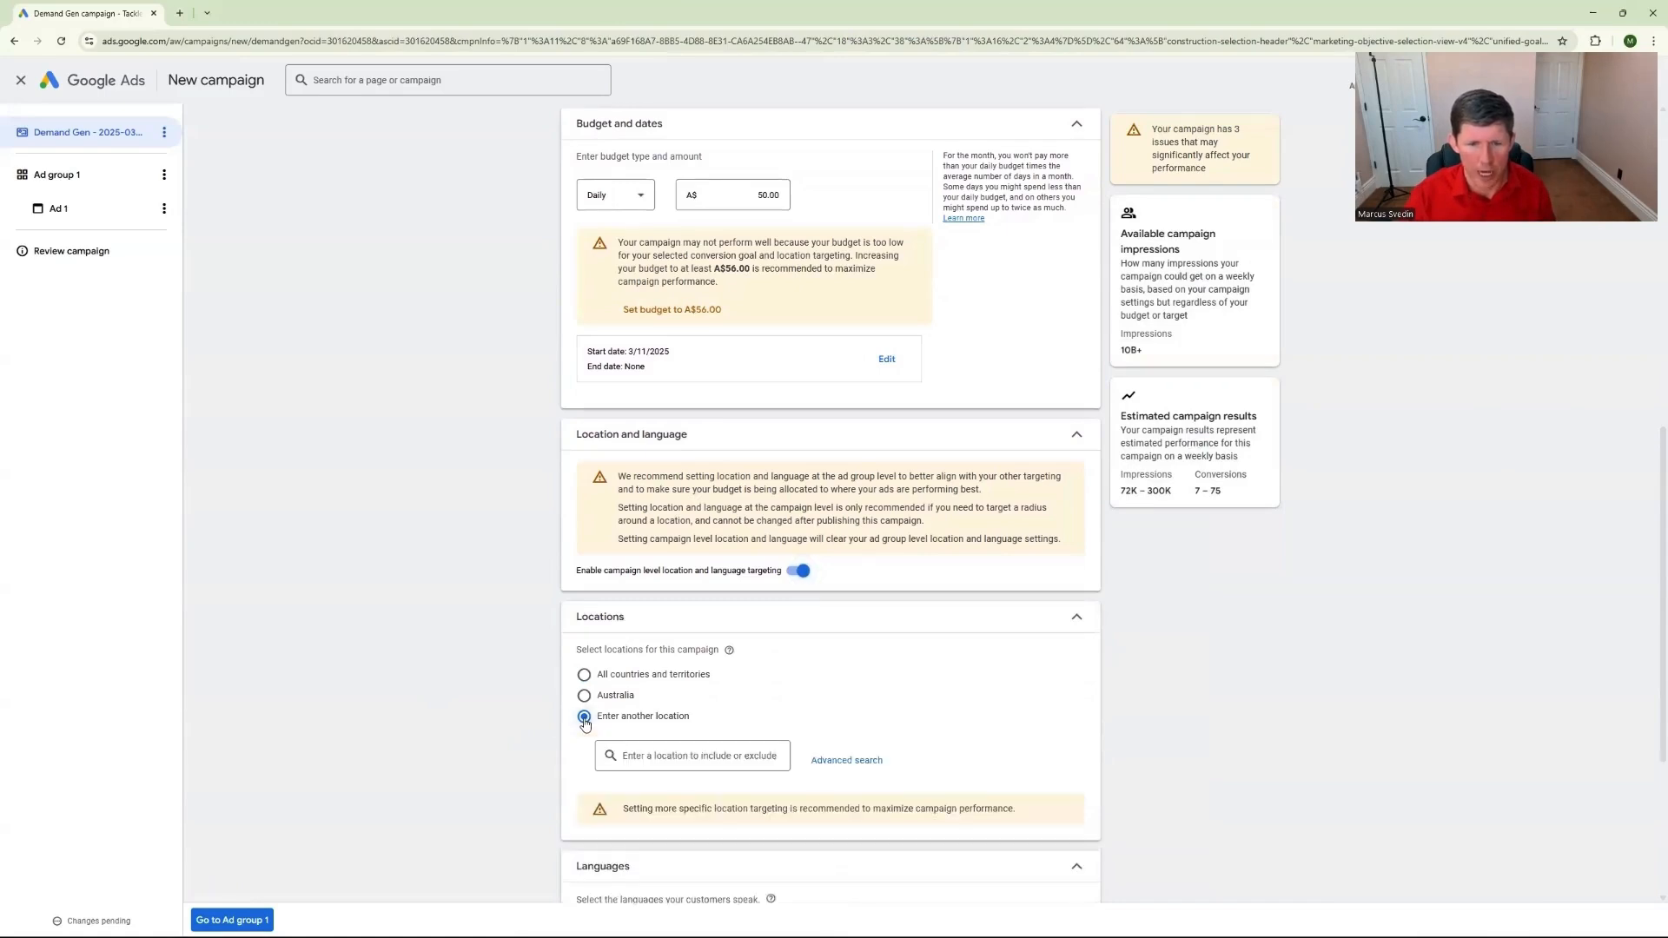
{"action": "left_click", "coordinate": [841, 763]}
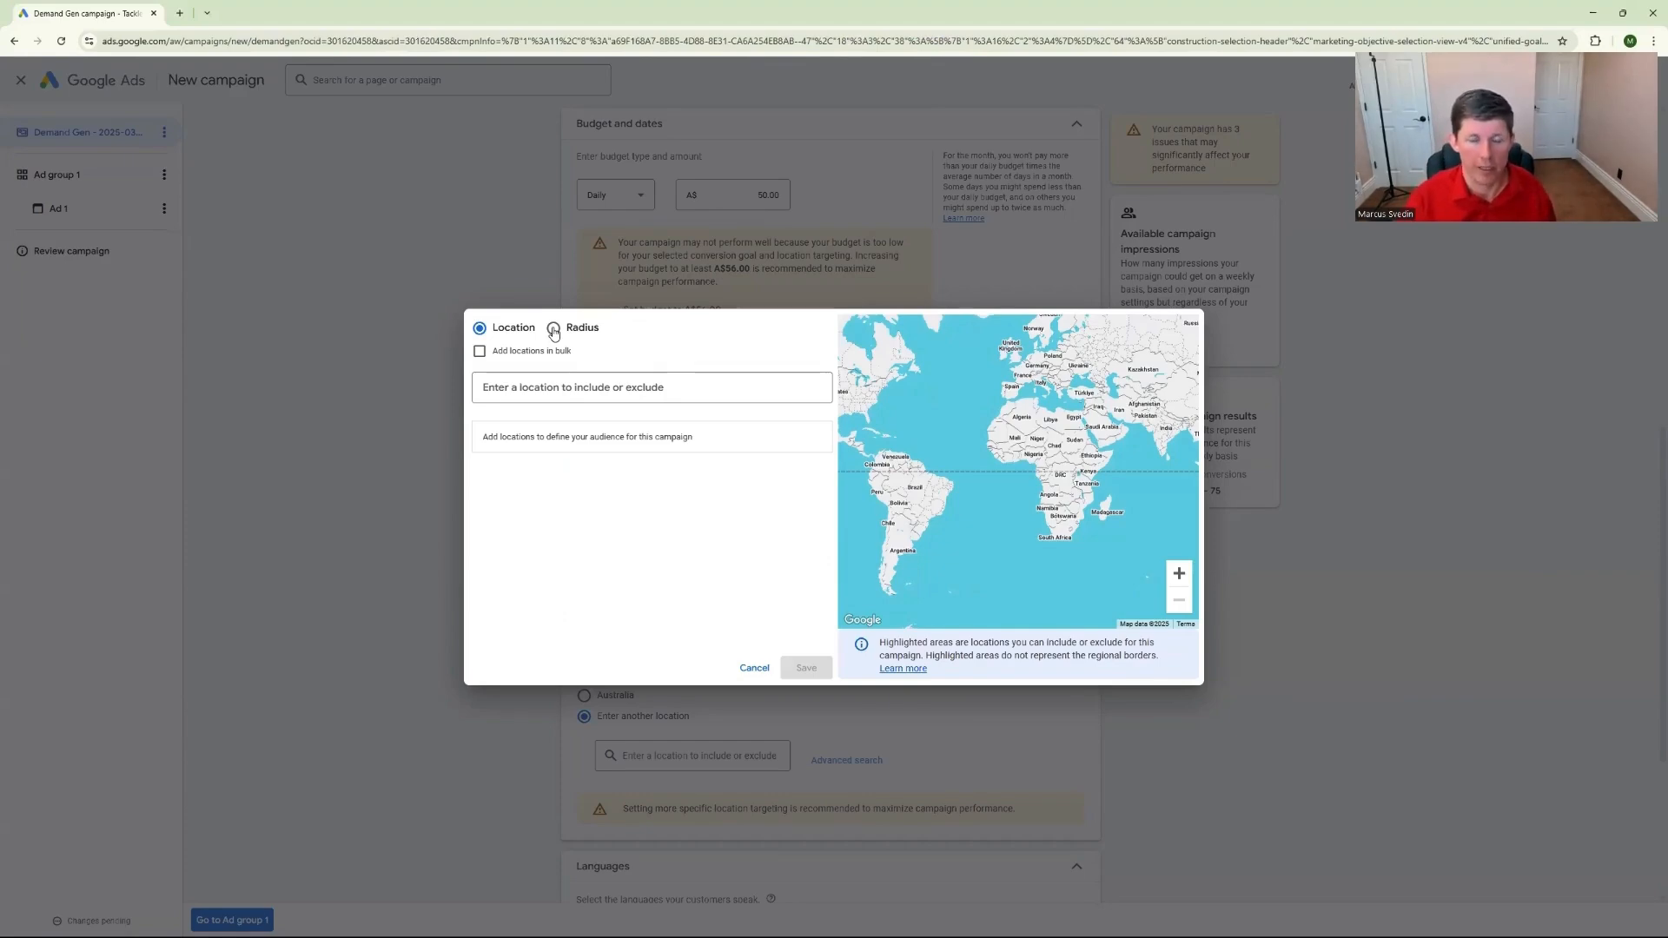
{"action": "left_click", "coordinate": [554, 331]}
{"action": "left_click", "coordinate": [779, 391]}
{"action": "left_click", "coordinate": [672, 383]}
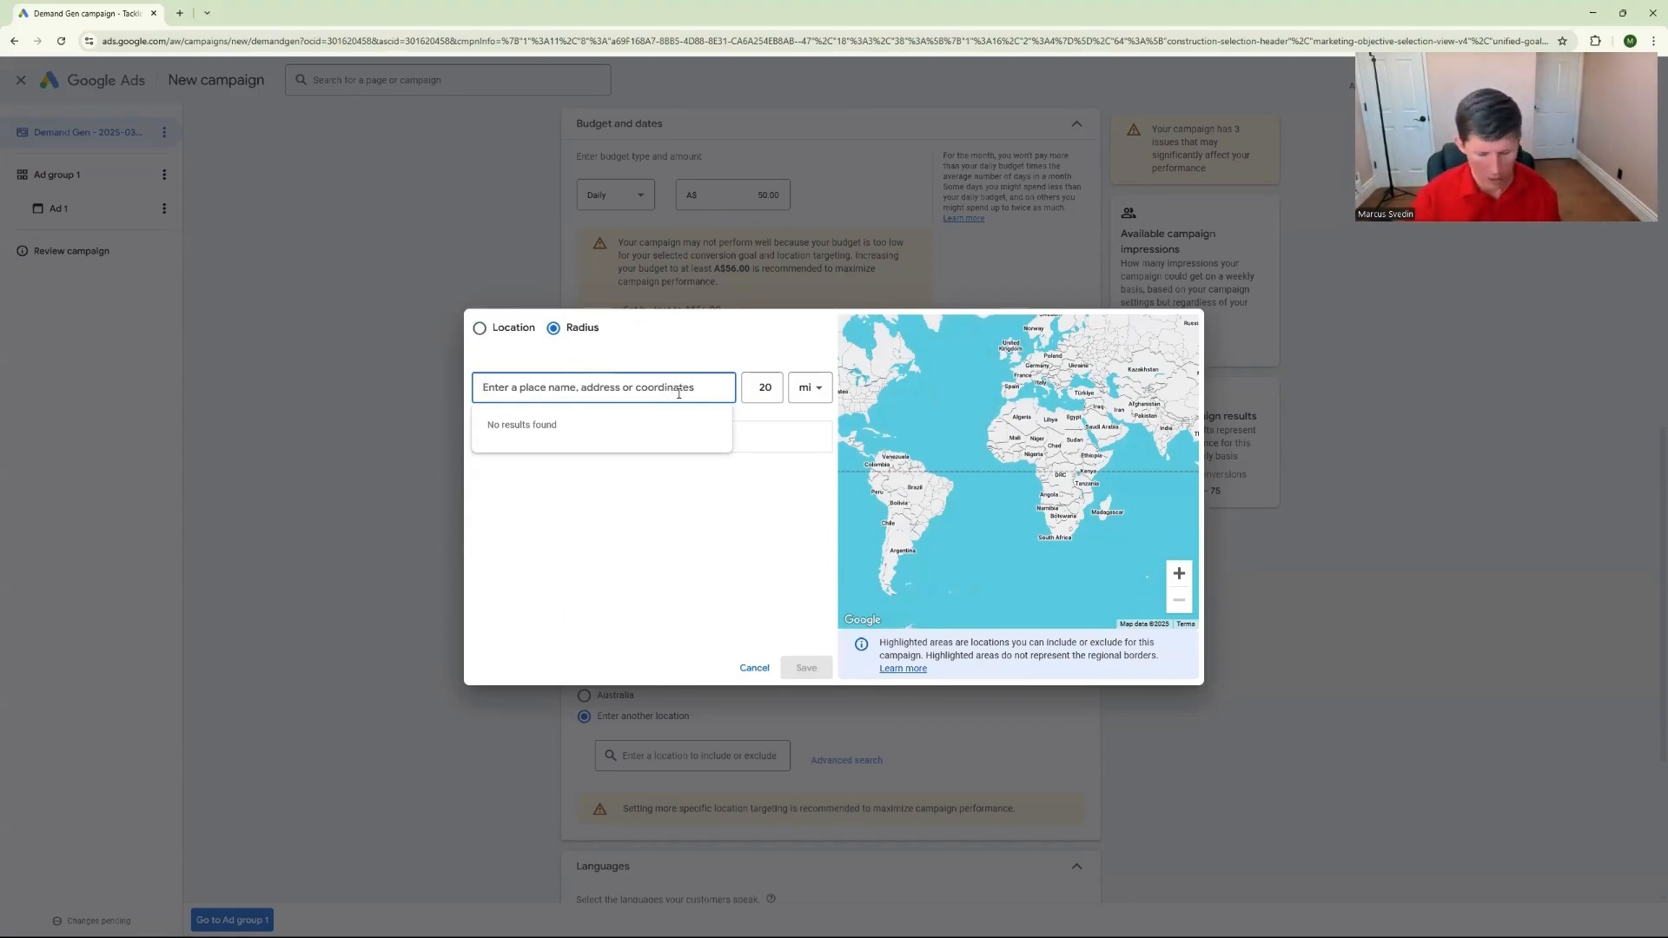
{"action": "type", "text": "Orlan"}
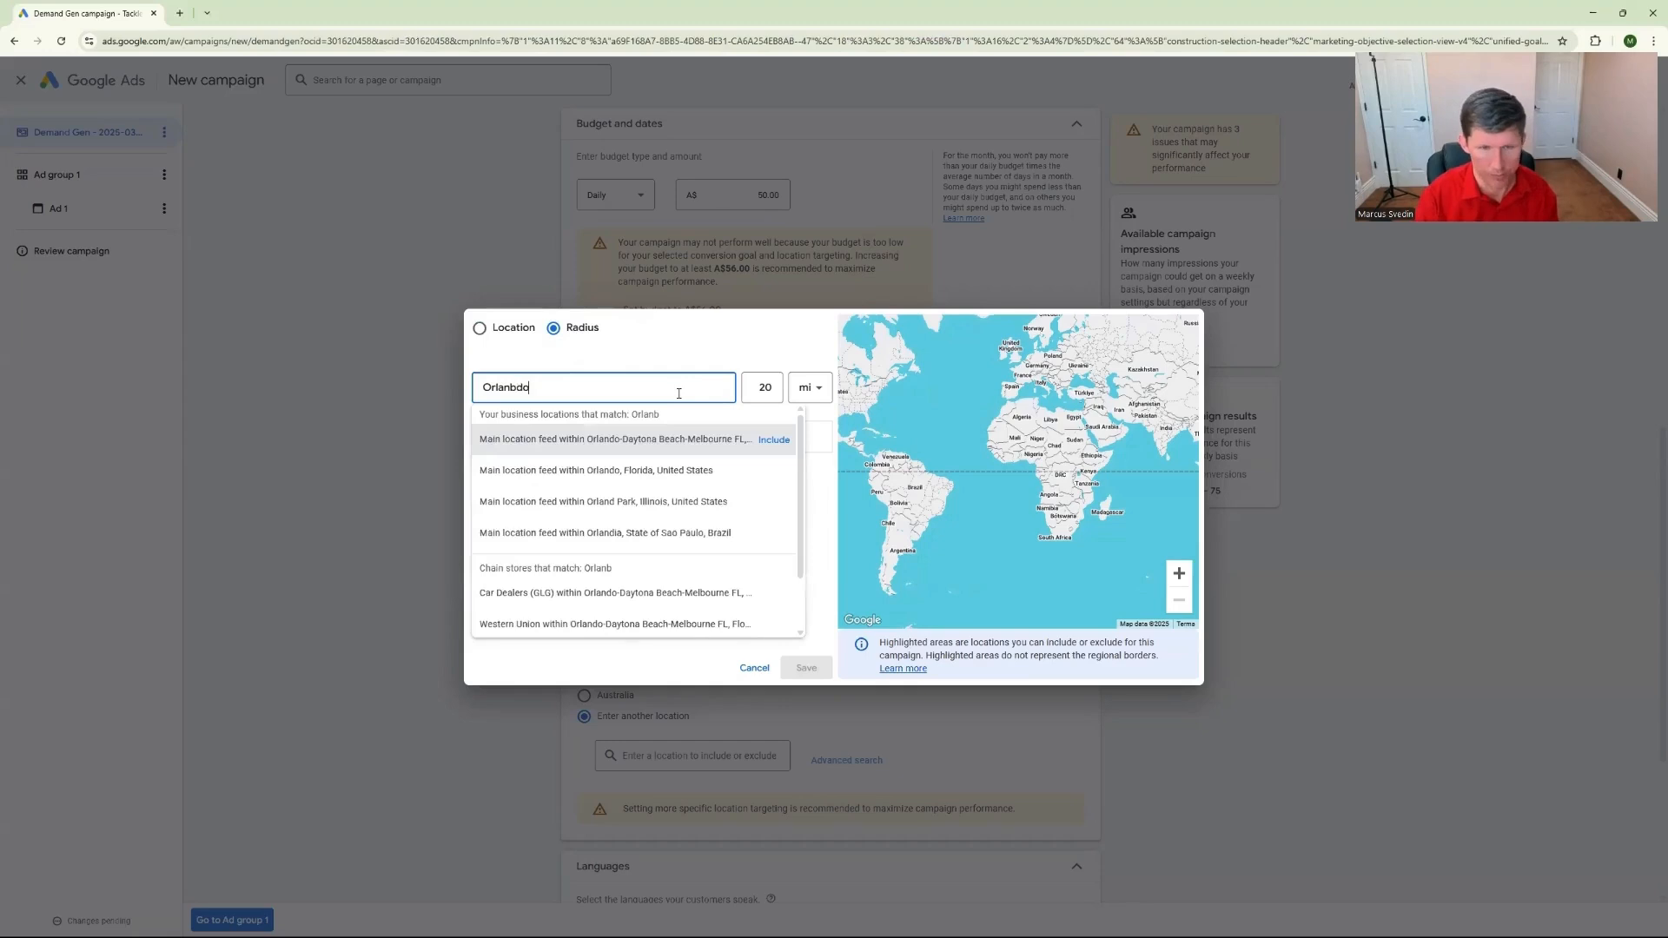
{"action": "type", "text": "do"}
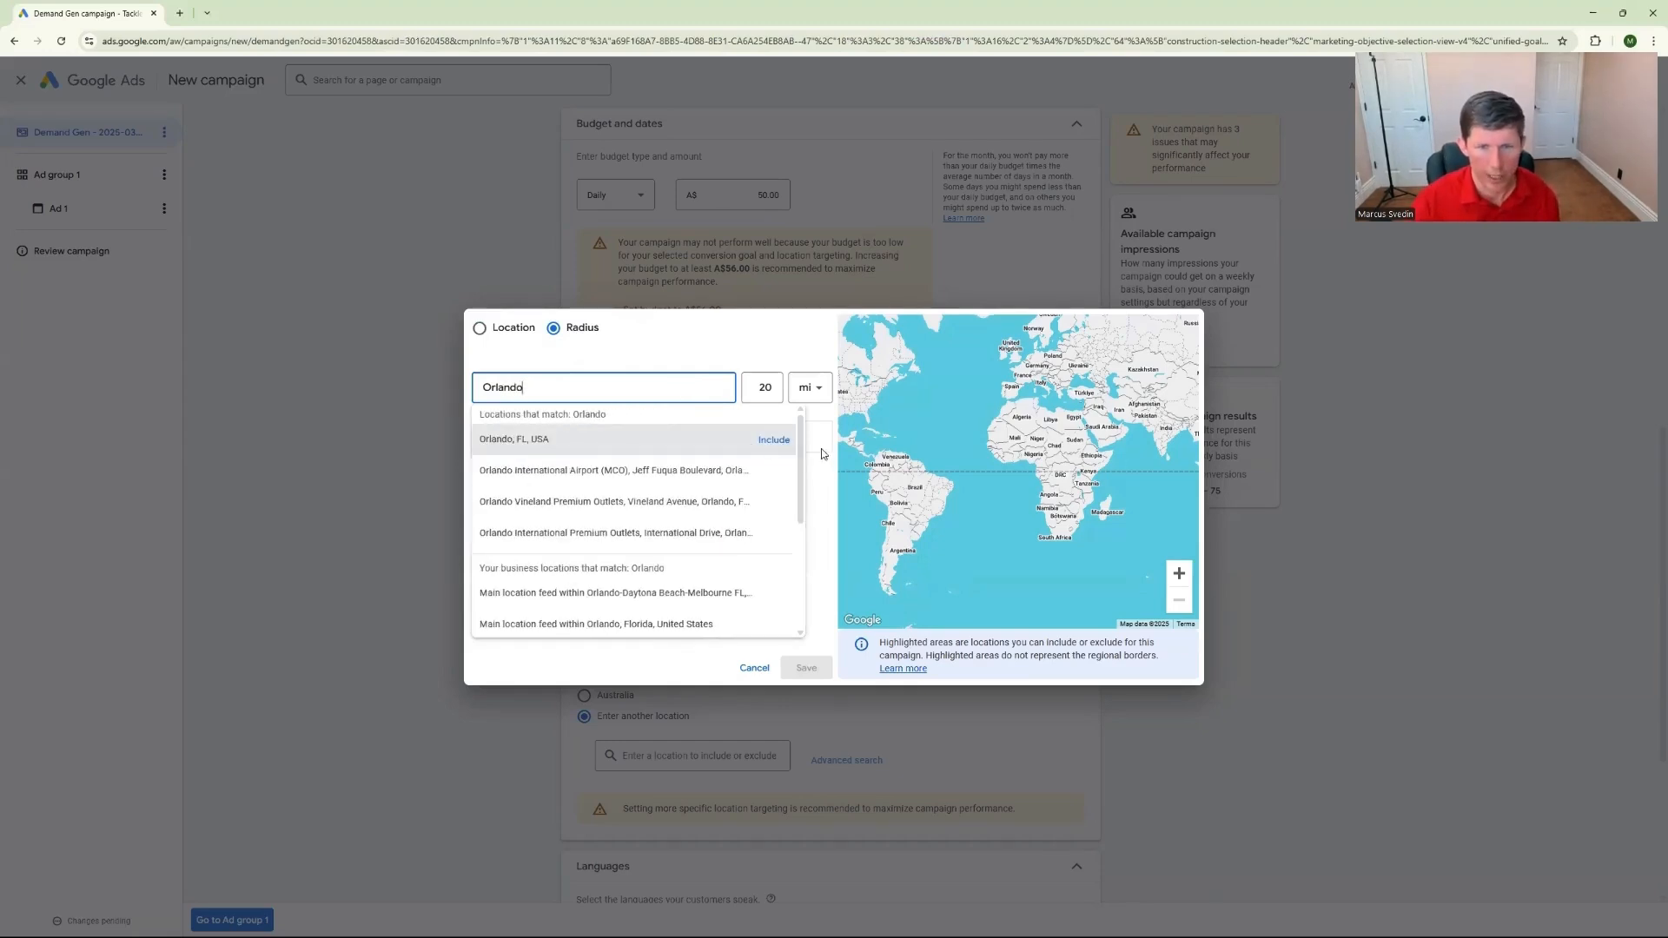
{"action": "left_click", "coordinate": [768, 440]}
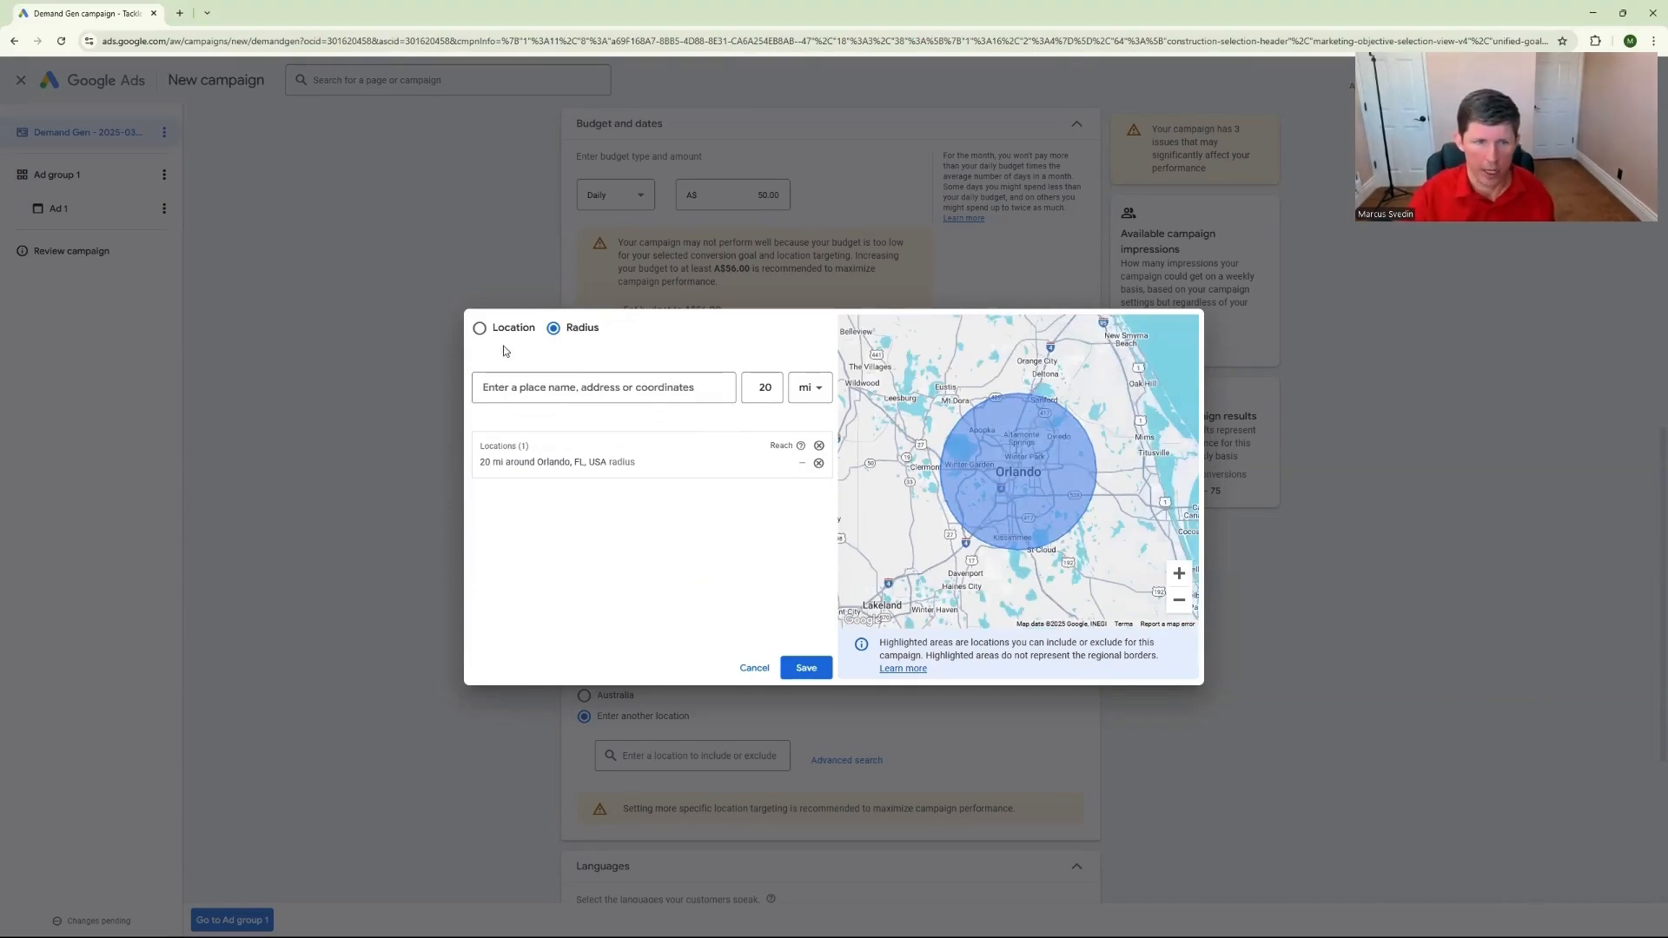
Add the state of Florida and the United States as targeted locations and save the location list
{"action": "left_click", "coordinate": [480, 329]}
{"action": "left_click", "coordinate": [527, 384]}
{"action": "type", "text": "Florida"}
{"action": "key", "text": "Return"}
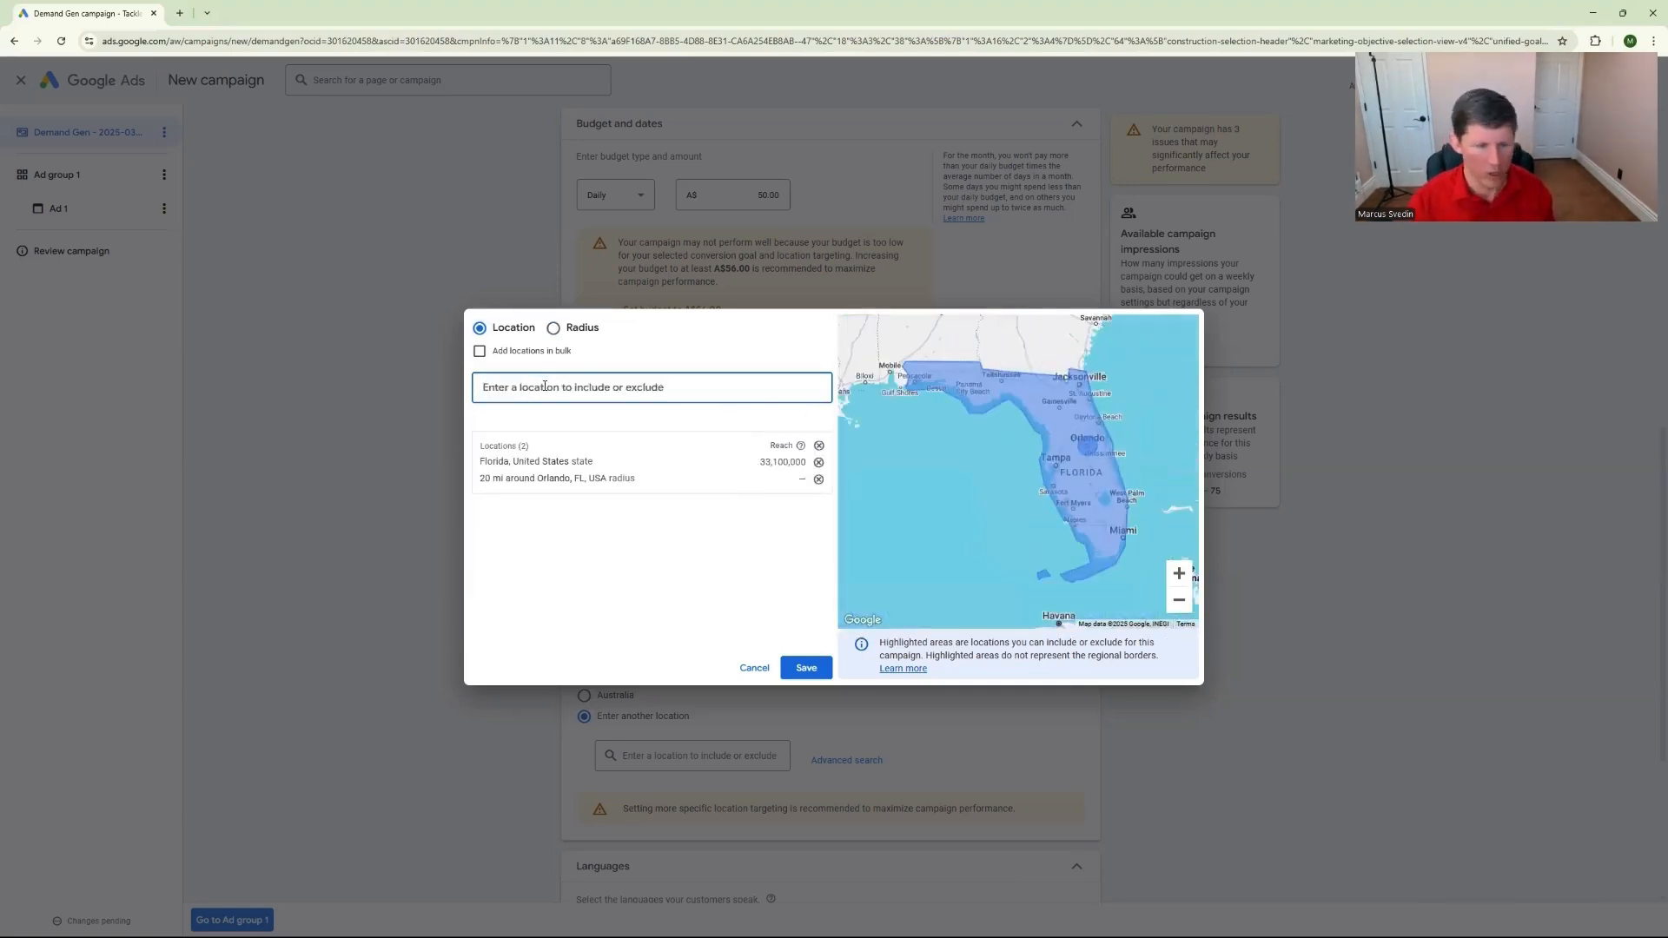
{"action": "type", "text": "united"}
{"action": "left_click", "coordinate": [726, 456]}
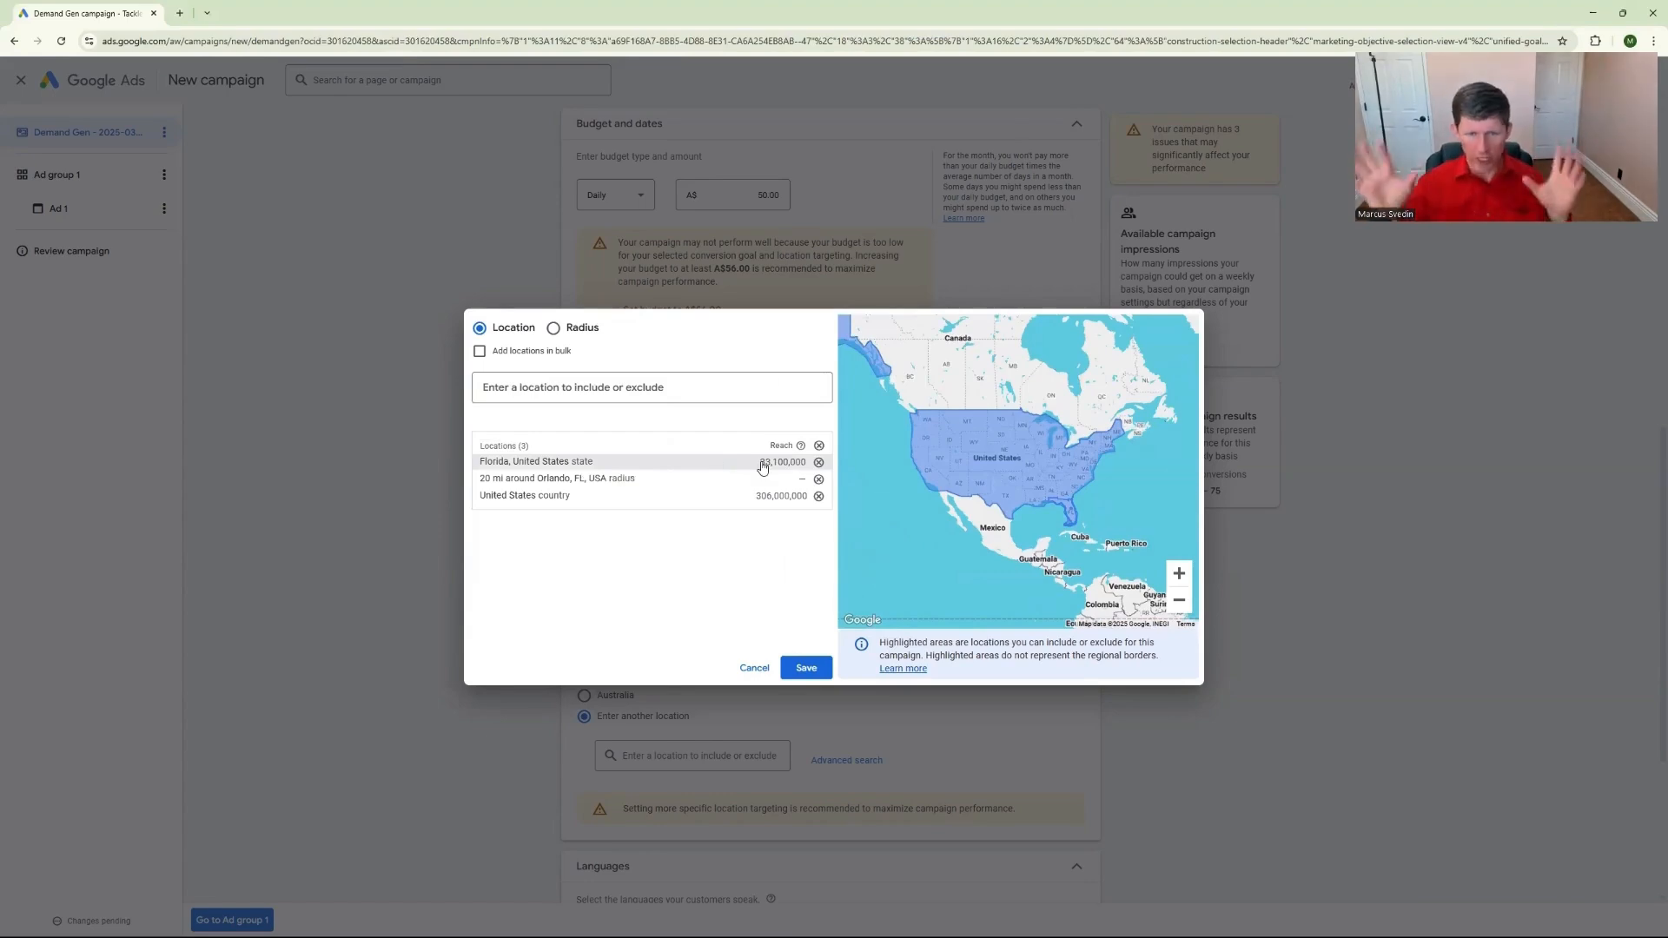
{"action": "left_click", "coordinate": [806, 667]}
Select English as the language the campaign's customers speak
{"action": "scroll", "coordinate": [751, 547], "scroll_direction": "down", "scroll_amount": 1}
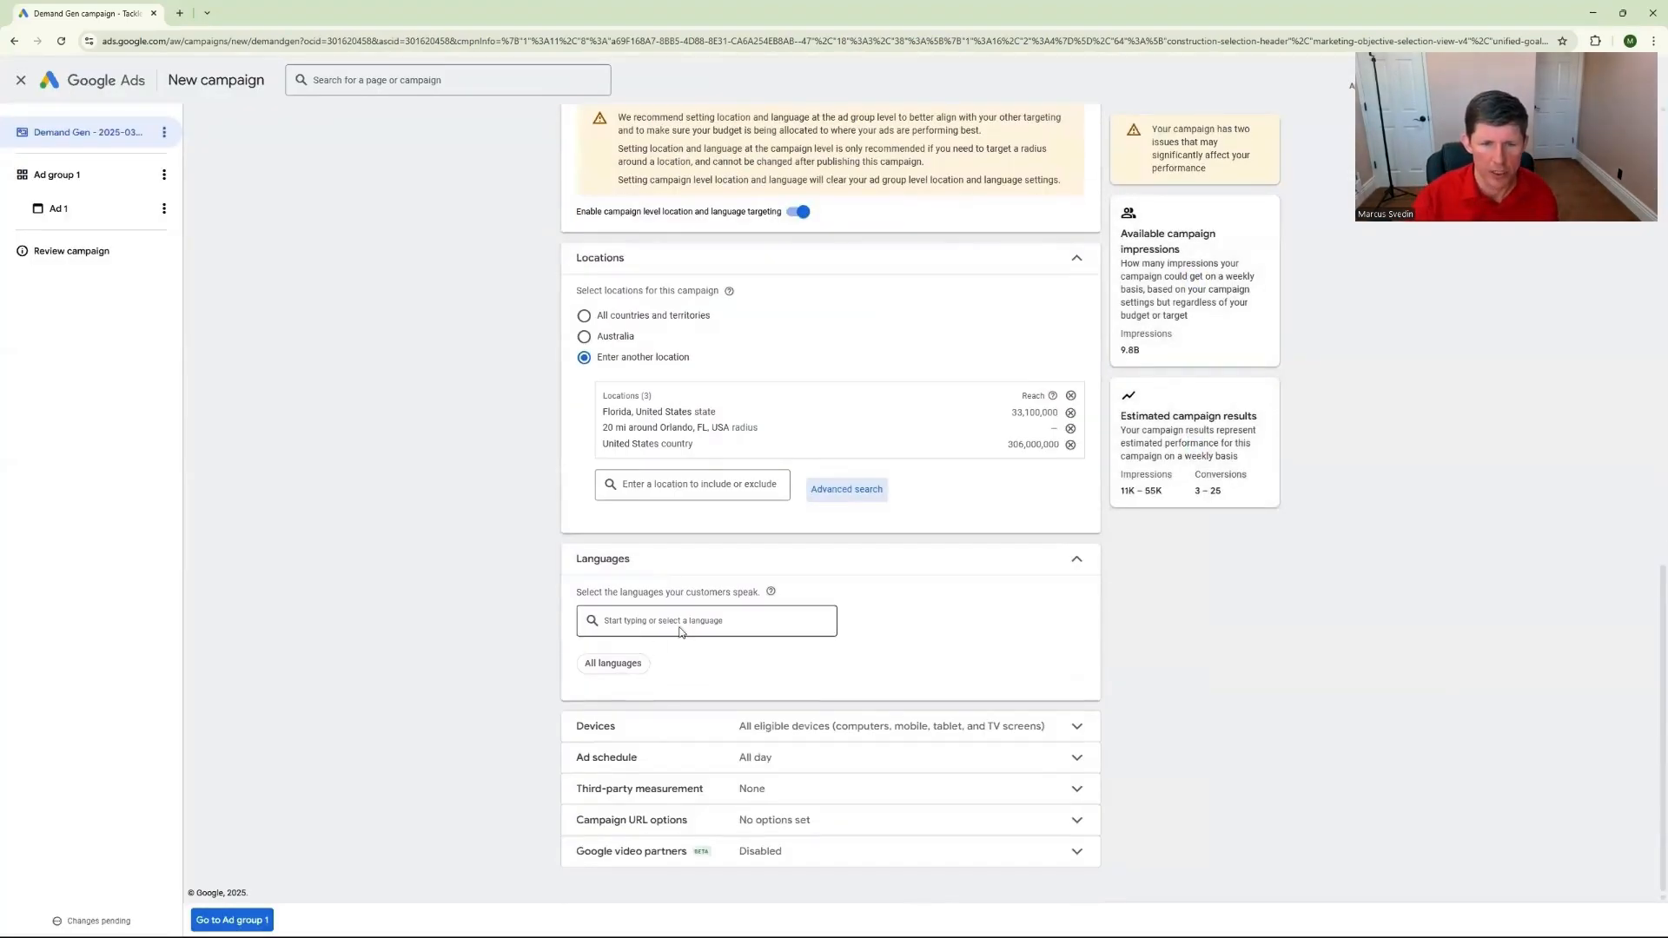
{"action": "left_click", "coordinate": [695, 632]}
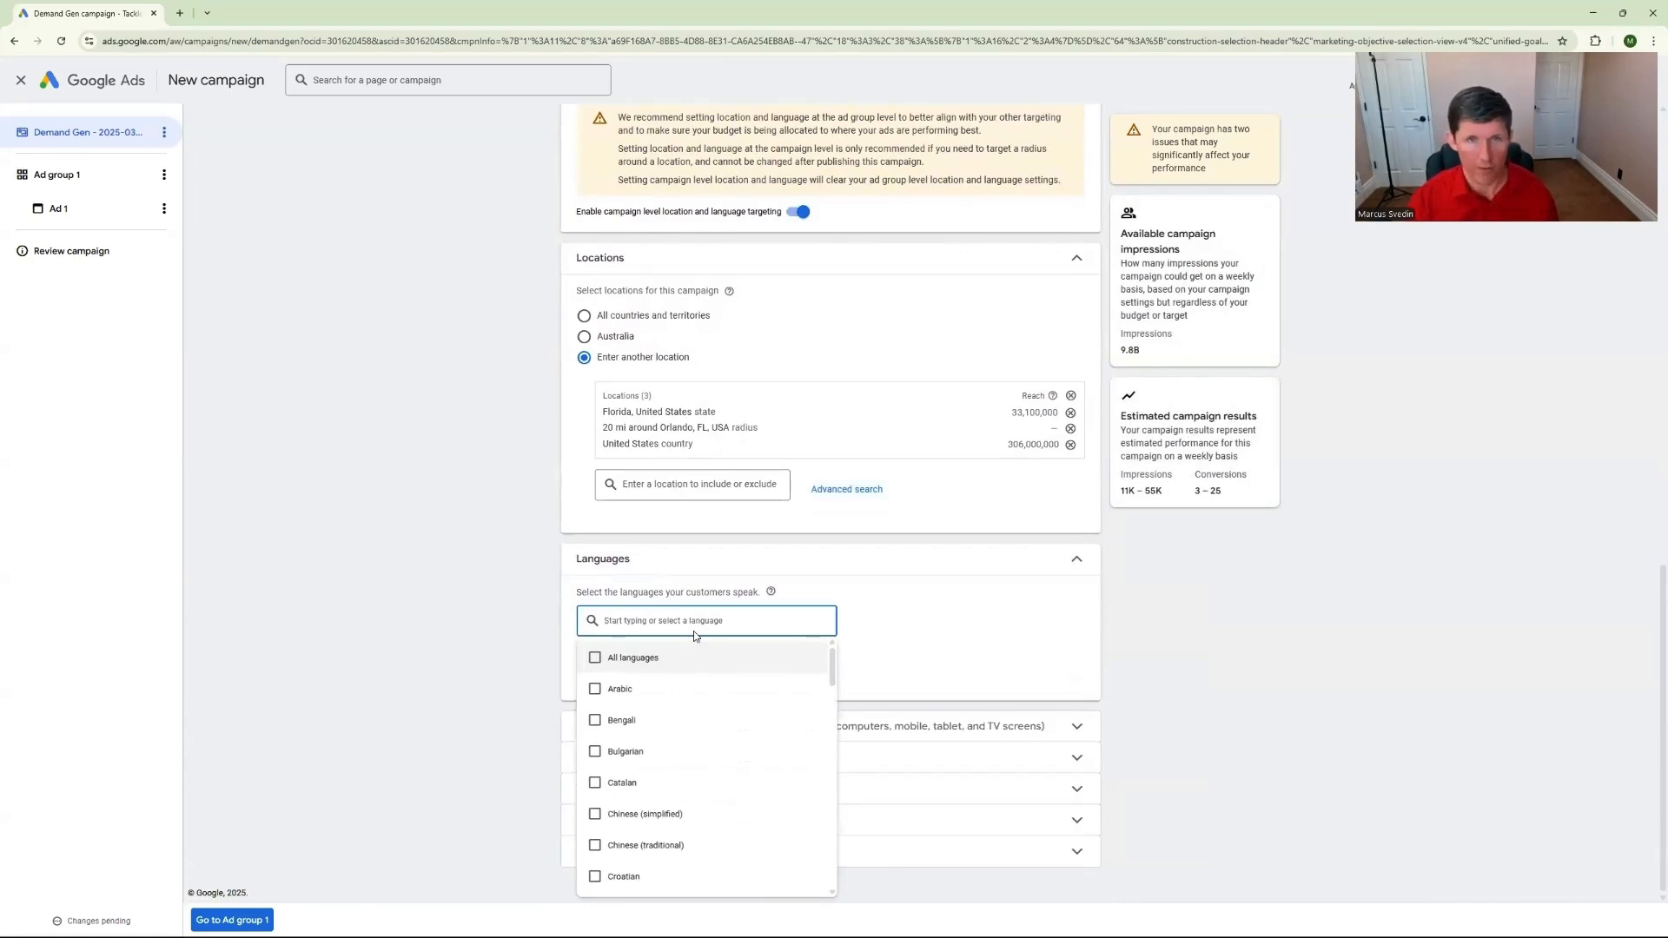
{"action": "left_click", "coordinate": [728, 633]}
{"action": "left_click", "coordinate": [738, 625]}
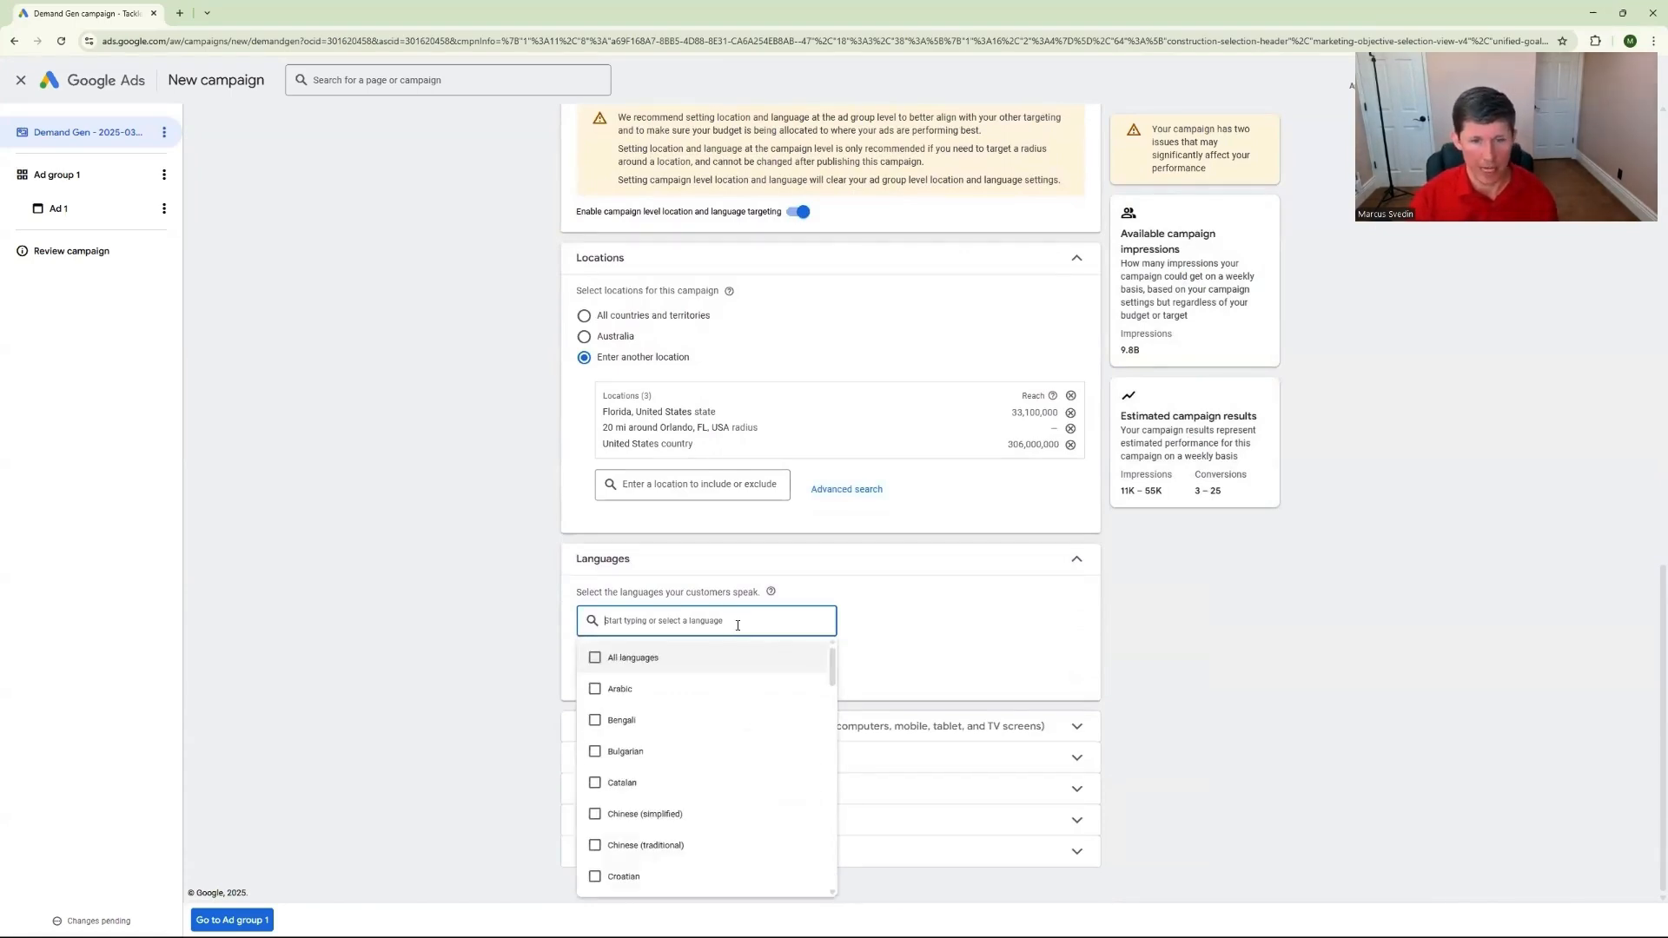
{"action": "type", "text": "Engli9ds"}
{"action": "key", "text": "BackSpace"}
{"action": "key", "text": "BackSpace"}
{"action": "key", "text": "BackSpace"}
{"action": "left_click", "coordinate": [625, 658]}
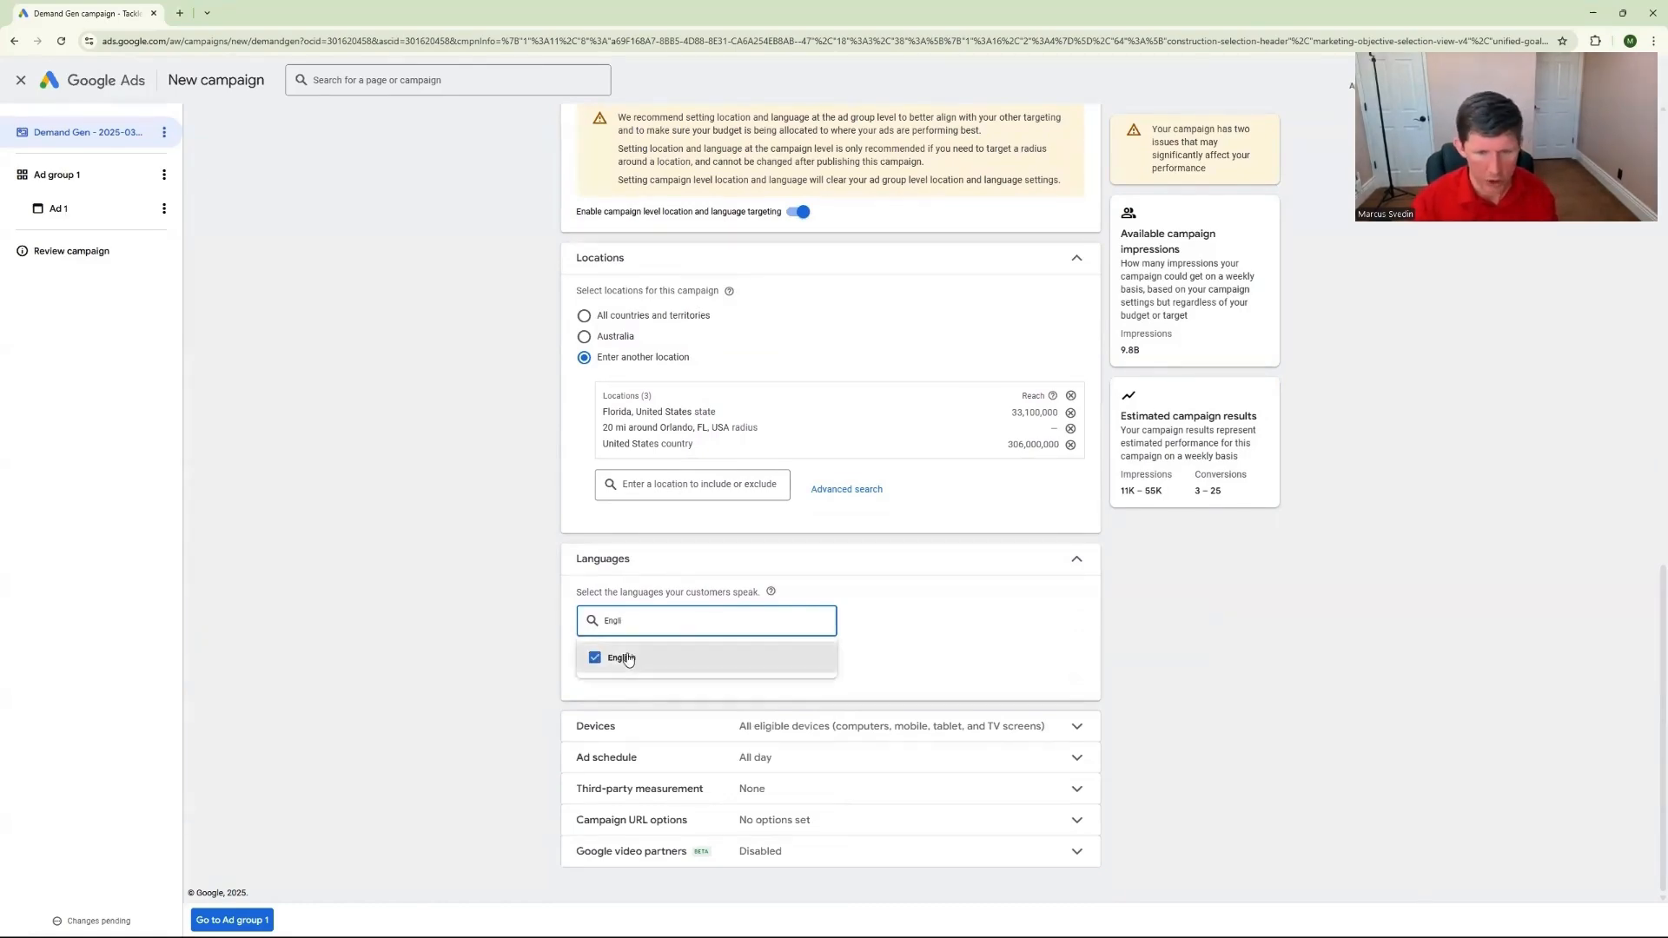
Set specific device targeting for the campaign to computers, mobile phones and tablets, excluding TV screens
{"action": "left_click", "coordinate": [930, 630]}
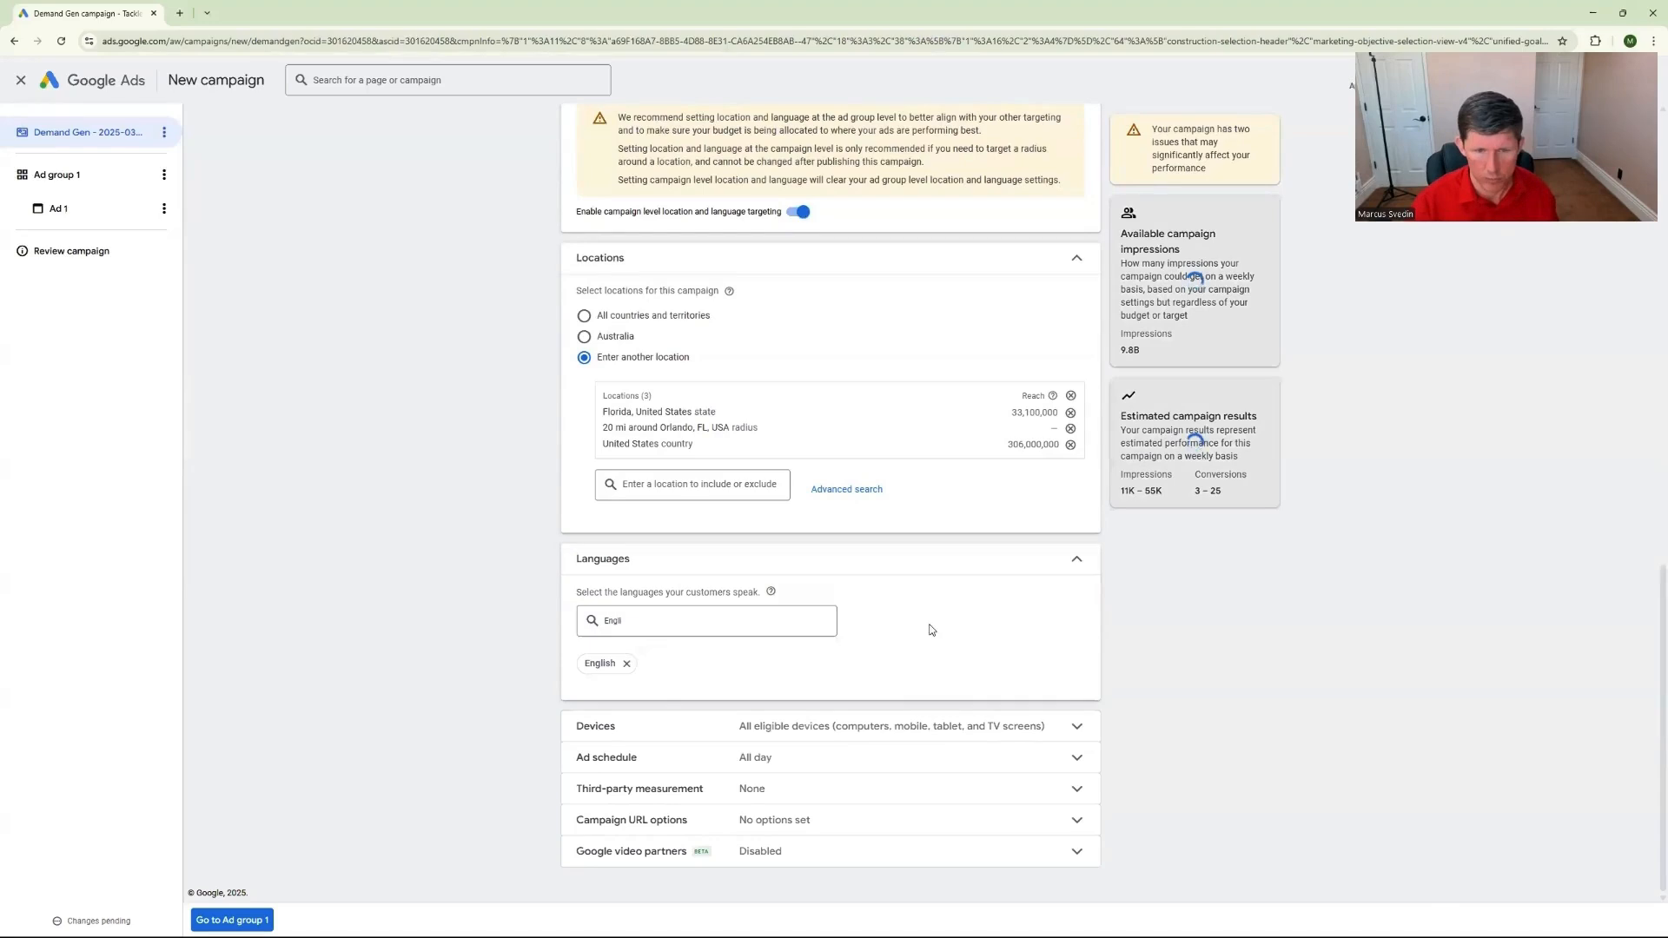
{"action": "left_click", "coordinate": [1077, 726]}
{"action": "left_click", "coordinate": [584, 722]}
{"action": "scroll", "coordinate": [576, 744], "scroll_direction": "down", "scroll_amount": 1}
{"action": "left_click", "coordinate": [609, 753]}
{"action": "scroll", "coordinate": [937, 686], "scroll_direction": "down", "scroll_amount": 1}
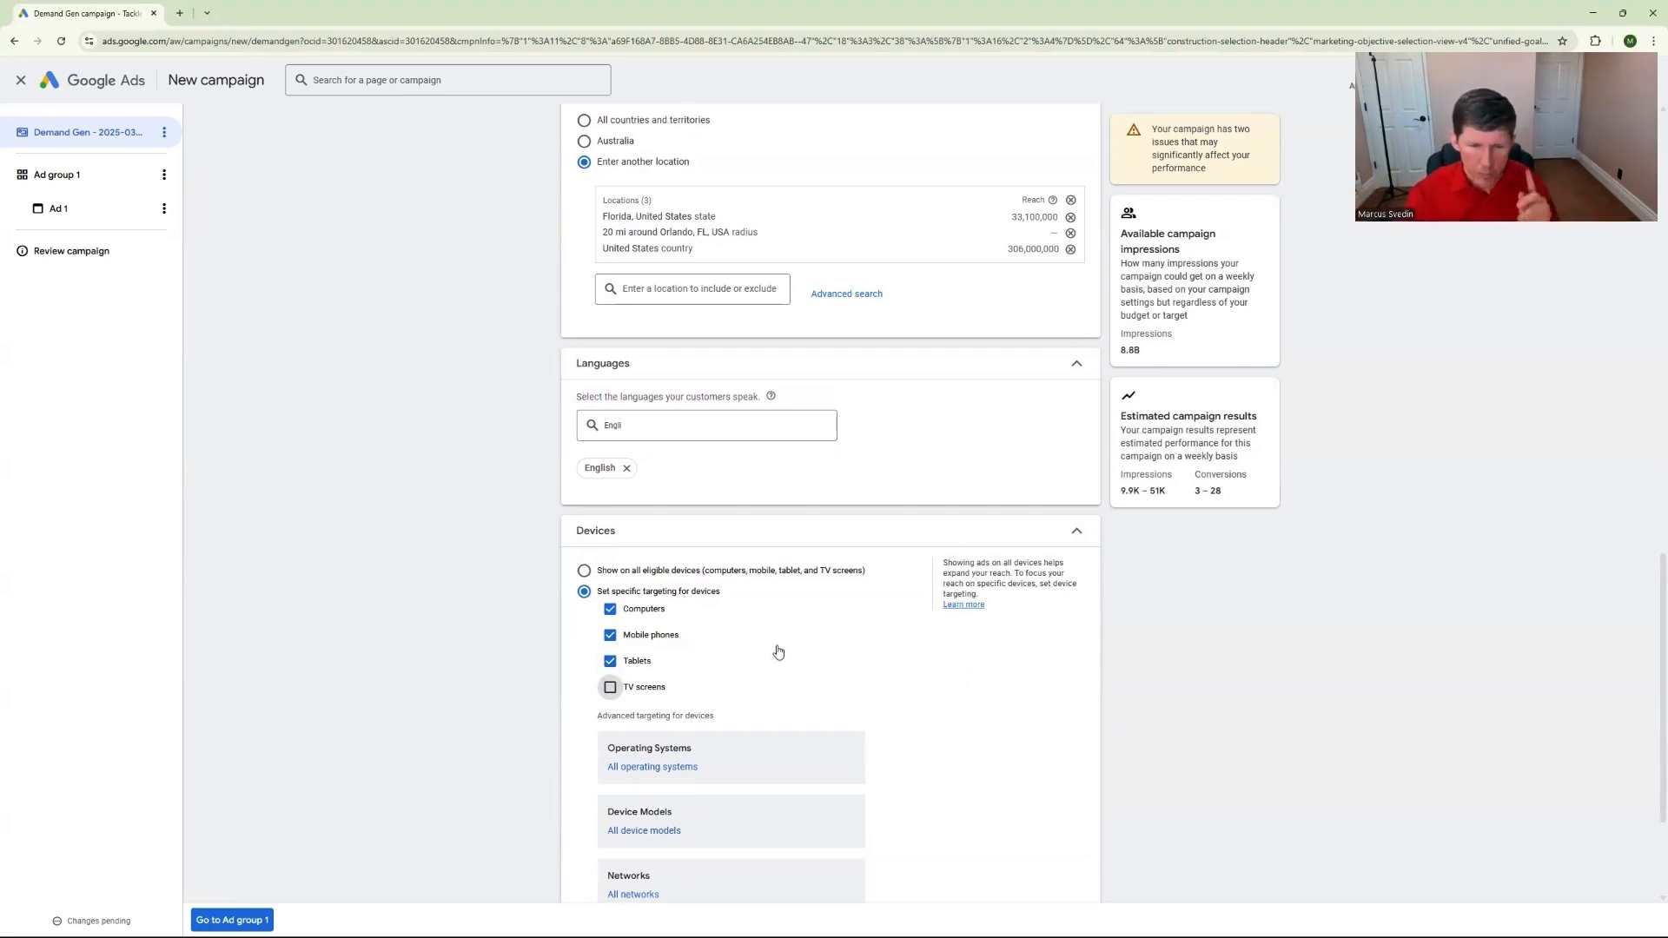
{"action": "scroll", "coordinate": [834, 658], "scroll_direction": "down", "scroll_amount": 3}
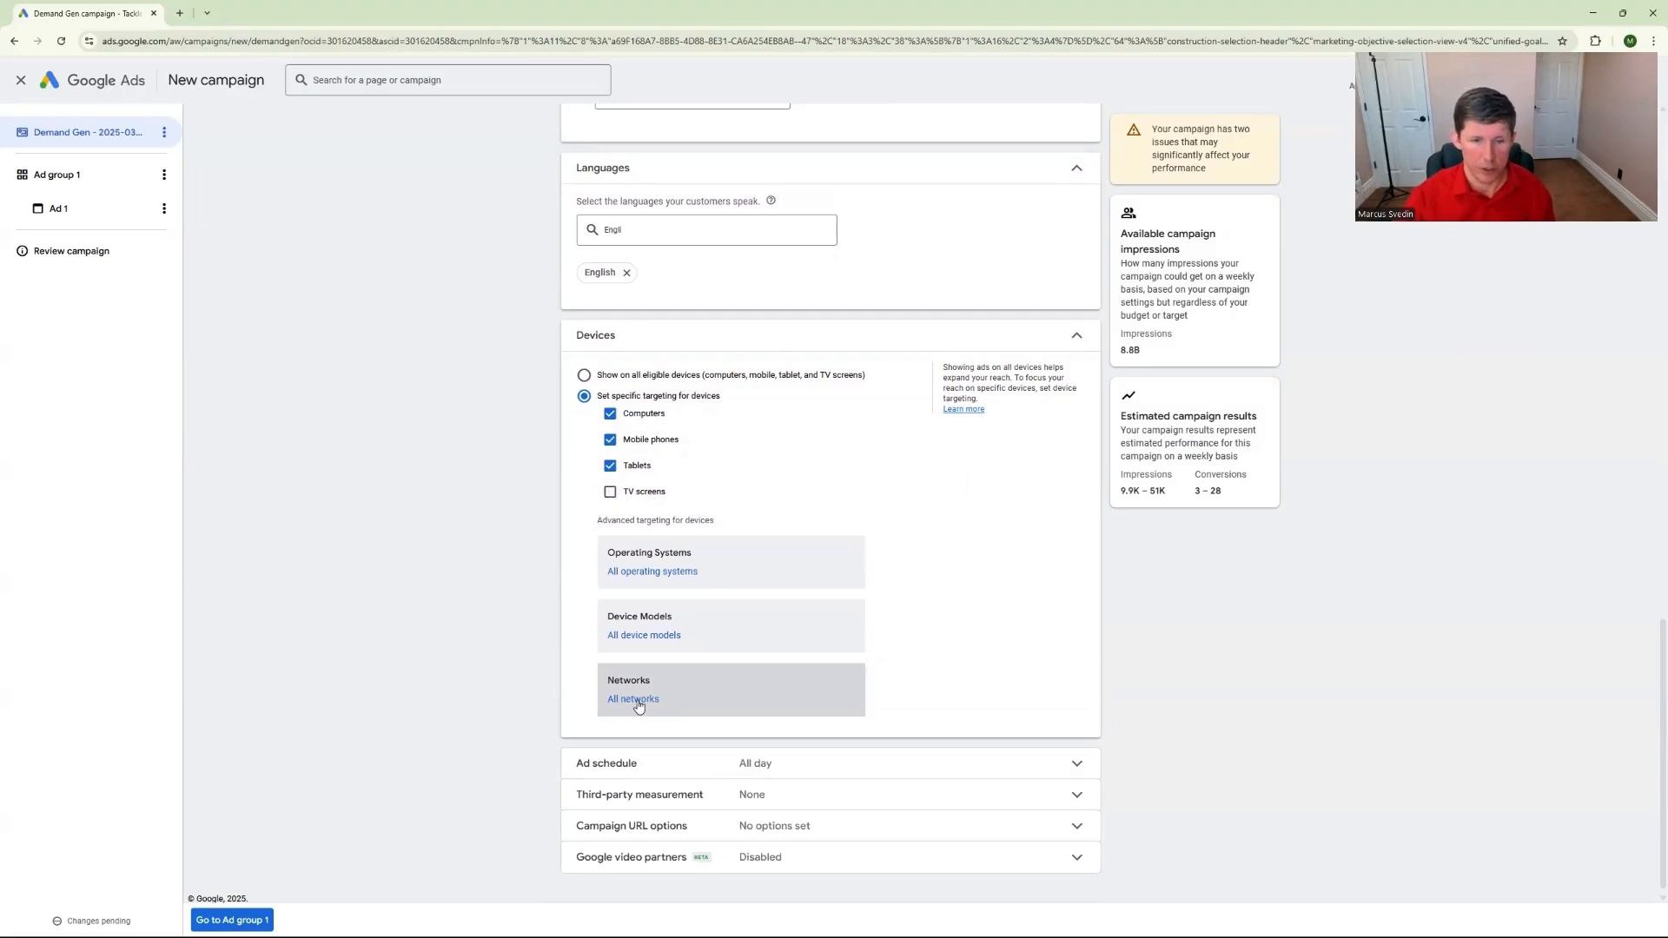
{"action": "left_click", "coordinate": [639, 705]}
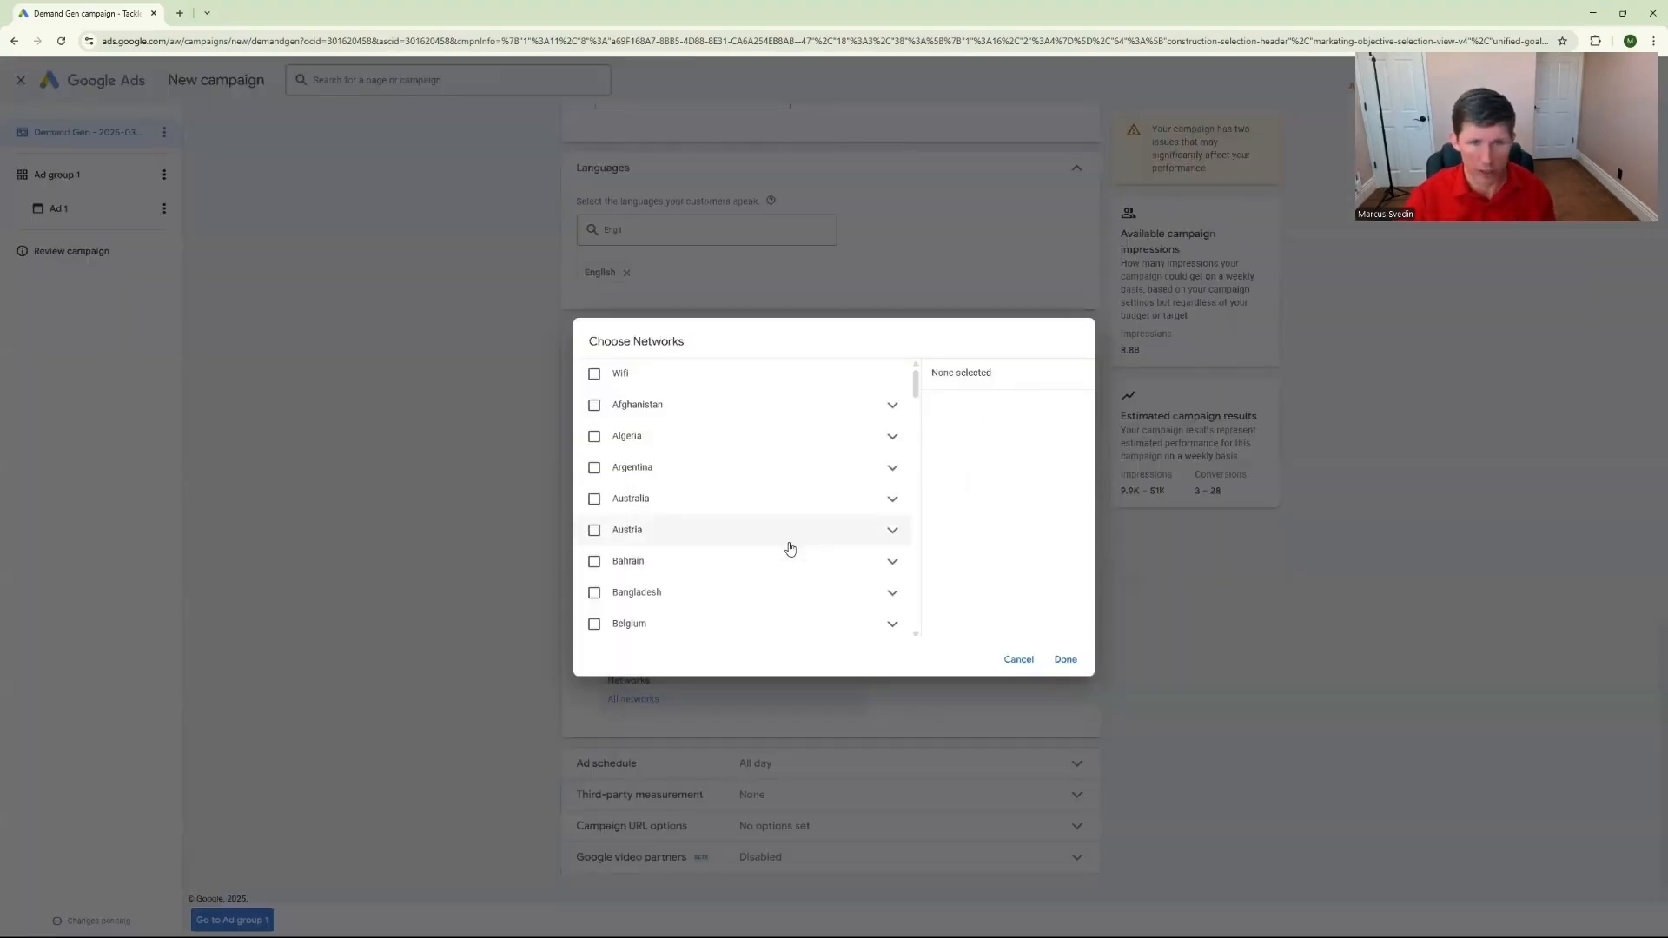
{"action": "left_click", "coordinate": [595, 374]}
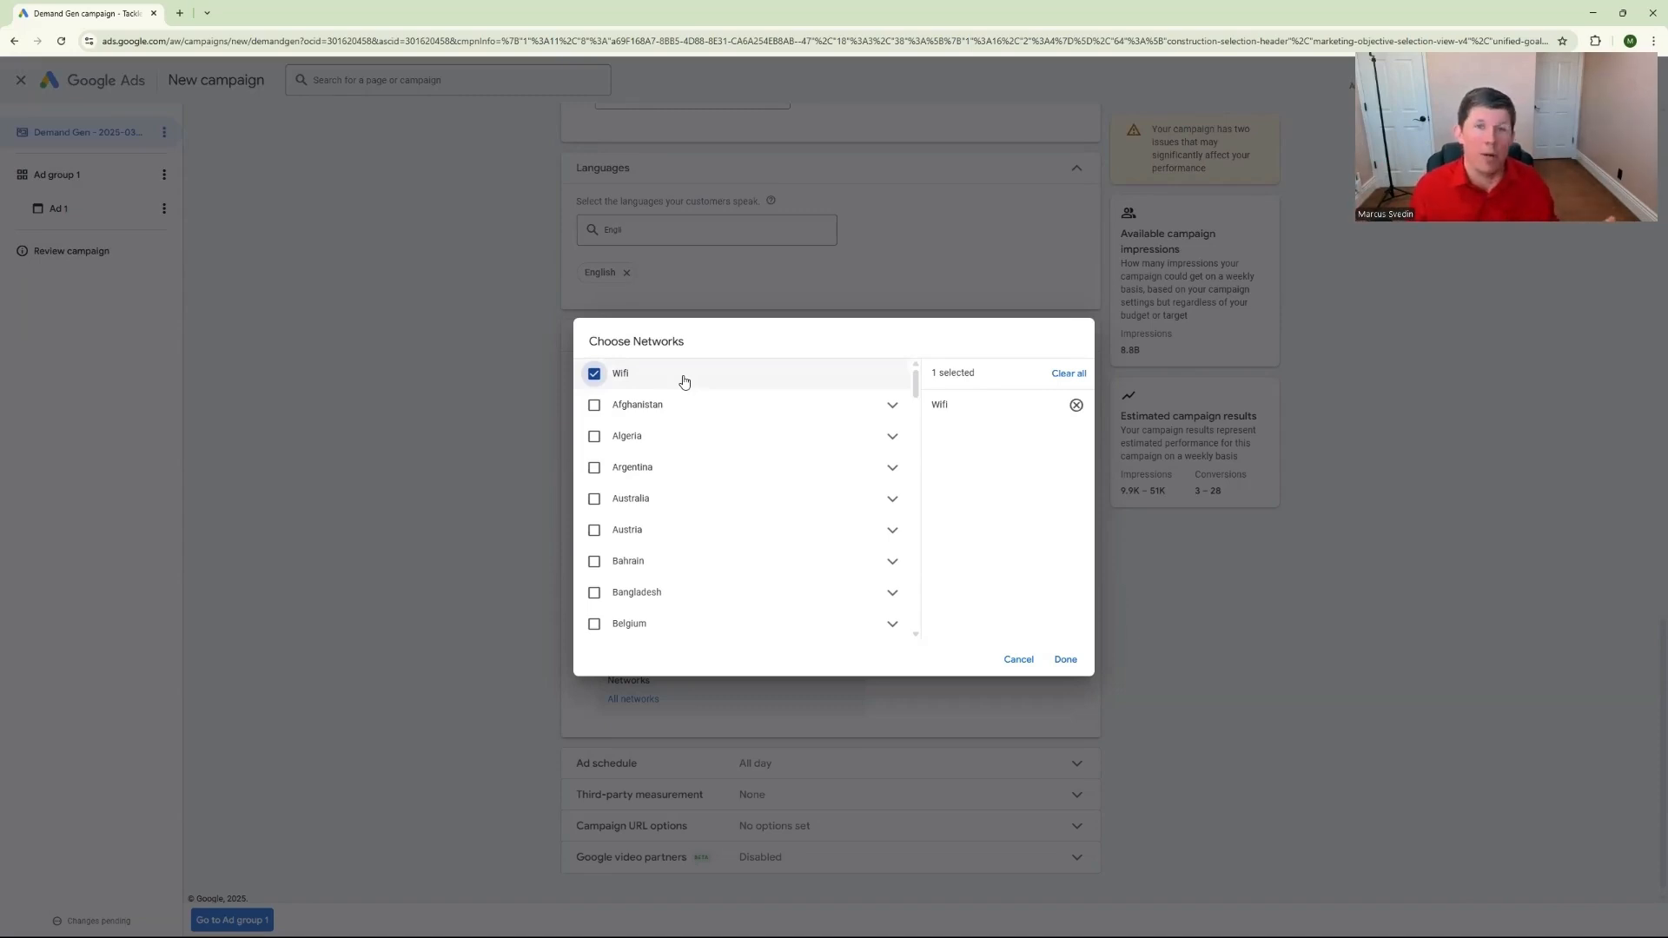
{"action": "left_click", "coordinate": [594, 375]}
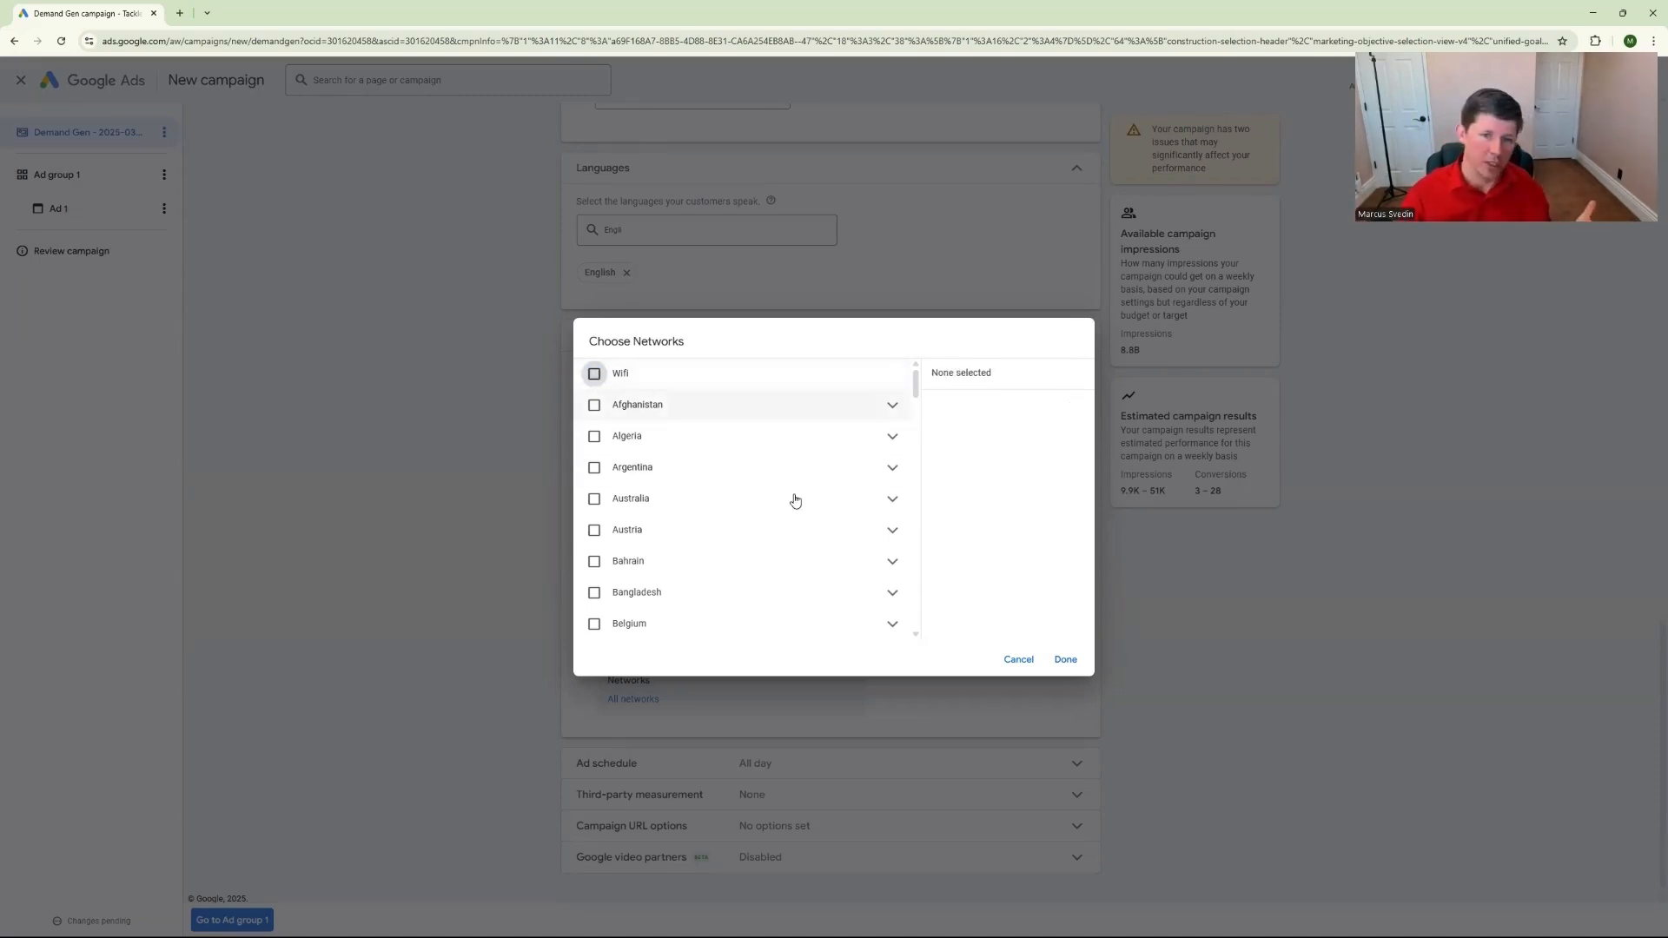
{"action": "left_click", "coordinate": [1065, 660]}
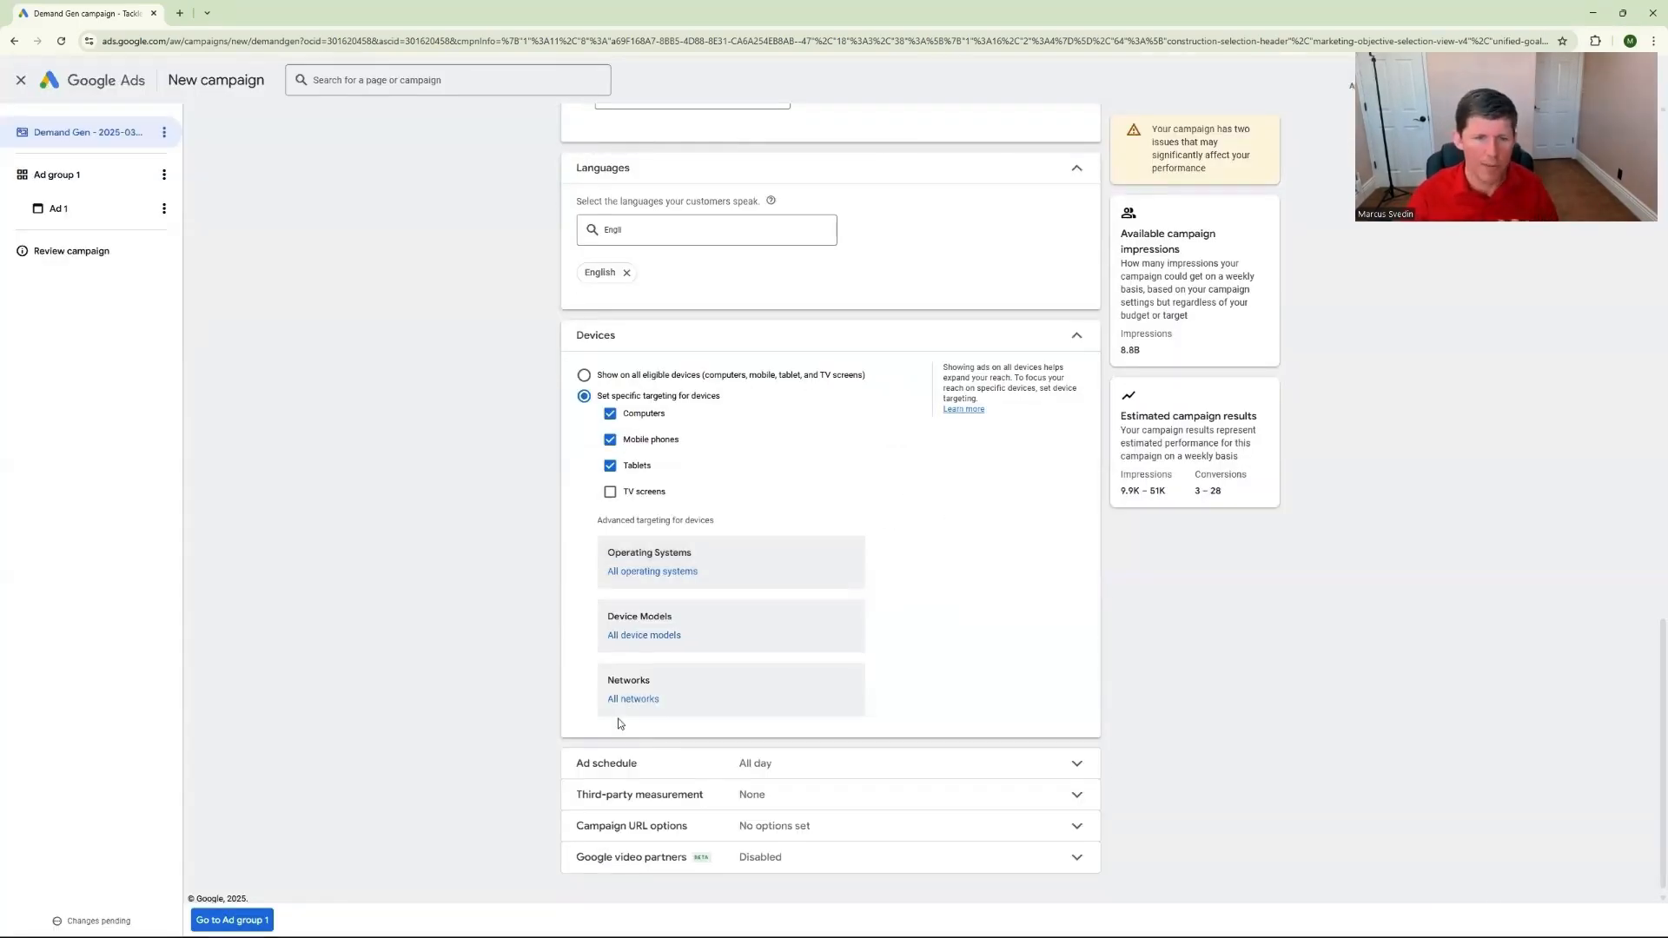
Examine the campaign's ad schedule options and the Google video partners setting for video ads
{"action": "left_click", "coordinate": [990, 761]}
{"action": "scroll", "coordinate": [983, 726], "scroll_direction": "down", "scroll_amount": 2}
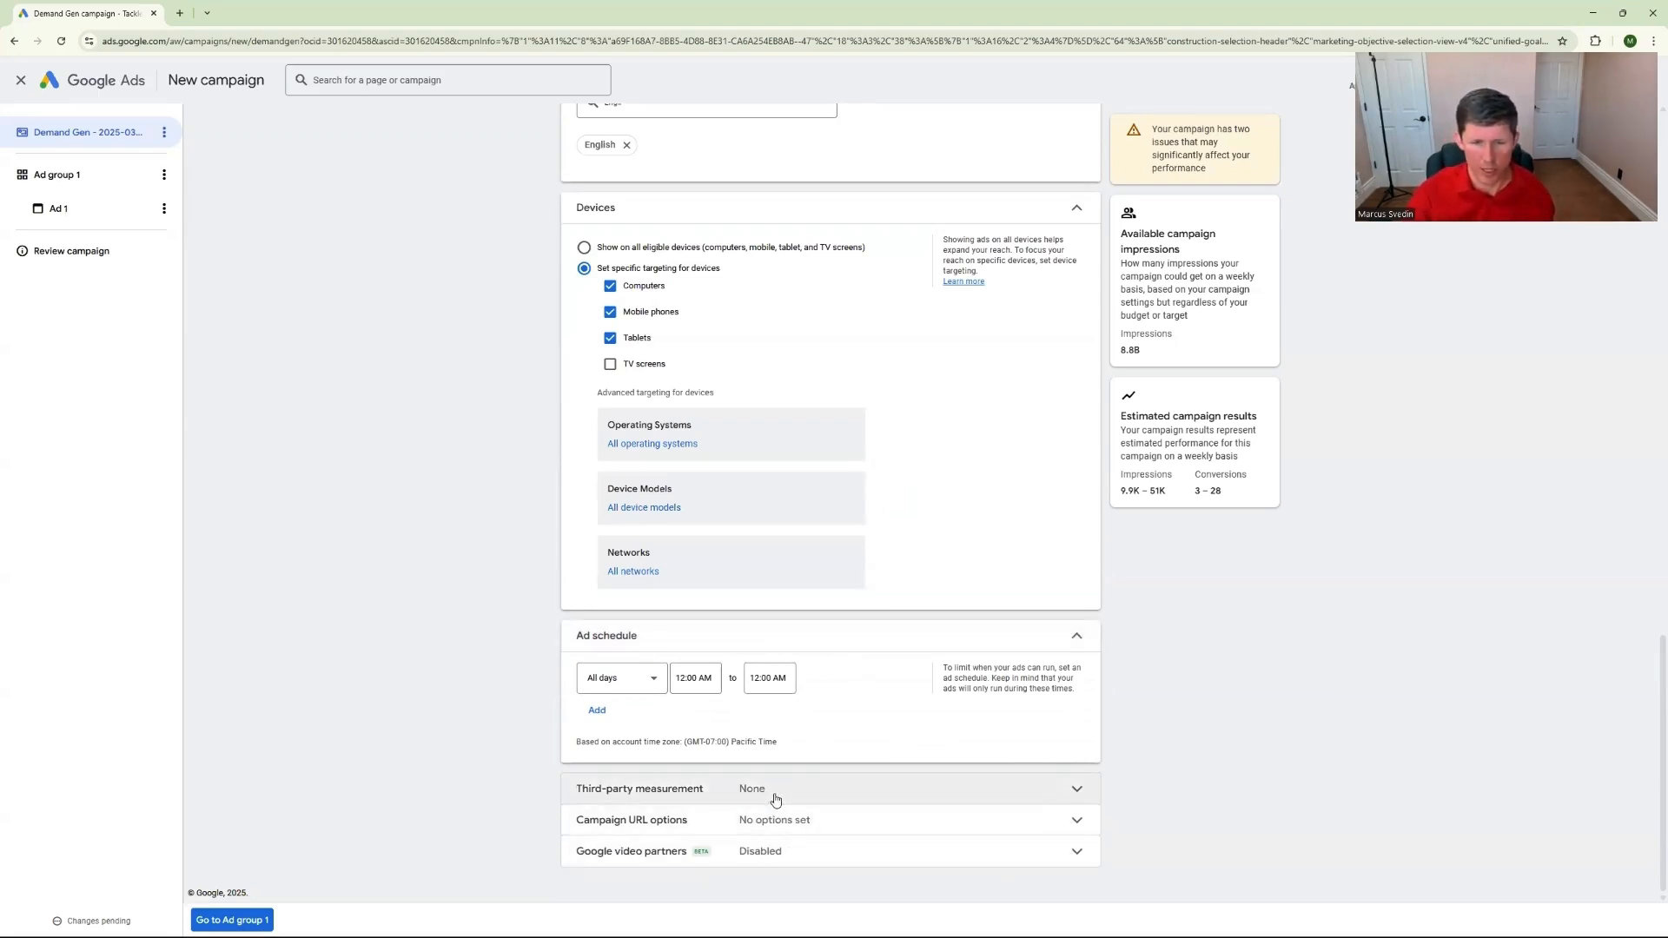
{"action": "left_click", "coordinate": [887, 854]}
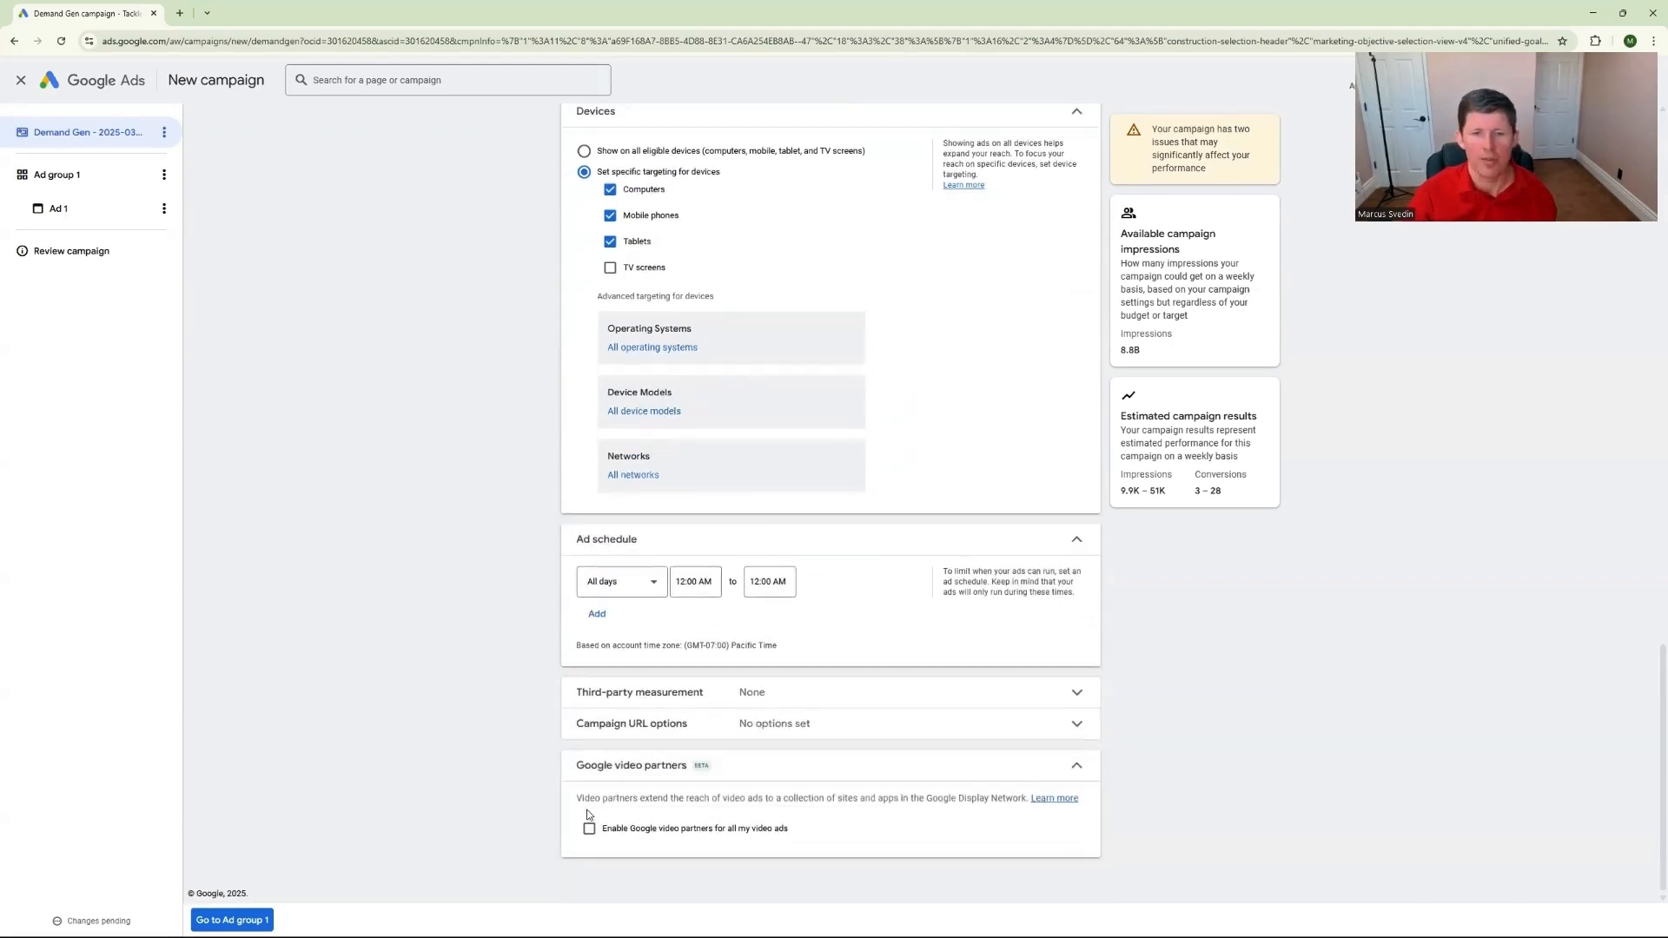
{"action": "left_click", "coordinate": [590, 831]}
{"action": "left_click", "coordinate": [594, 832]}
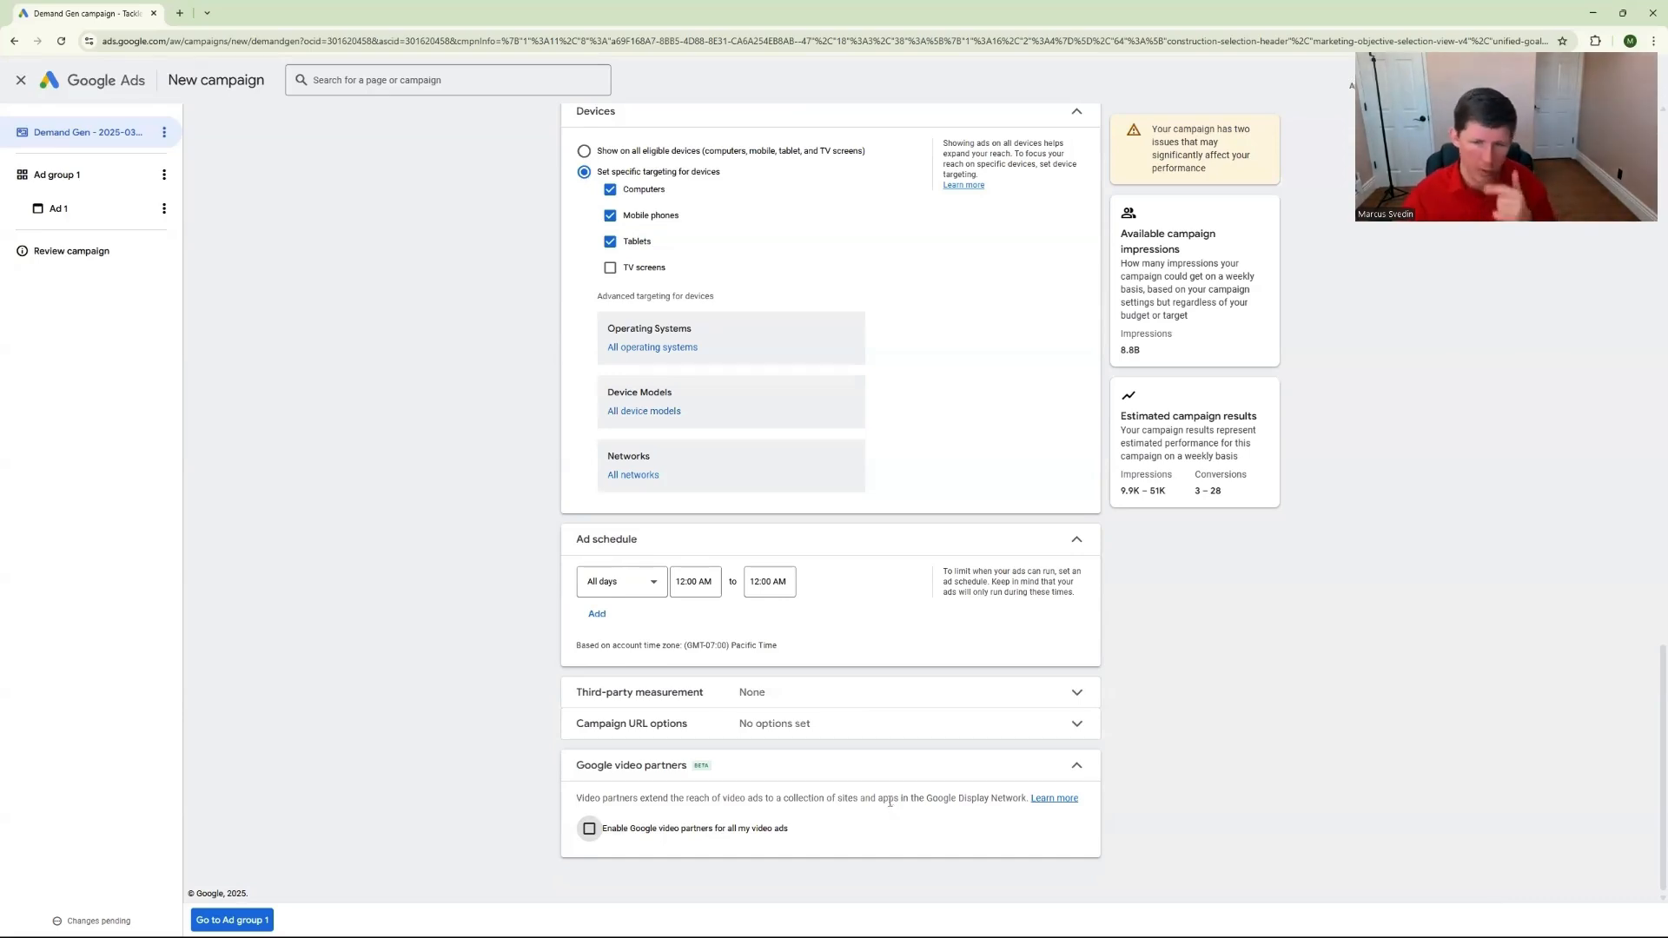
{"action": "left_click", "coordinate": [1075, 767]}
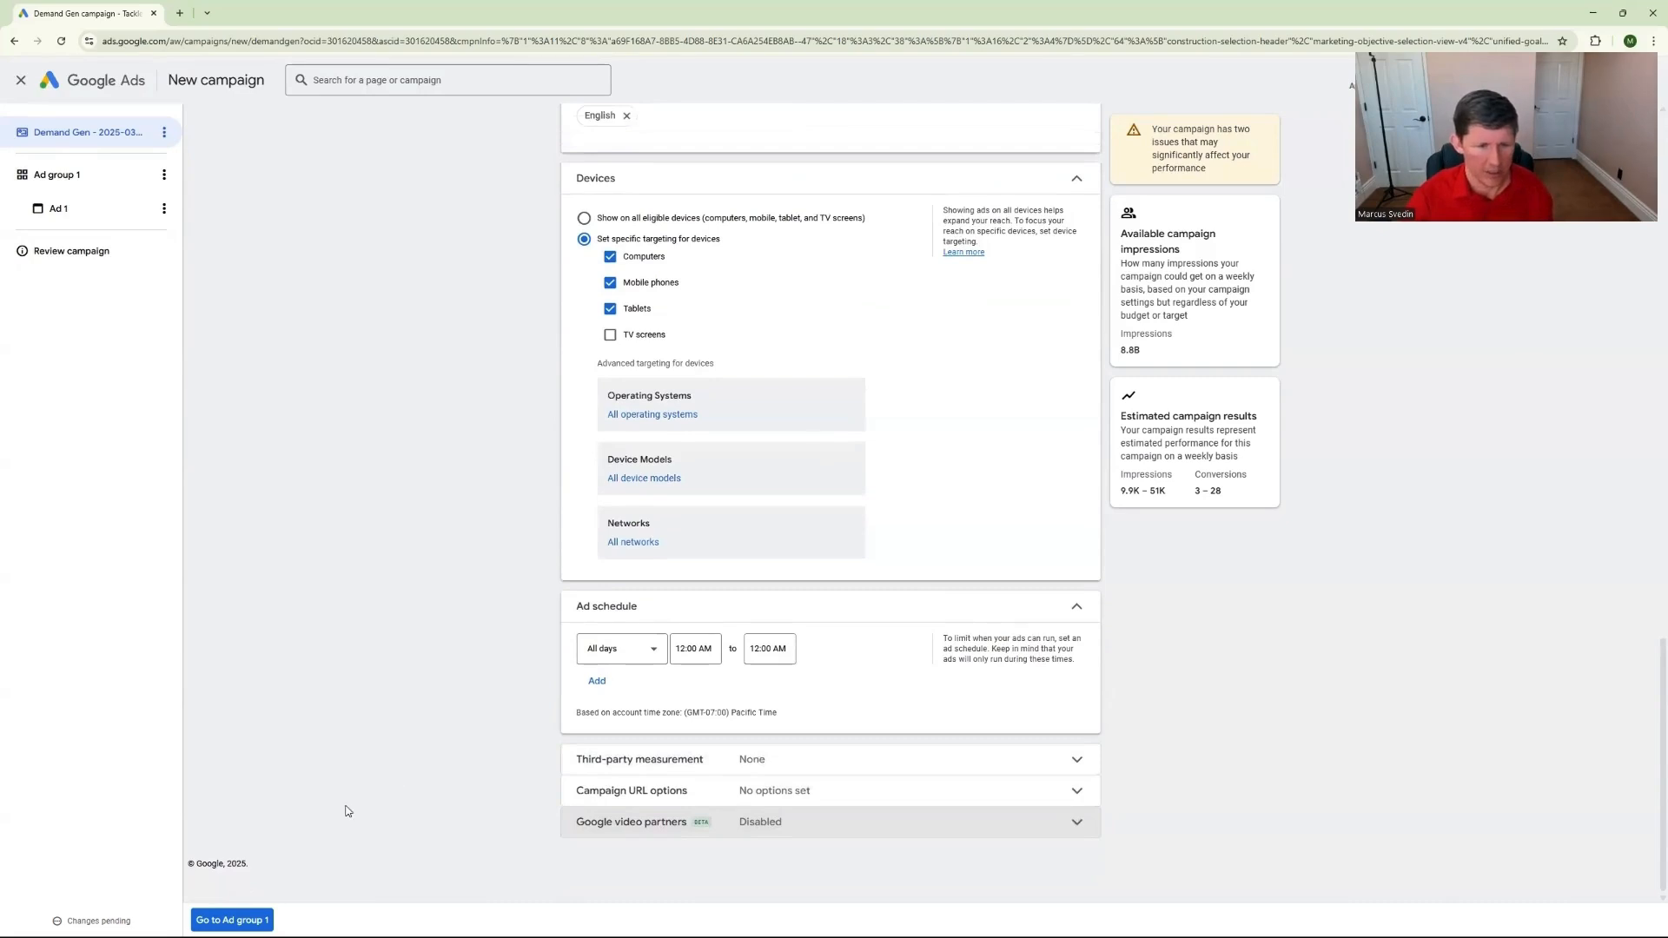
Continue to the first ad group and rename it as "Audience - demographic"
{"action": "left_click", "coordinate": [254, 921]}
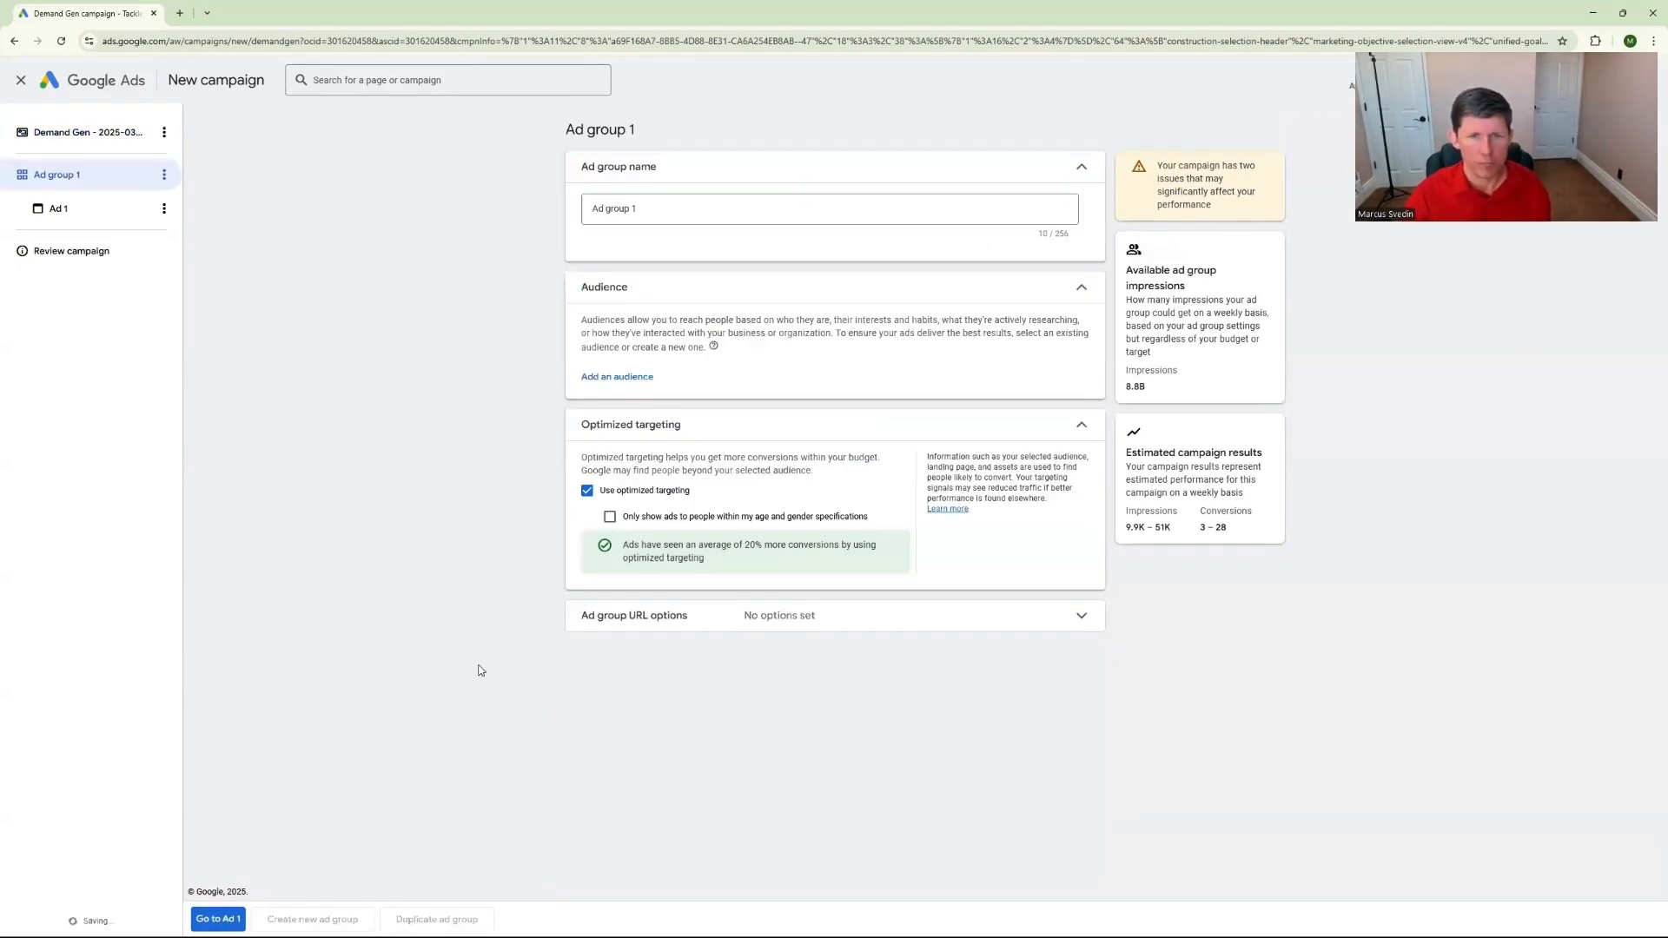
{"action": "left_click", "coordinate": [634, 215]}
{"action": "key", "text": "BackSpace"}
{"action": "key", "text": "BackSpace"}
{"action": "key", "text": "BackSpace"}
{"action": "key", "text": "BackSpace"}
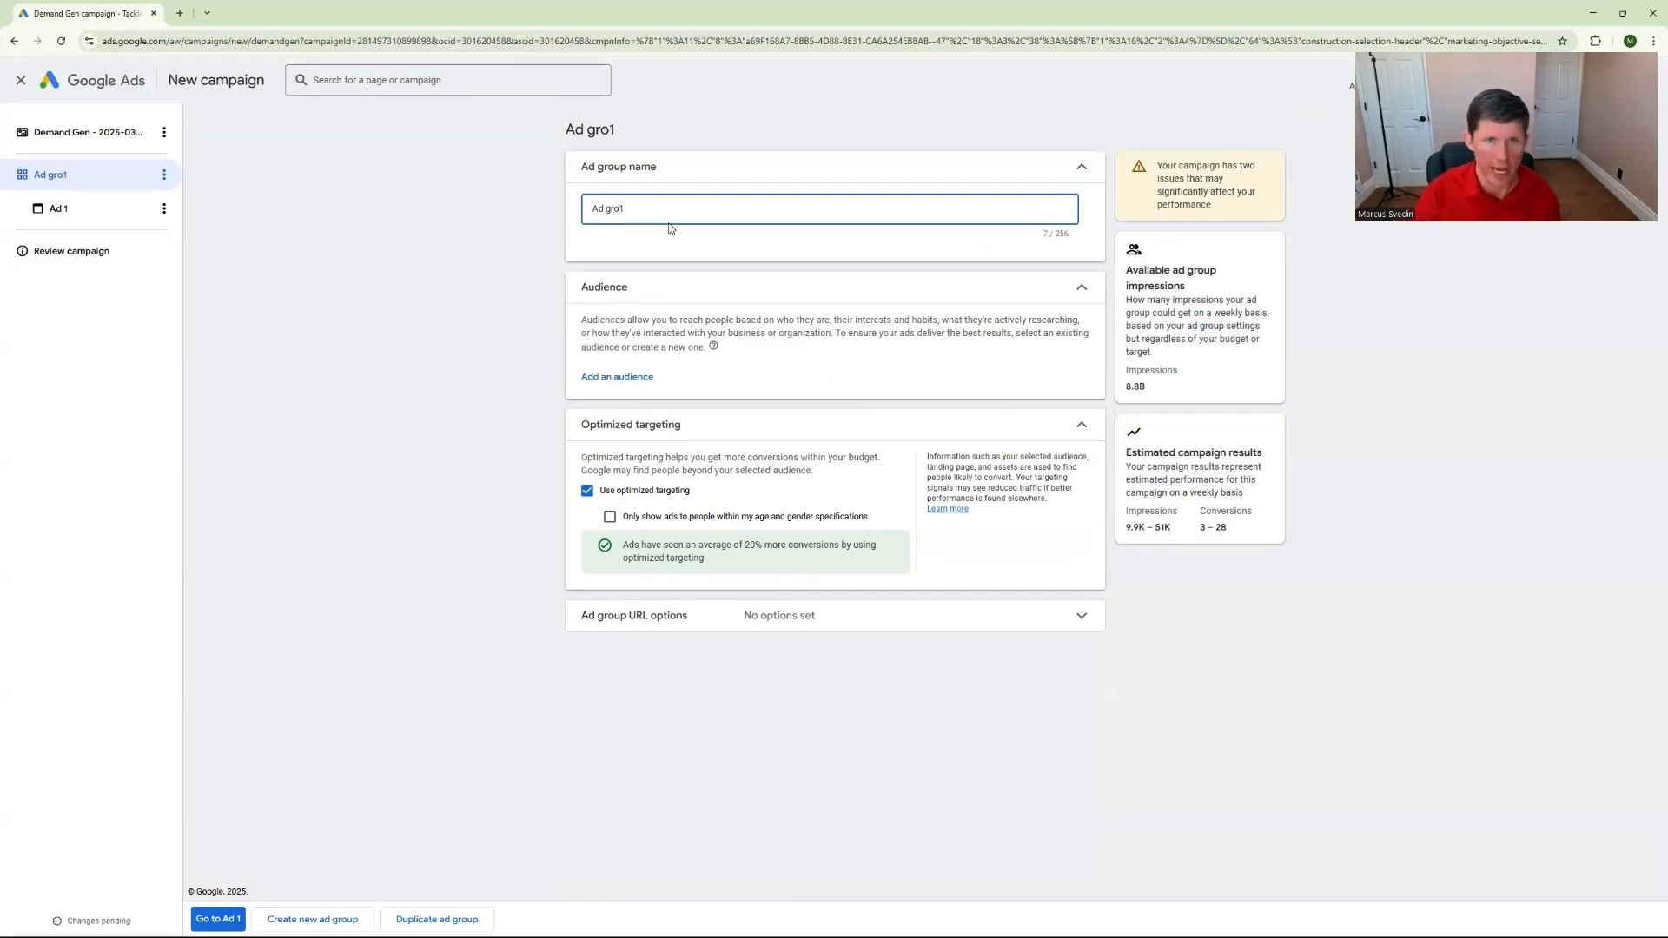
{"action": "key", "text": "BackSpace"}
{"action": "key", "text": "BackSpace"}
{"action": "key", "text": "BackSpace"}
{"action": "type", "text": "udience - demographic"}
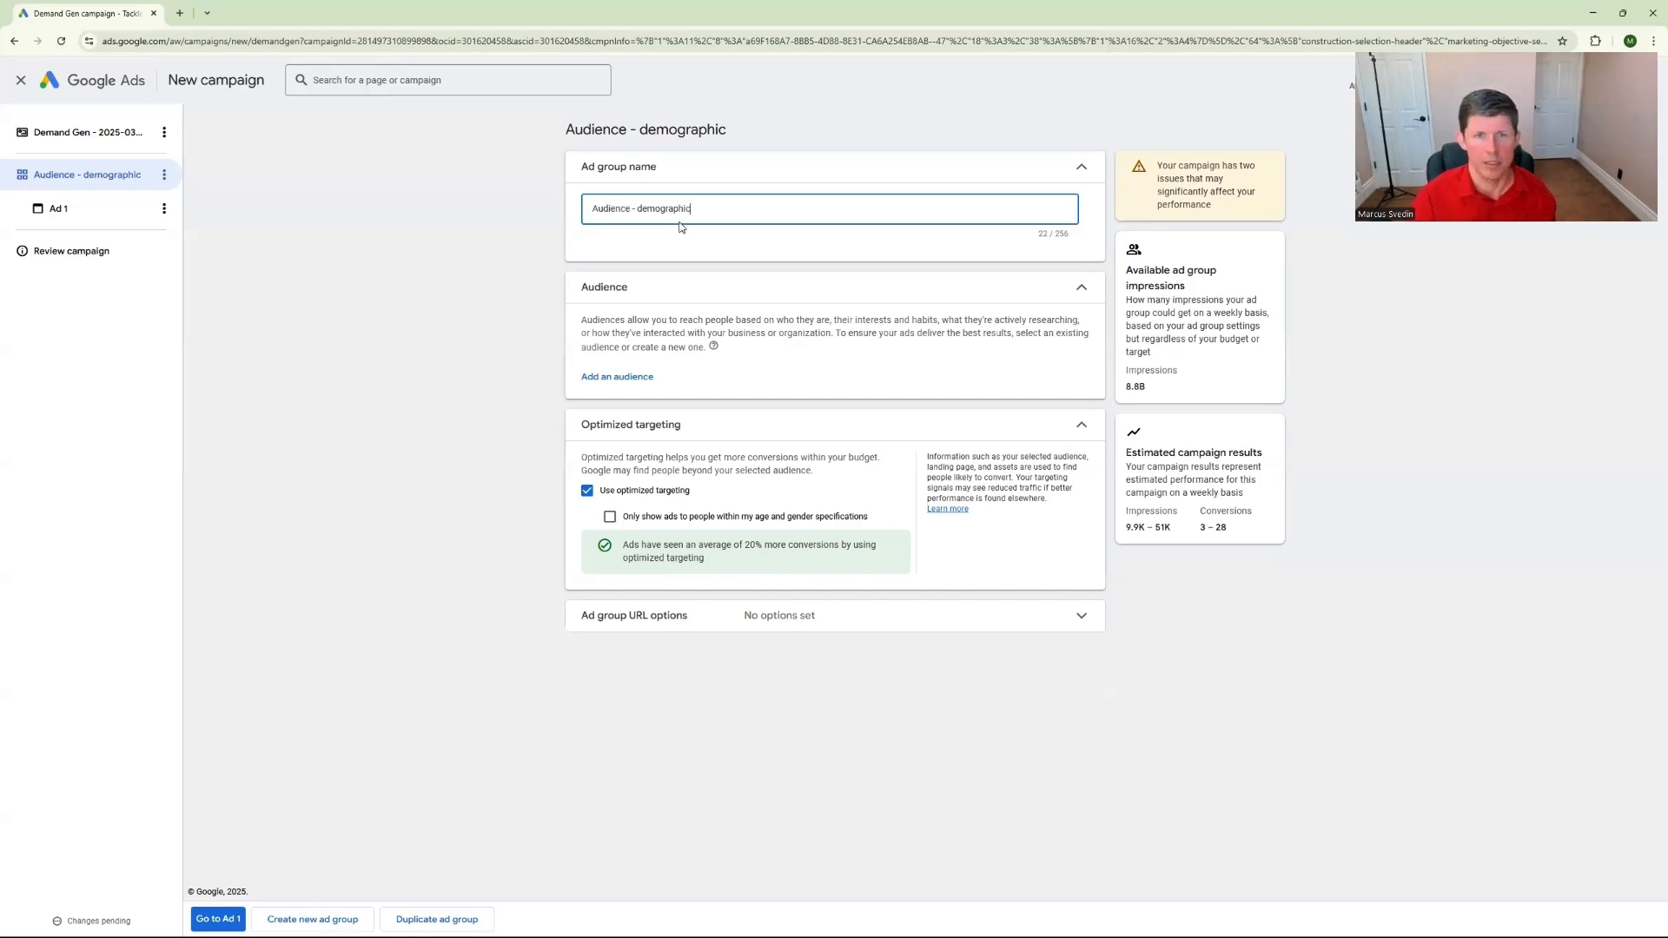
Start a new audience for the ad group and name it "Example Audience"
{"action": "left_click", "coordinate": [619, 376]}
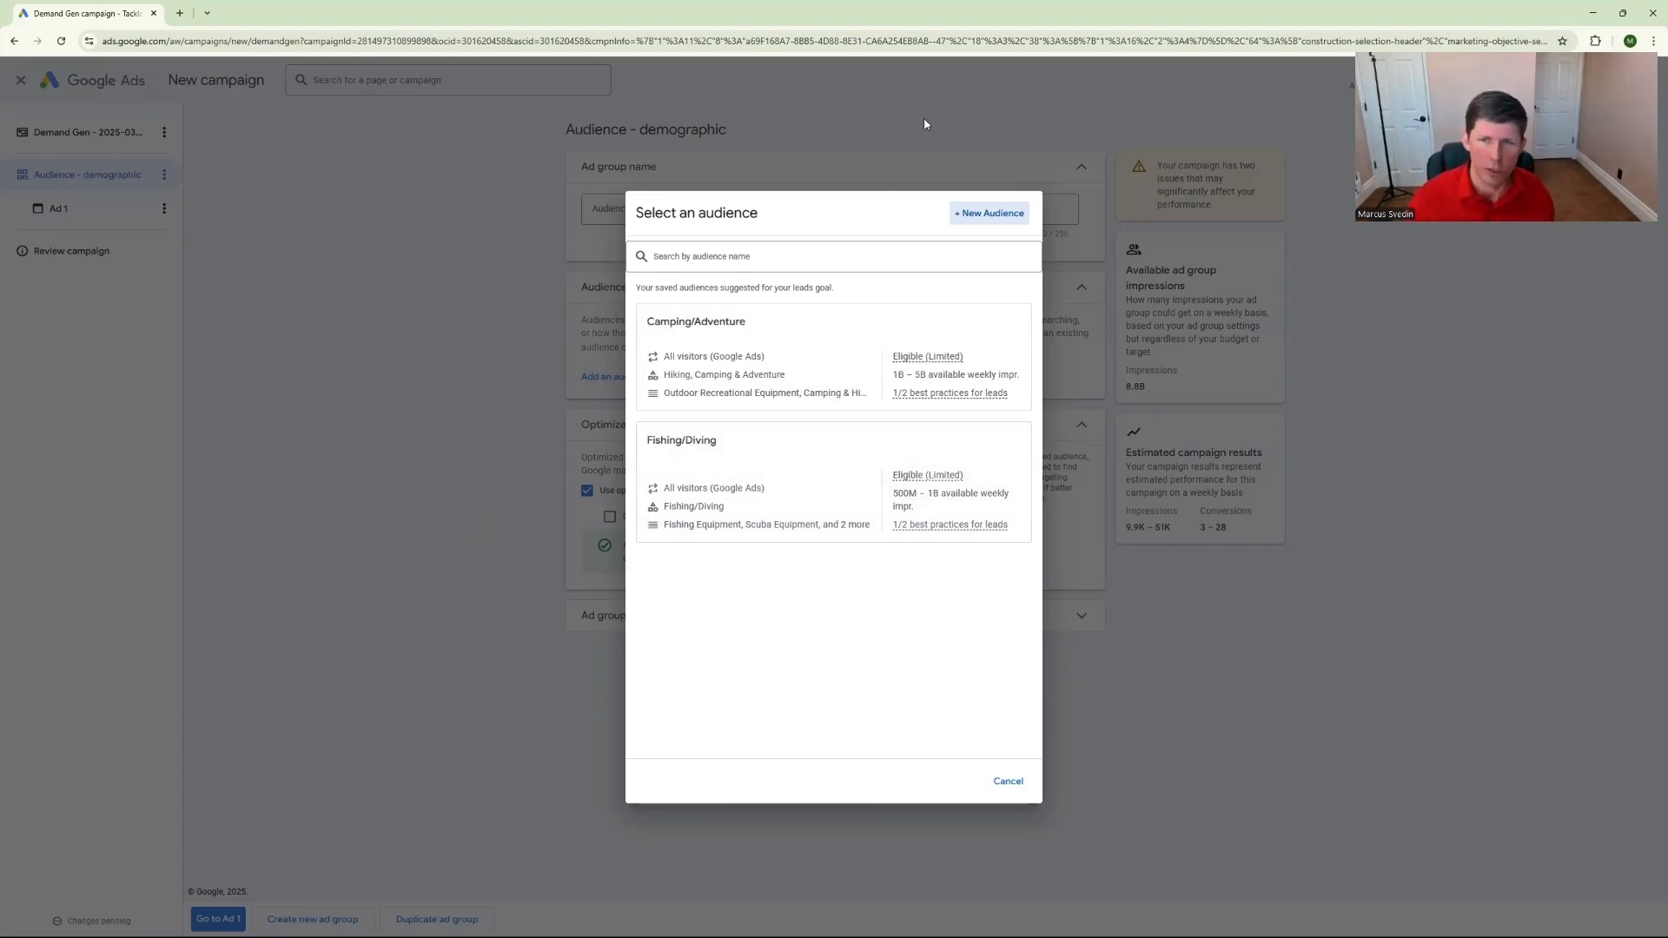
{"action": "left_click", "coordinate": [990, 213]}
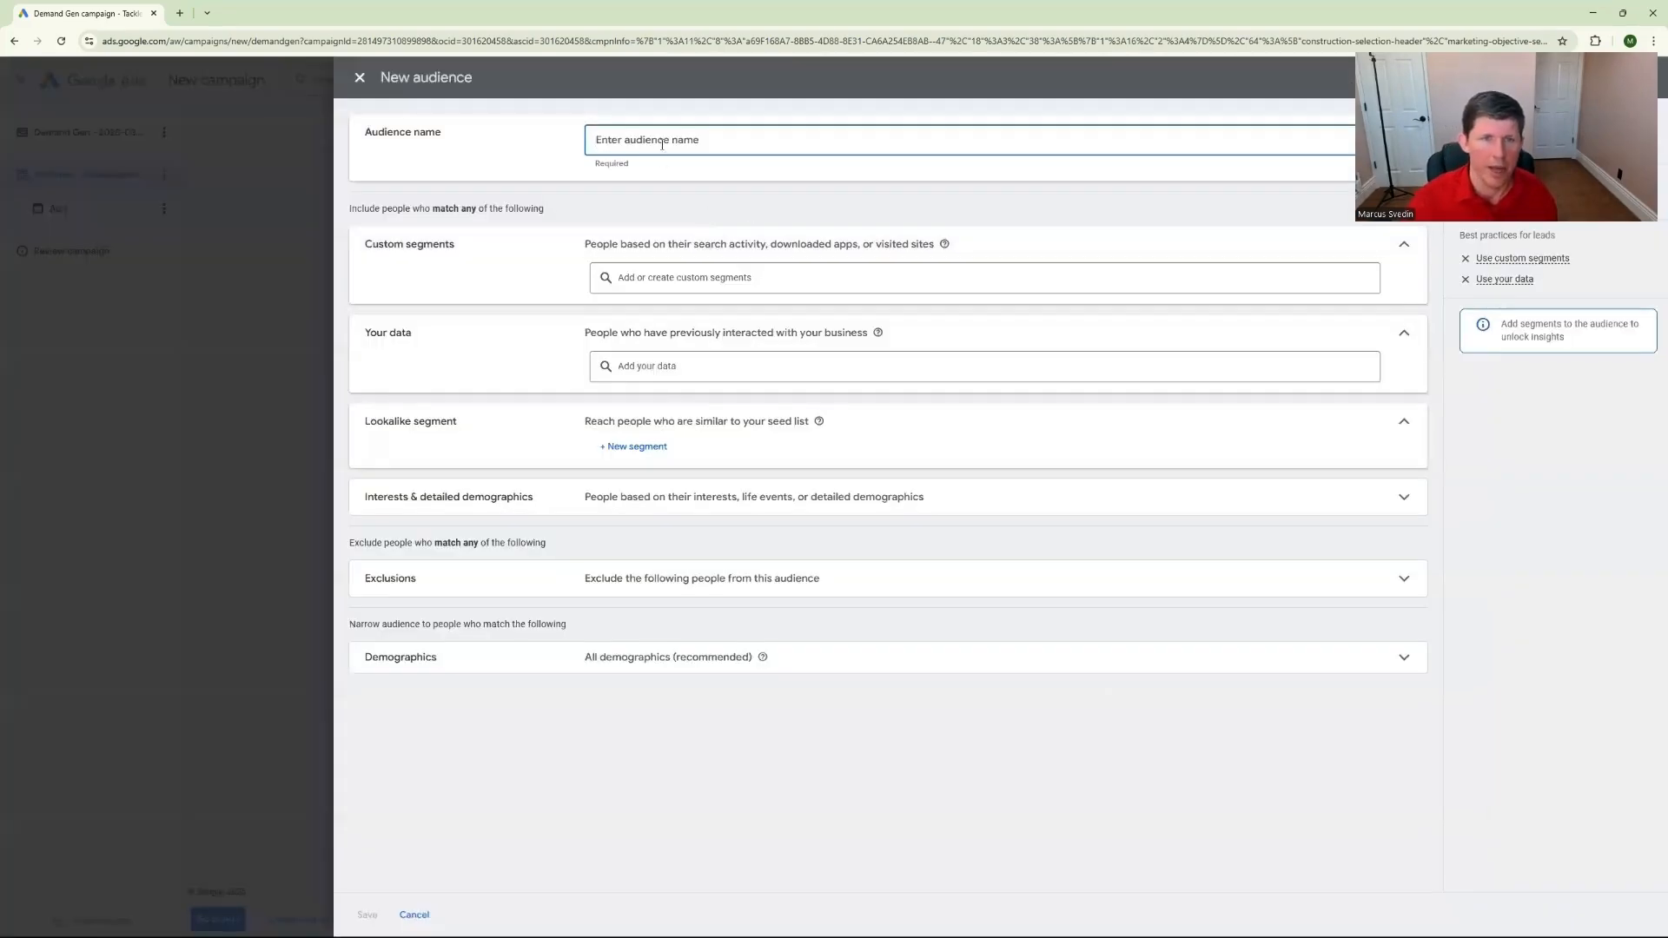
{"action": "type", "text": "Example Audience"}
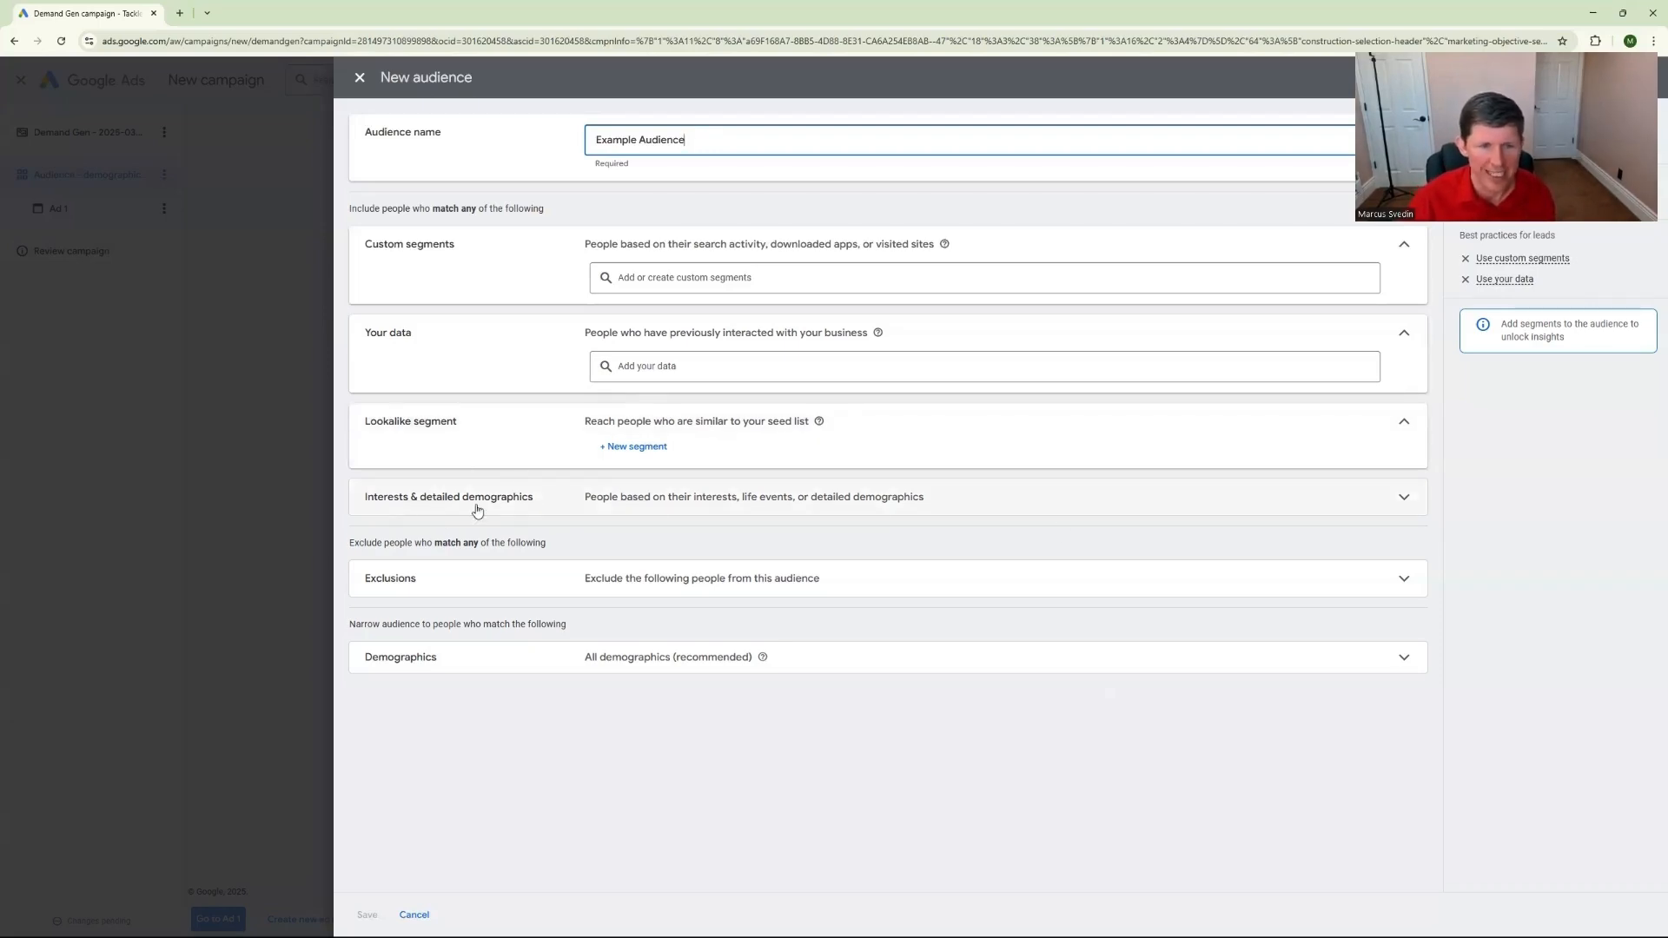
Examine the in-market, life events, detailed demographics and affinity categories available under the audience's interests and detailed demographics
{"action": "left_click", "coordinate": [1403, 511]}
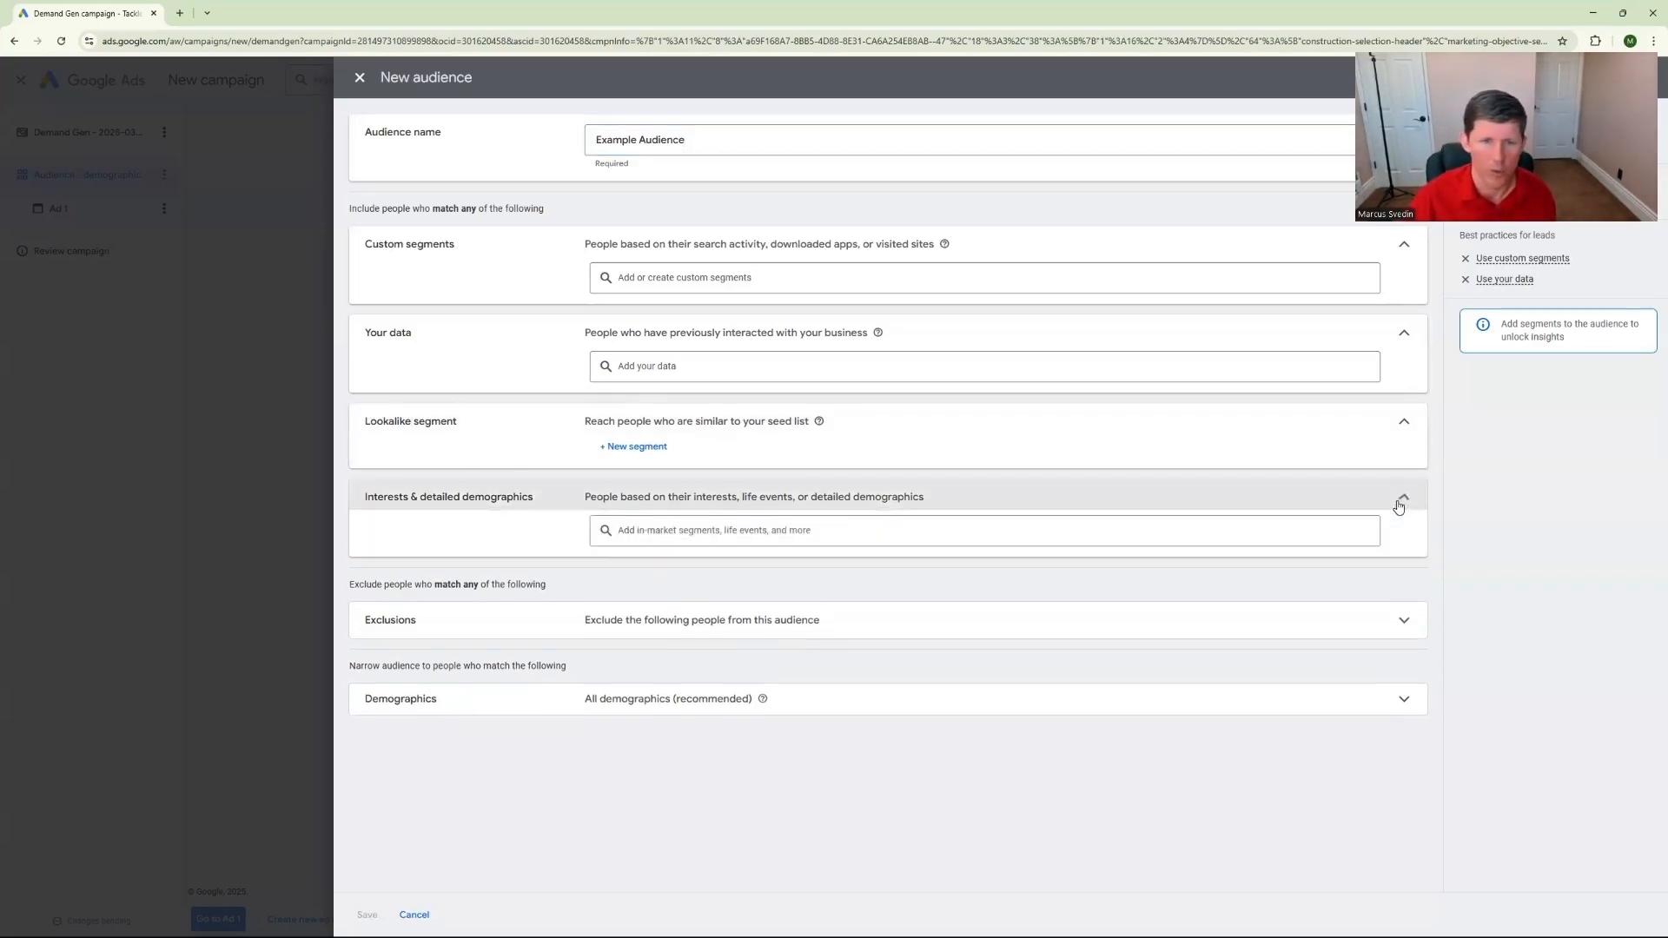
{"action": "left_click", "coordinate": [1017, 532]}
{"action": "left_click", "coordinate": [685, 524]}
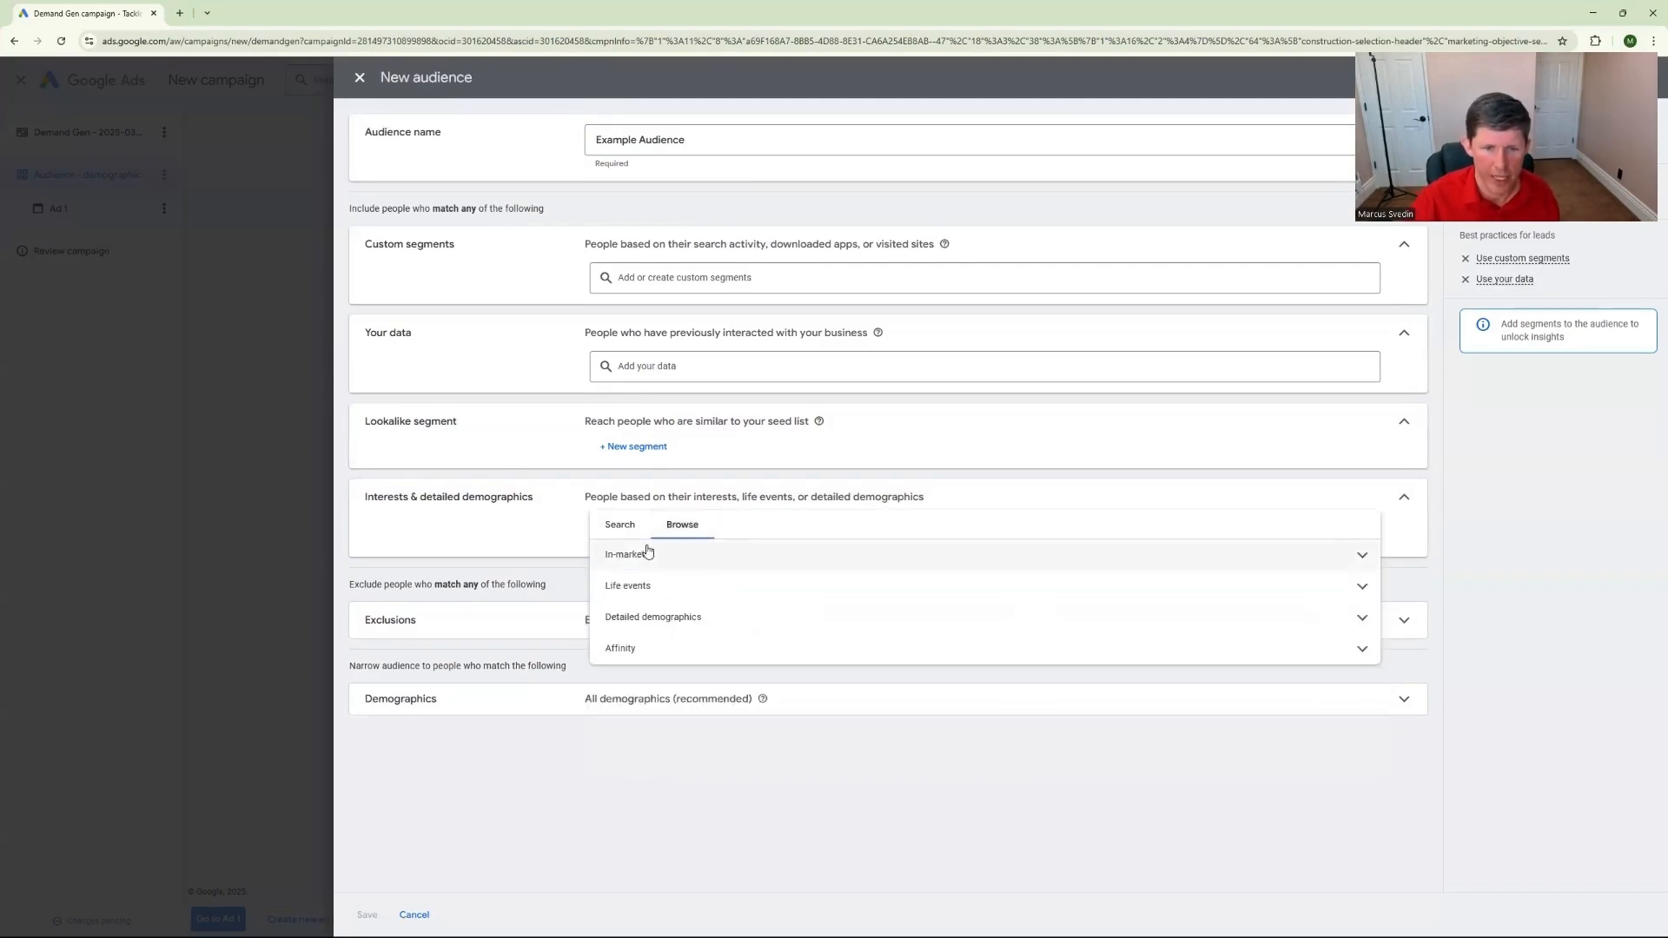
{"action": "left_click", "coordinate": [1362, 556]}
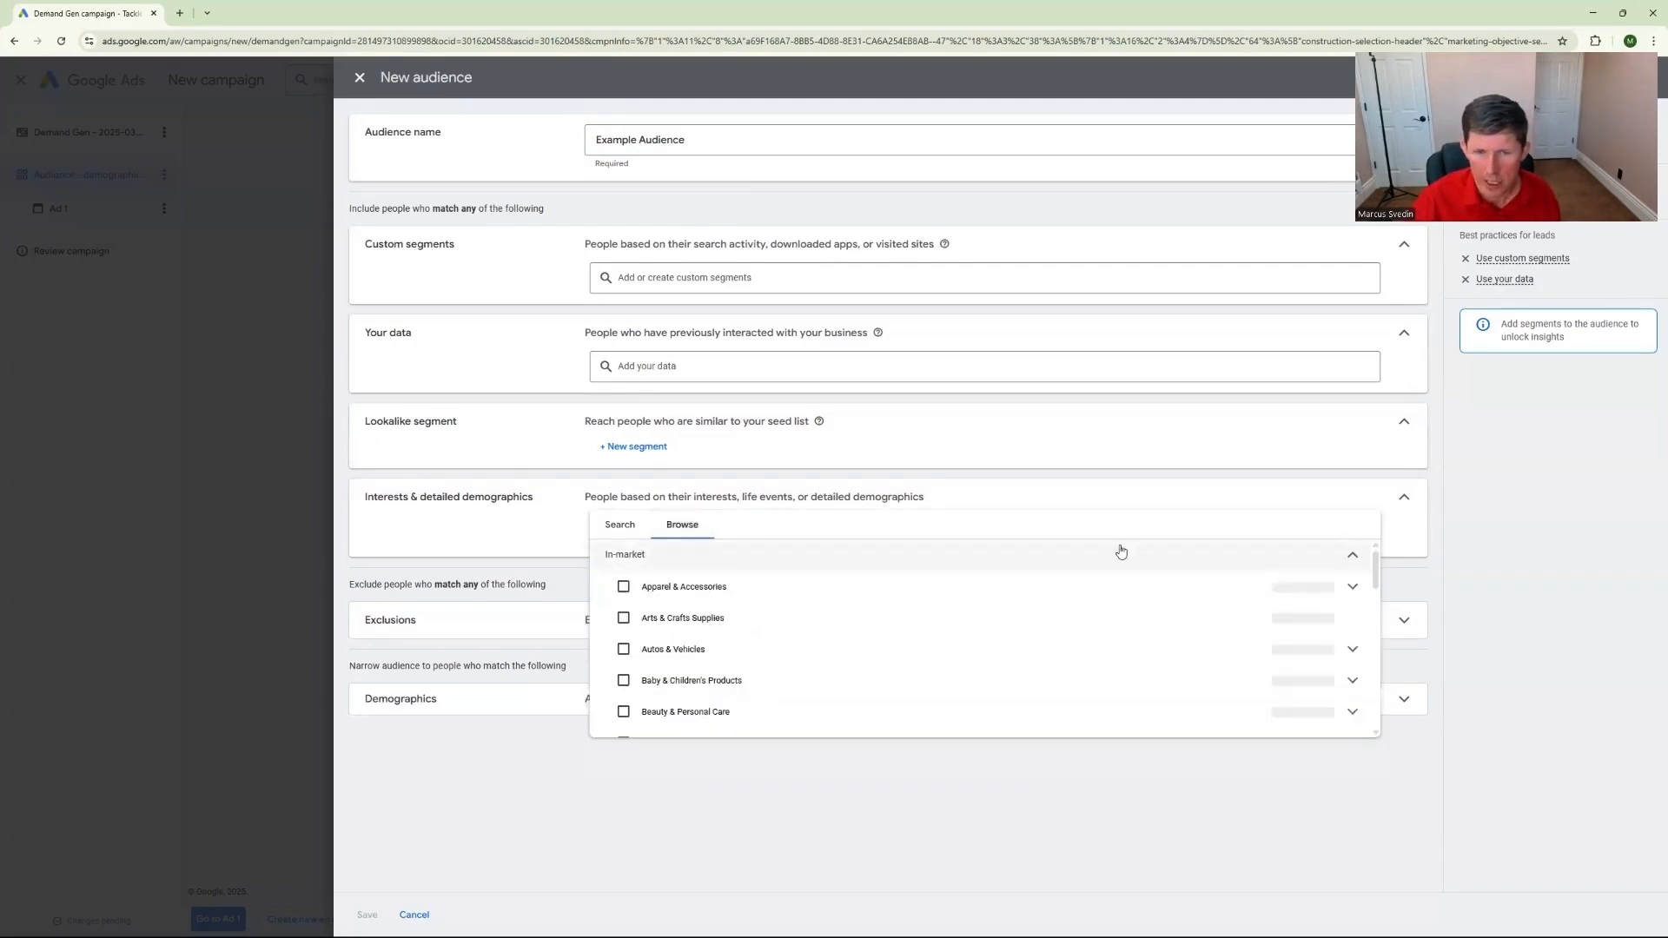
{"action": "left_click", "coordinate": [1345, 564]}
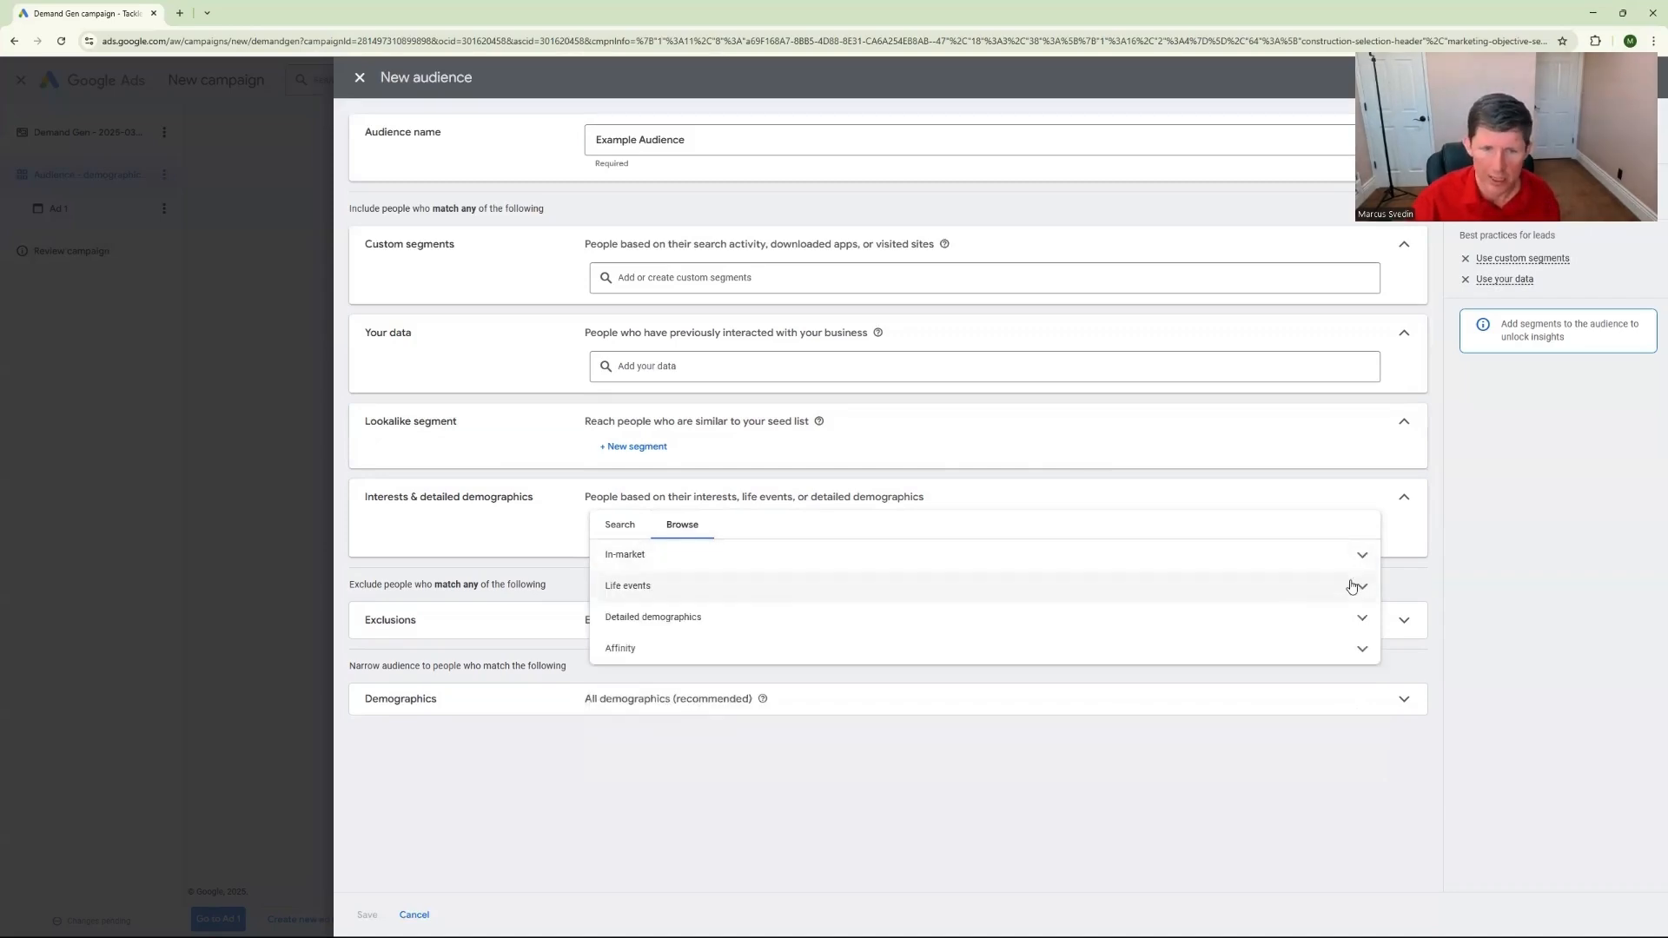
{"action": "left_click", "coordinate": [1361, 587]}
{"action": "left_click", "coordinate": [1356, 592]}
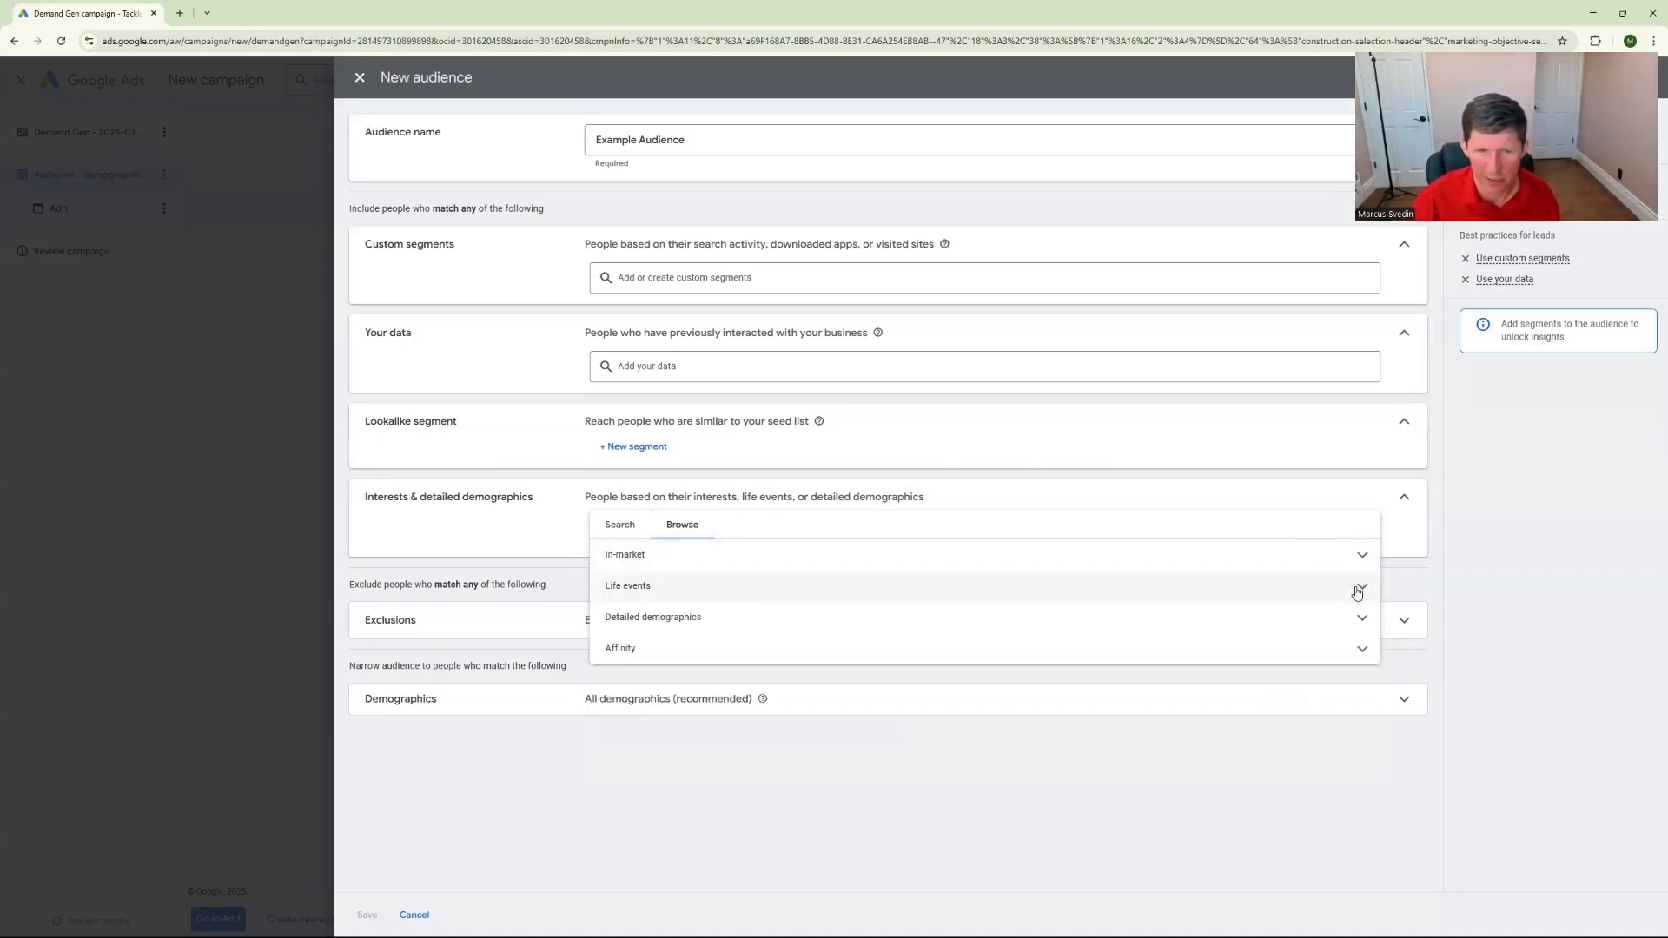
{"action": "left_click", "coordinate": [1350, 613]}
{"action": "scroll", "coordinate": [1165, 641], "scroll_direction": "down", "scroll_amount": 1}
{"action": "scroll", "coordinate": [1064, 648], "scroll_direction": "down", "scroll_amount": 1}
{"action": "scroll", "coordinate": [977, 658], "scroll_direction": "up", "scroll_amount": 1}
{"action": "scroll", "coordinate": [975, 626], "scroll_direction": "down", "scroll_amount": 1}
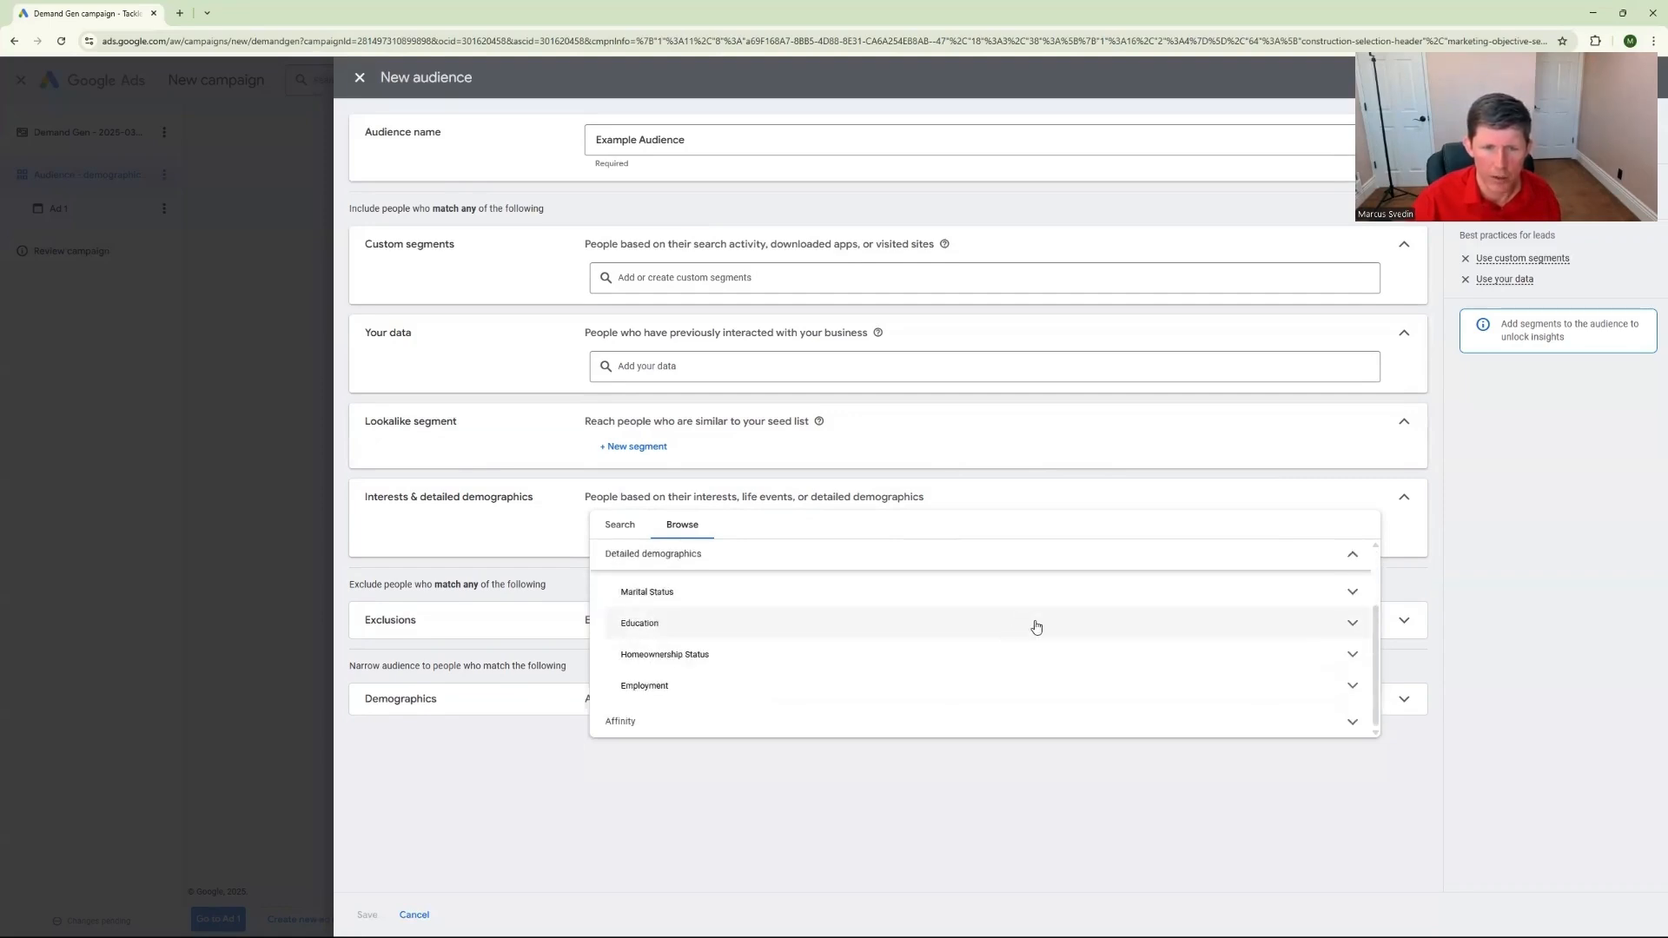
{"action": "left_click", "coordinate": [1352, 655]}
{"action": "left_click", "coordinate": [1352, 655]}
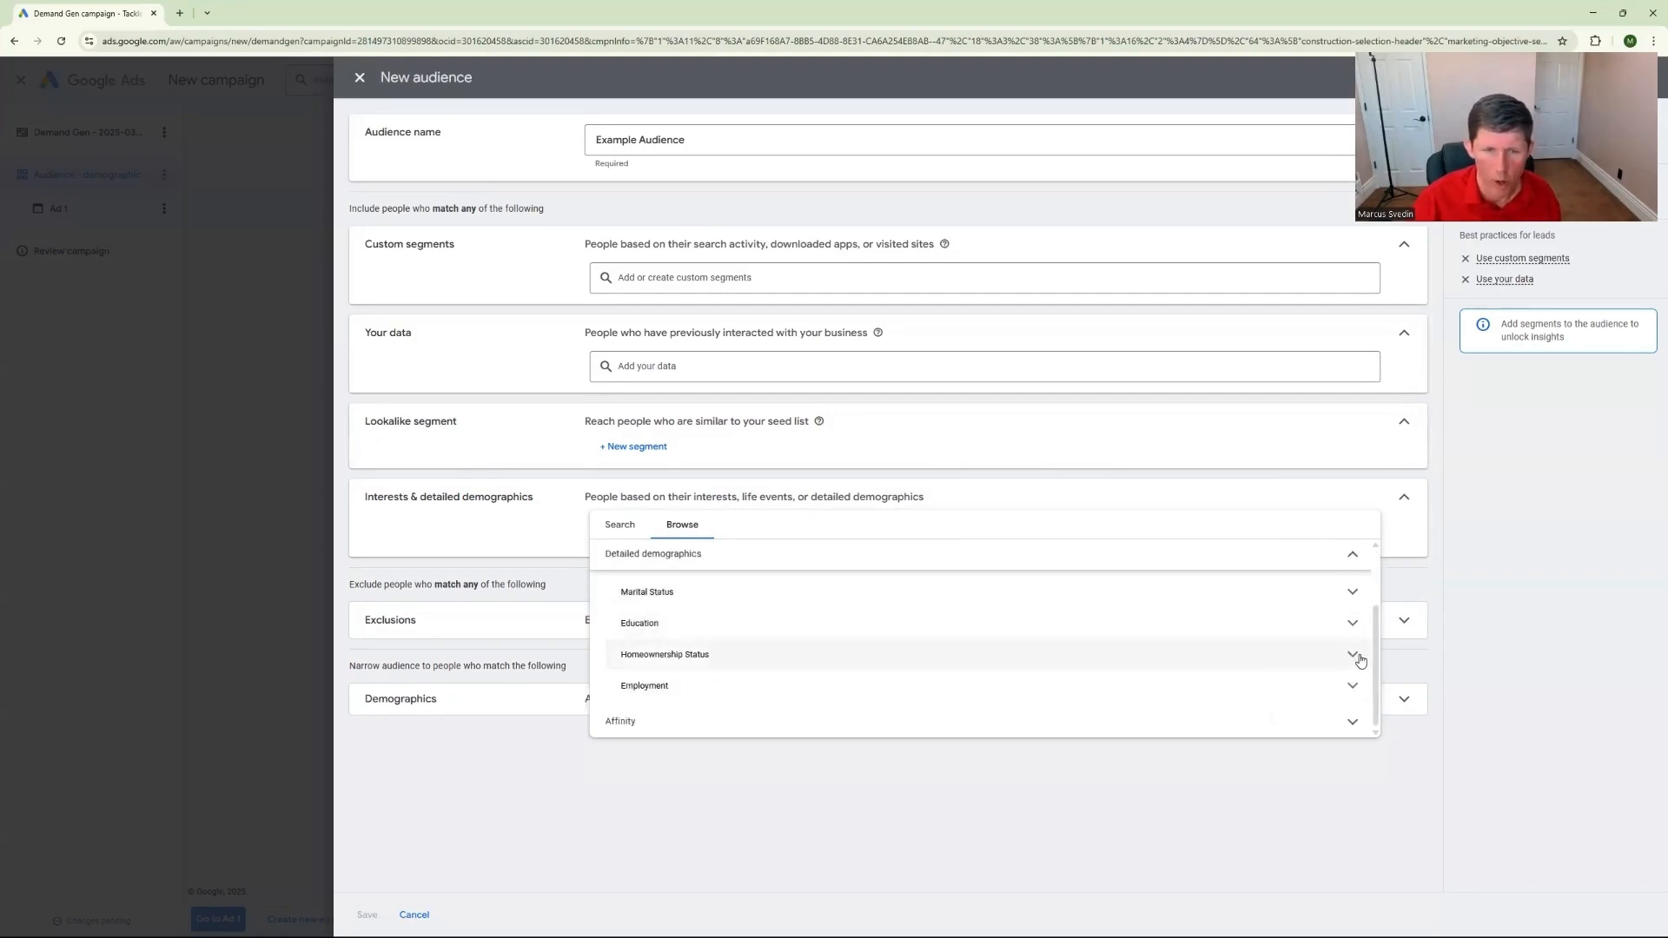
{"action": "scroll", "coordinate": [1358, 658], "scroll_direction": "up", "scroll_amount": 1}
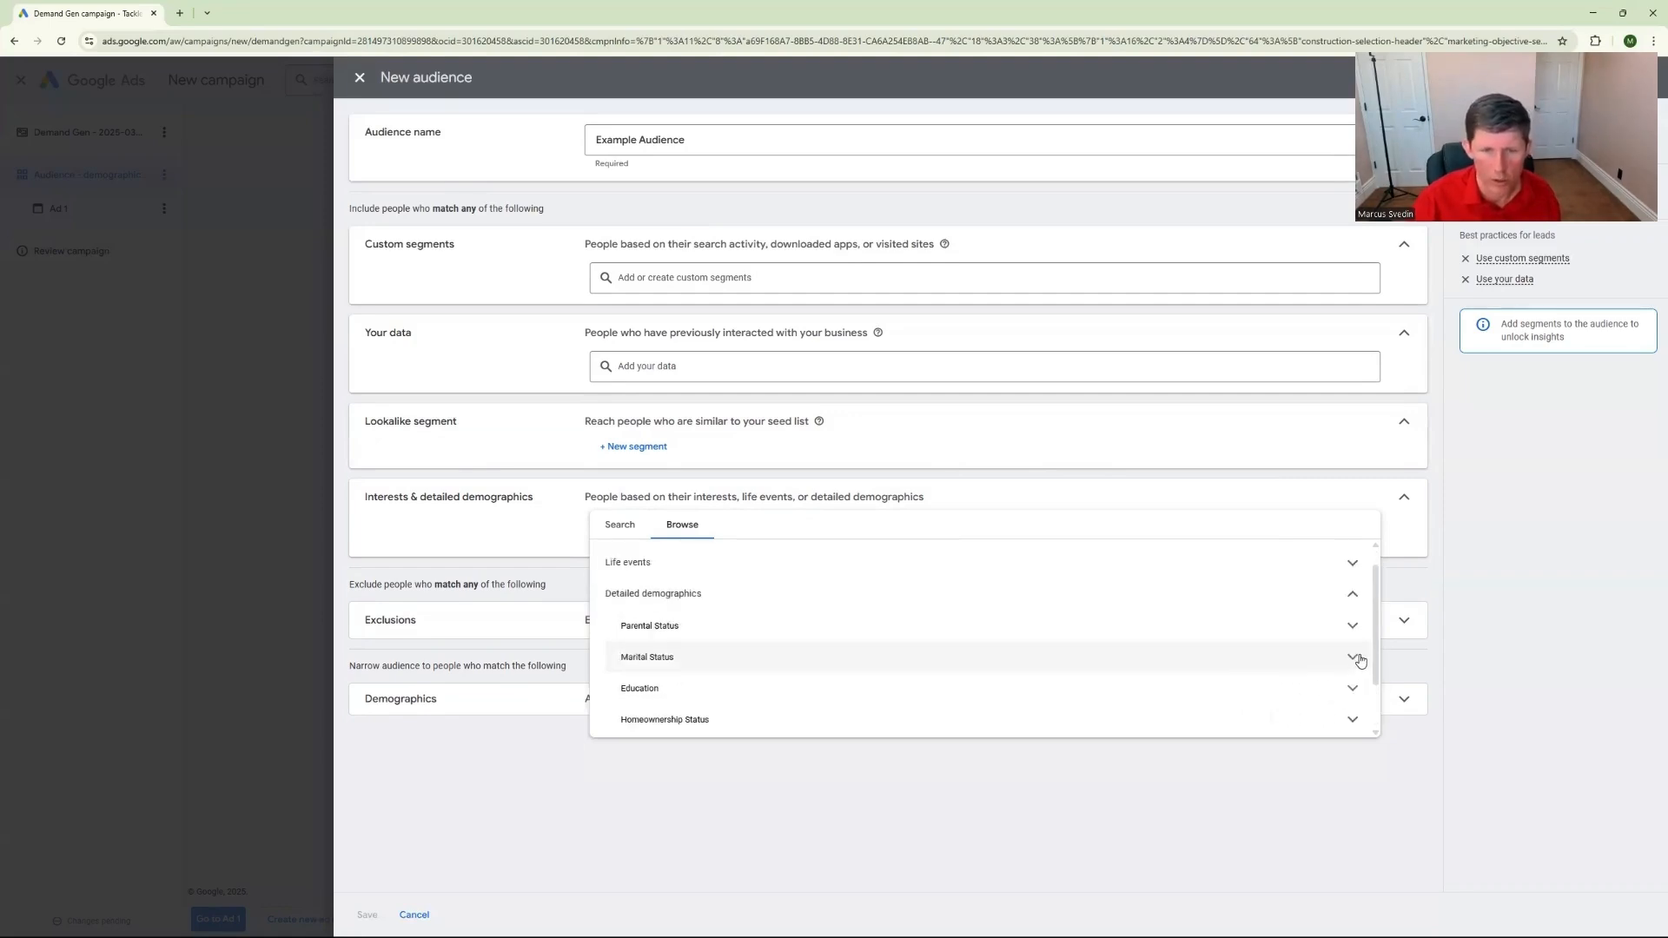
{"action": "left_click", "coordinate": [1352, 600]}
{"action": "left_click", "coordinate": [1355, 651]}
{"action": "scroll", "coordinate": [1026, 684], "scroll_direction": "down", "scroll_amount": 2}
{"action": "scroll", "coordinate": [1026, 684], "scroll_direction": "up", "scroll_amount": 3}
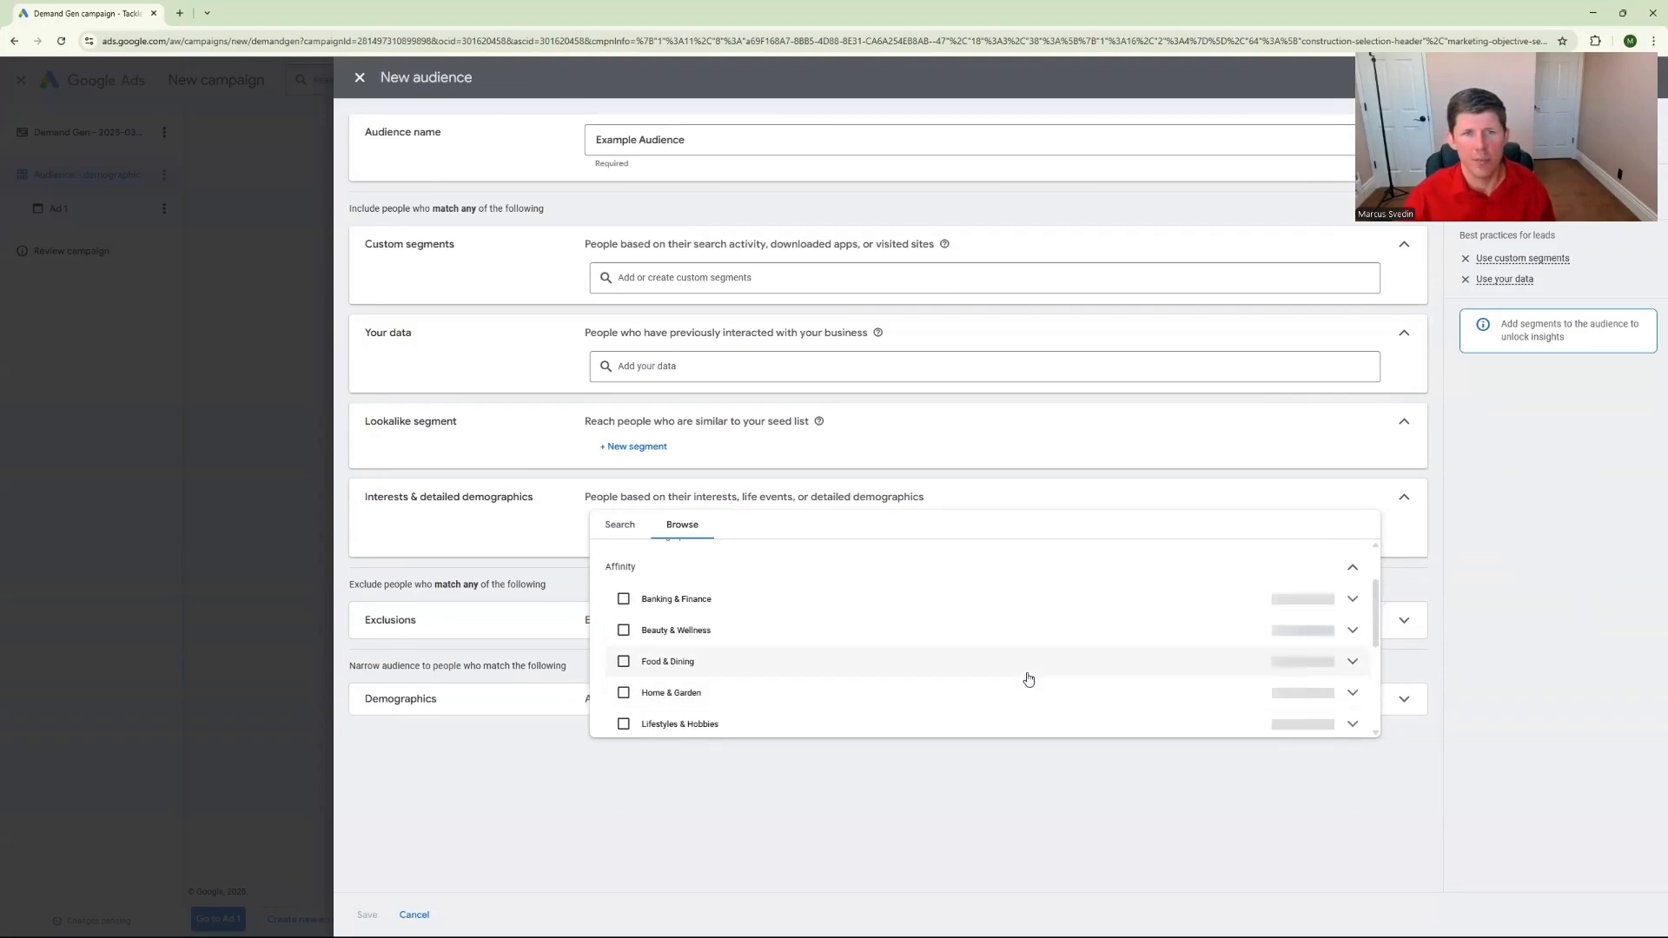
{"action": "left_click", "coordinate": [1404, 498]}
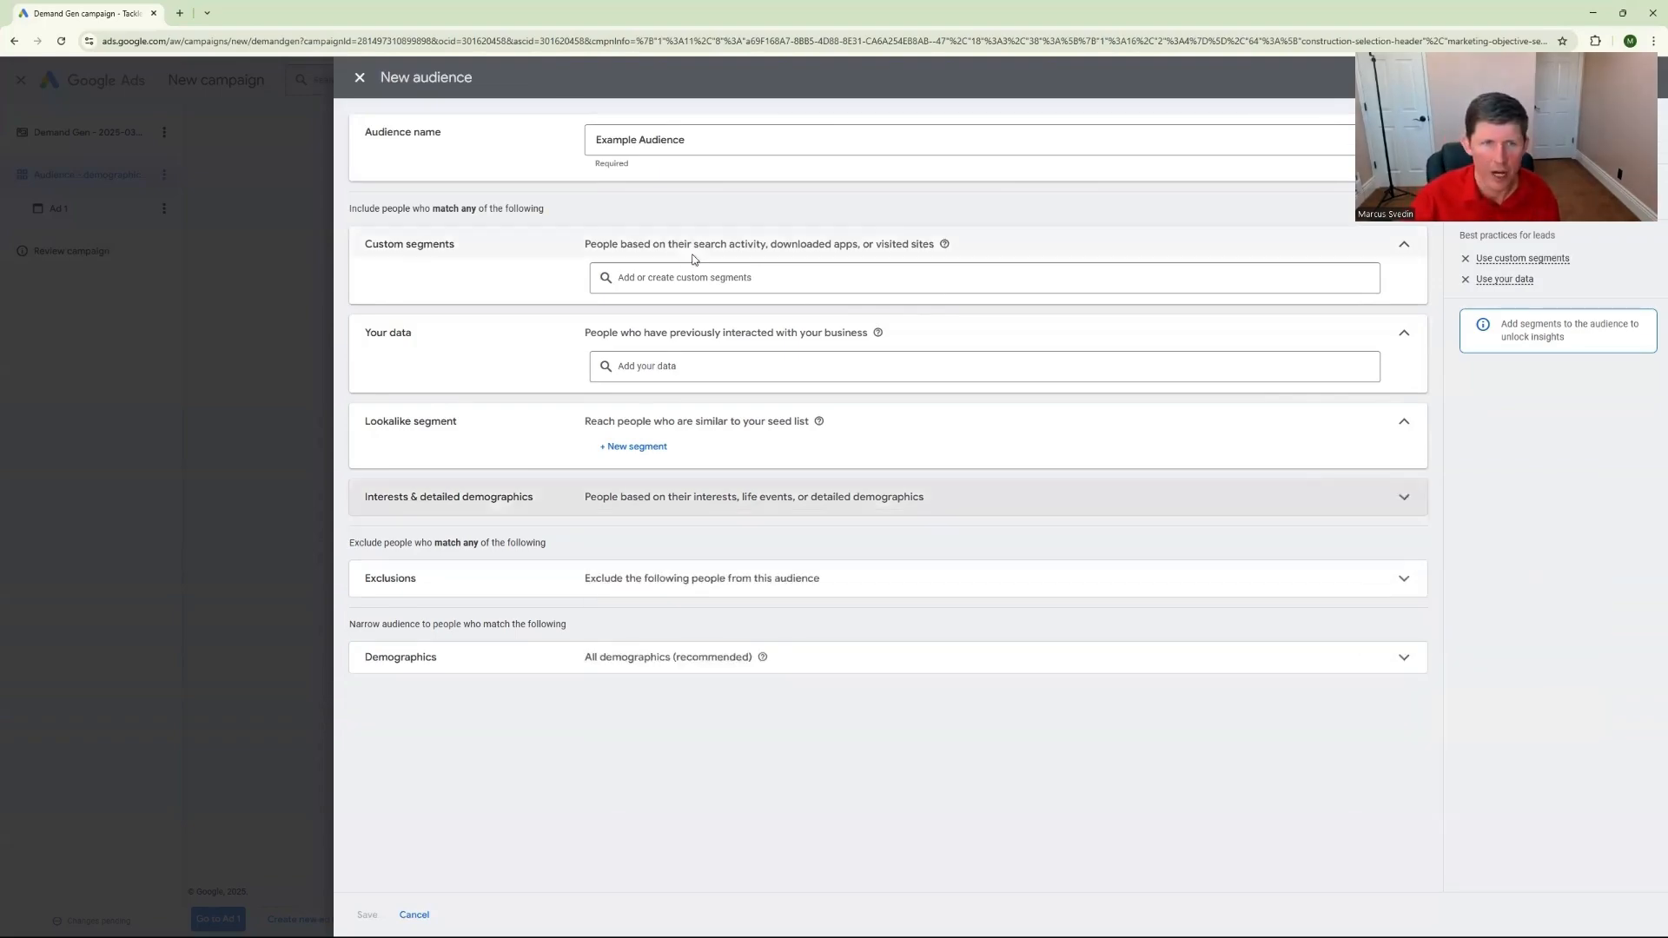
{"action": "left_click", "coordinate": [689, 277]}
{"action": "left_click", "coordinate": [690, 273]}
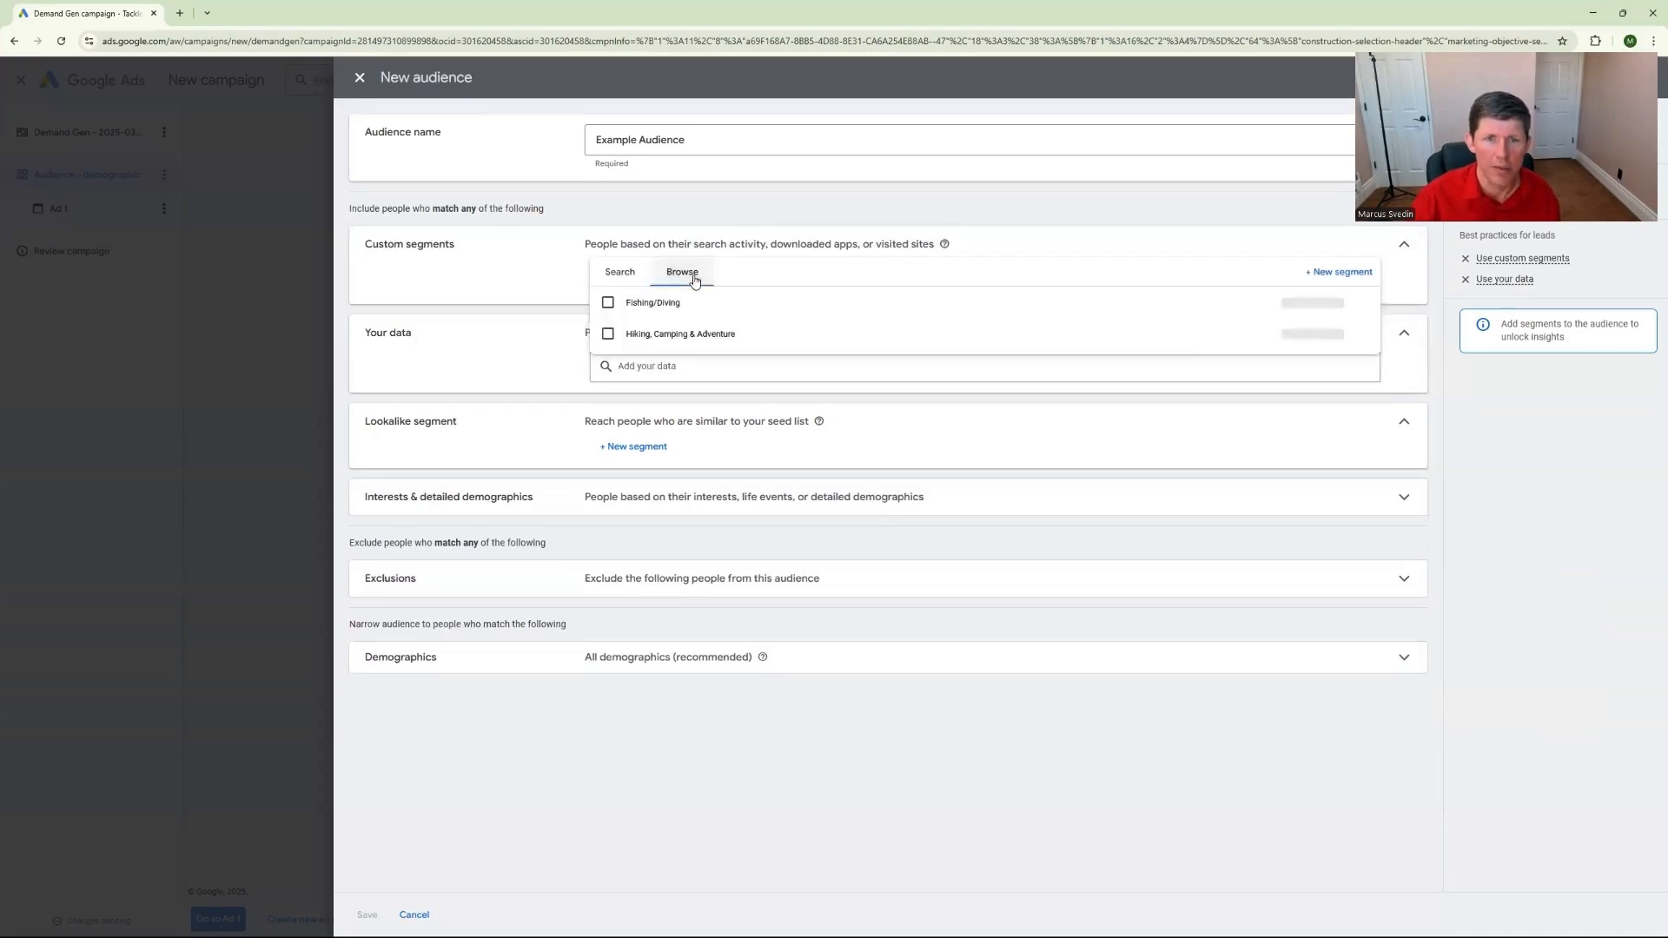
{"action": "left_click", "coordinate": [1333, 273]}
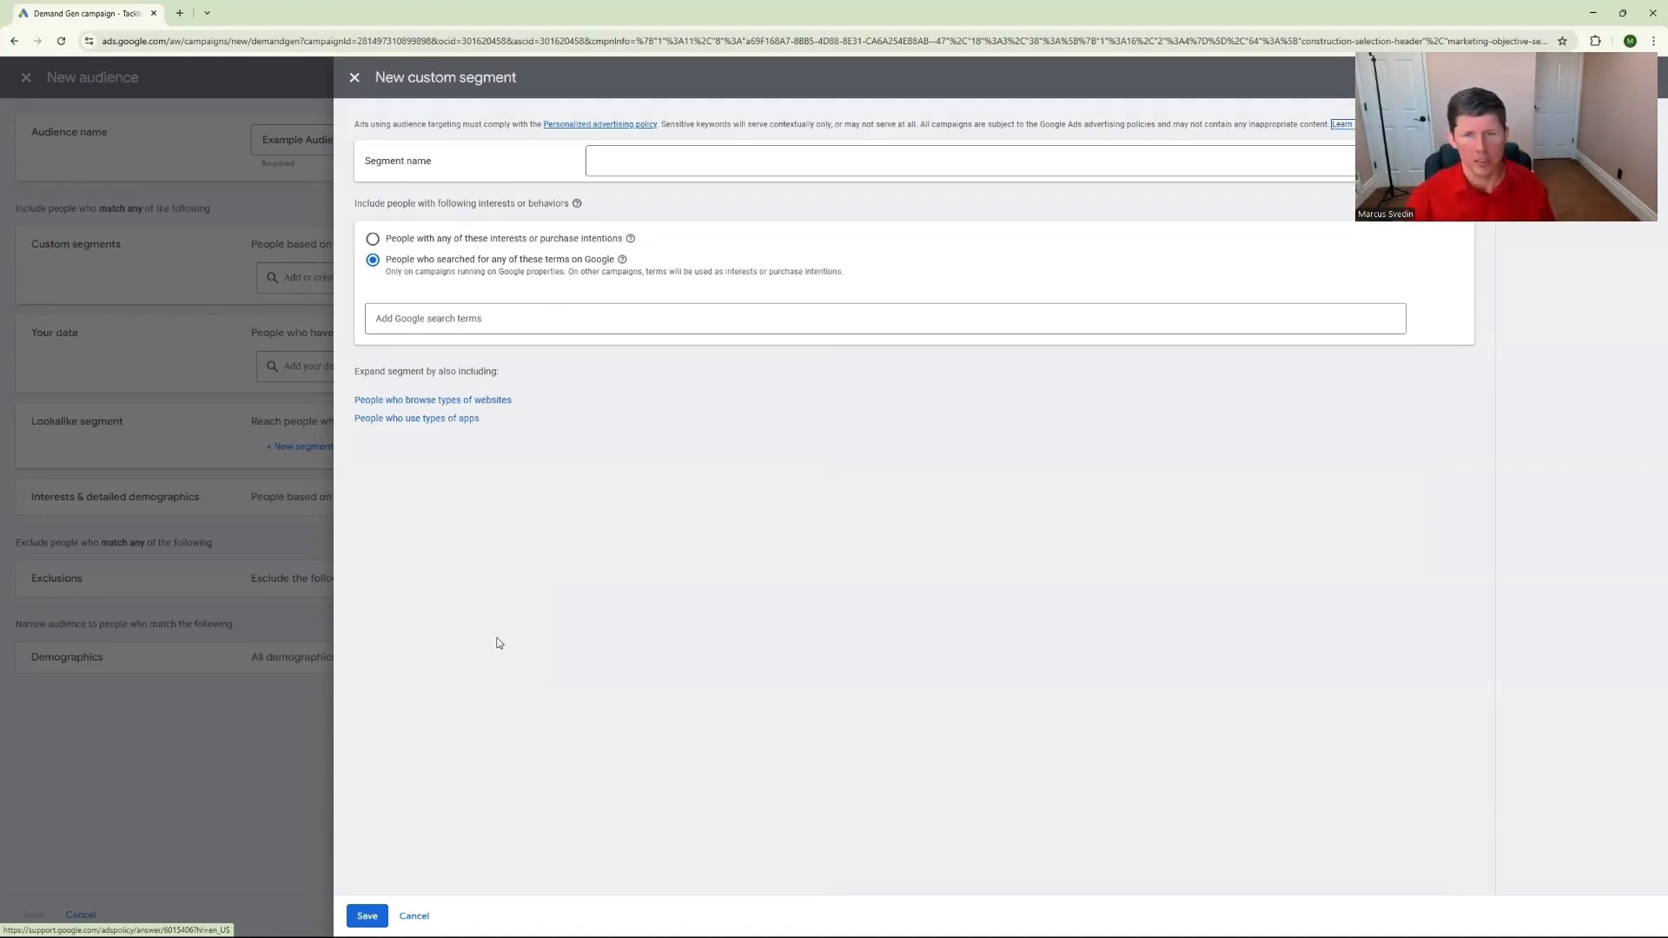
{"action": "left_click", "coordinate": [414, 917]}
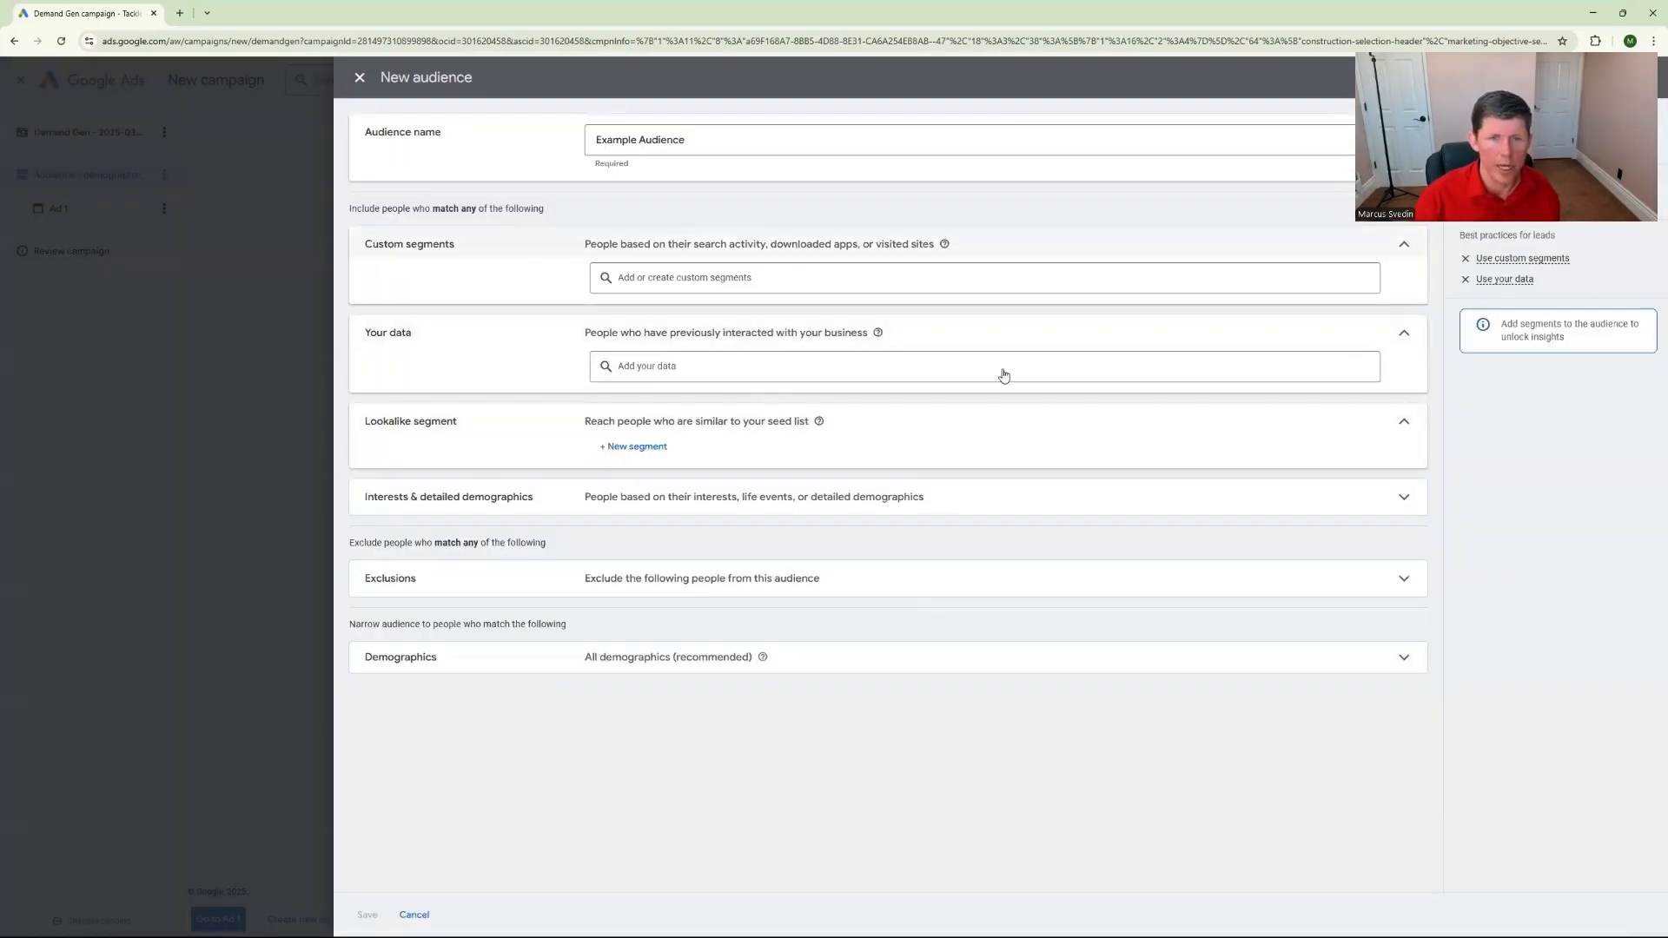
Add the in-market segment Advertising & Marketing Services, found under Business Services, to the audience's interests and detailed demographics
{"action": "left_click", "coordinate": [683, 497]}
{"action": "left_click", "coordinate": [680, 532]}
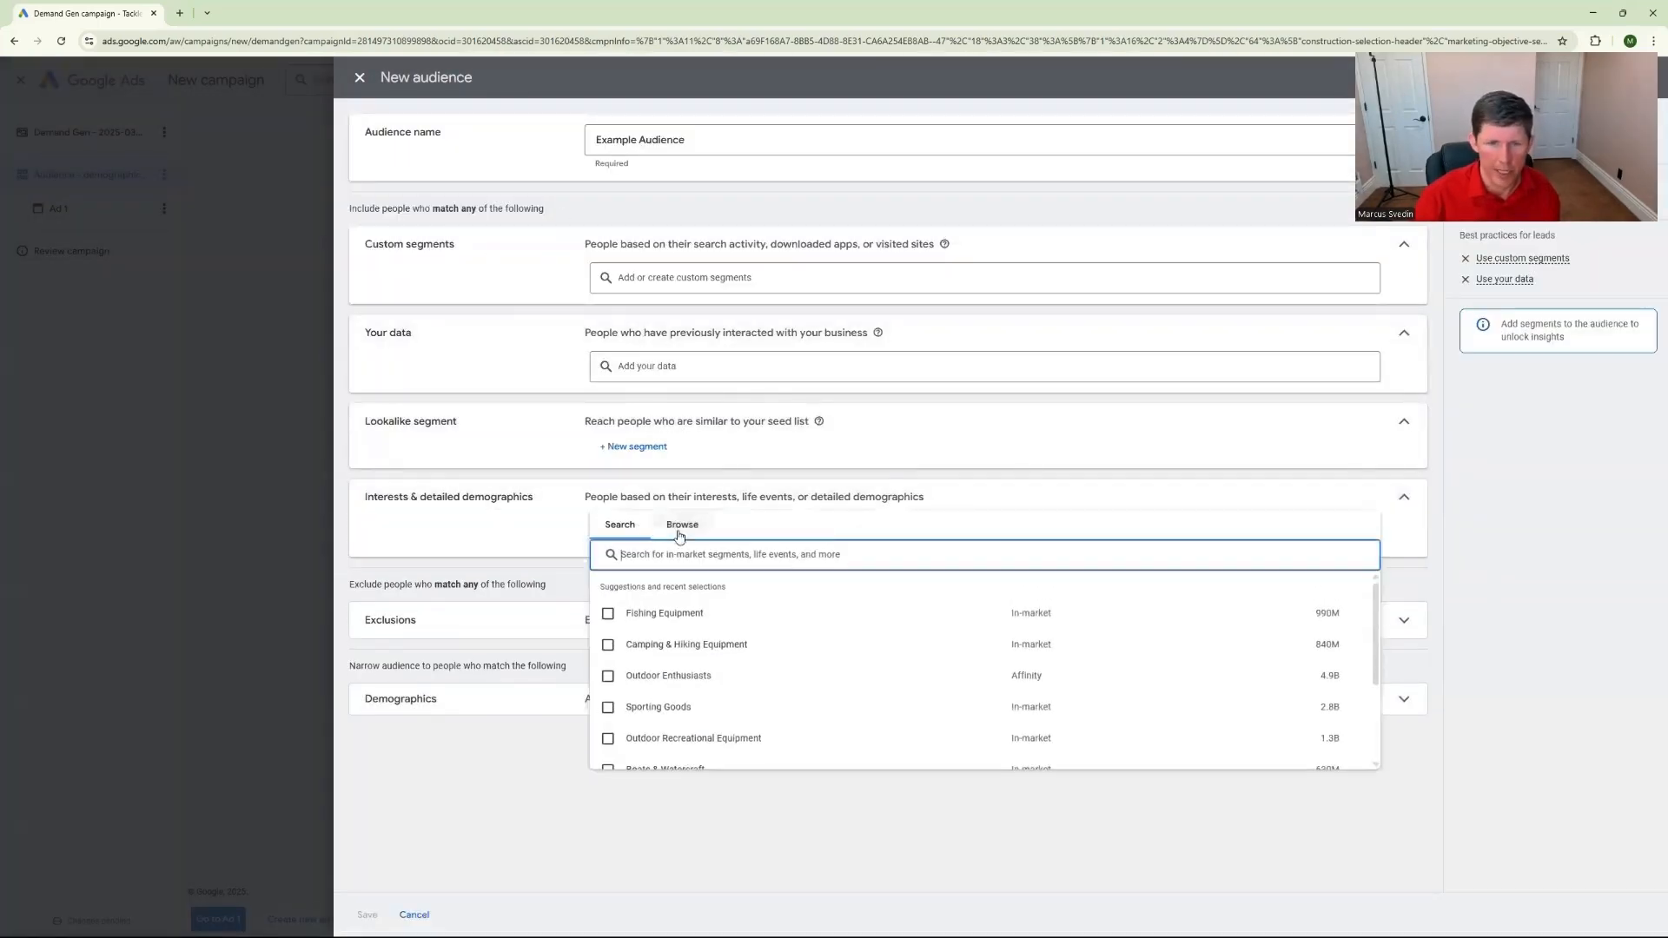
{"action": "left_click", "coordinate": [682, 525]}
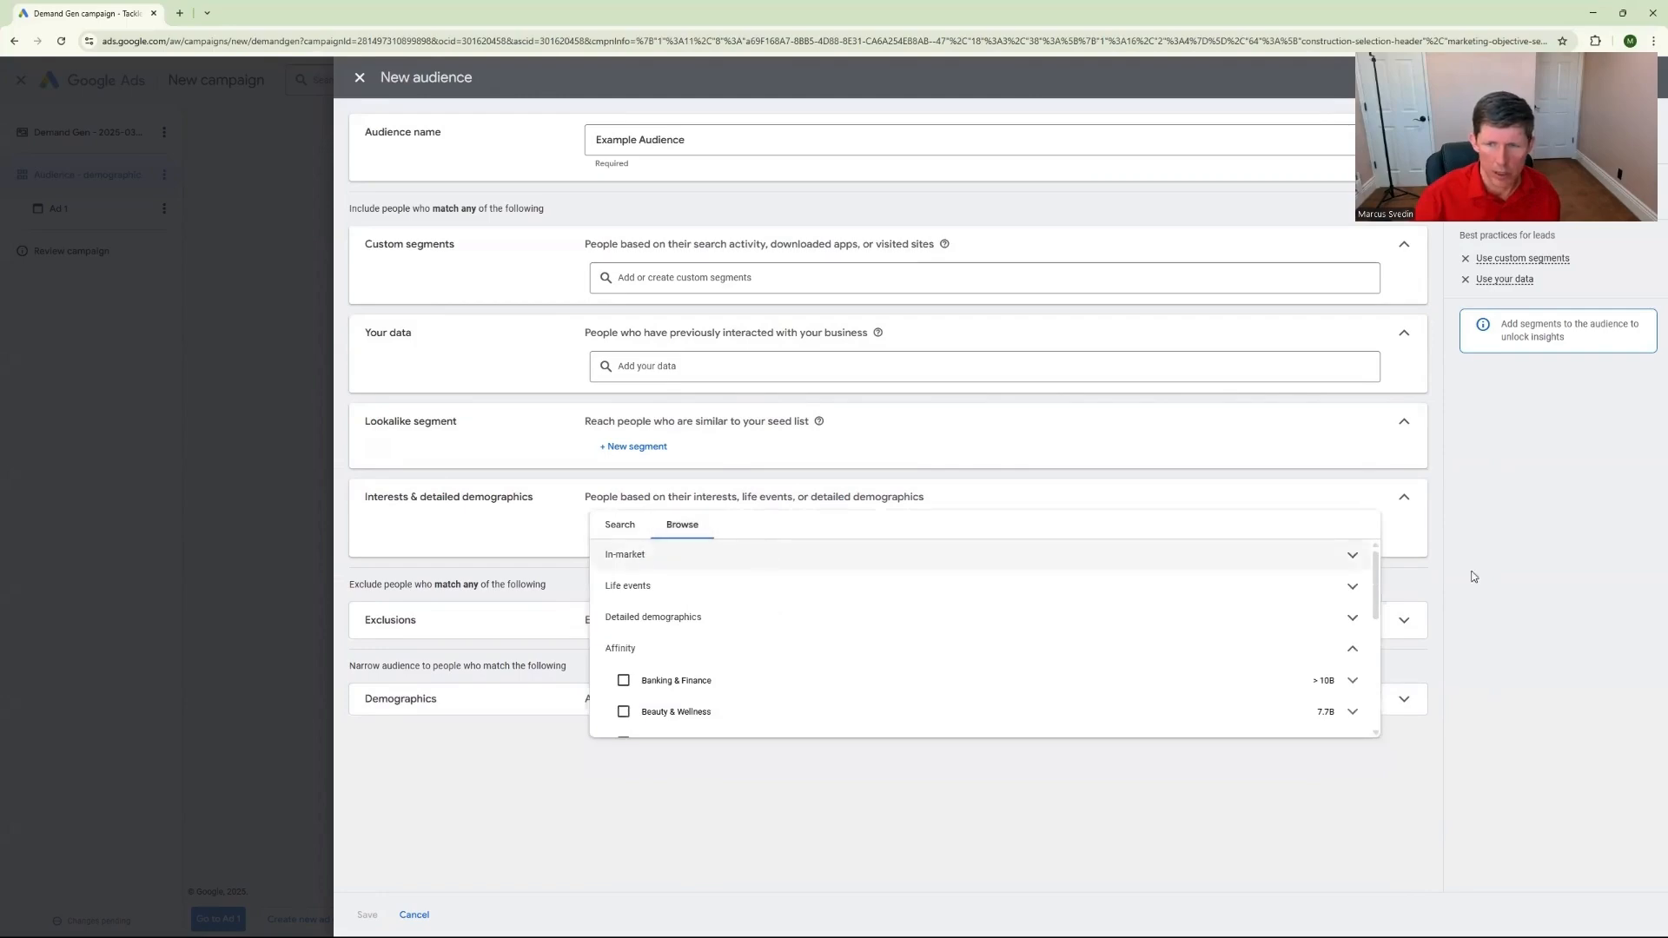
{"action": "left_click", "coordinate": [964, 556]}
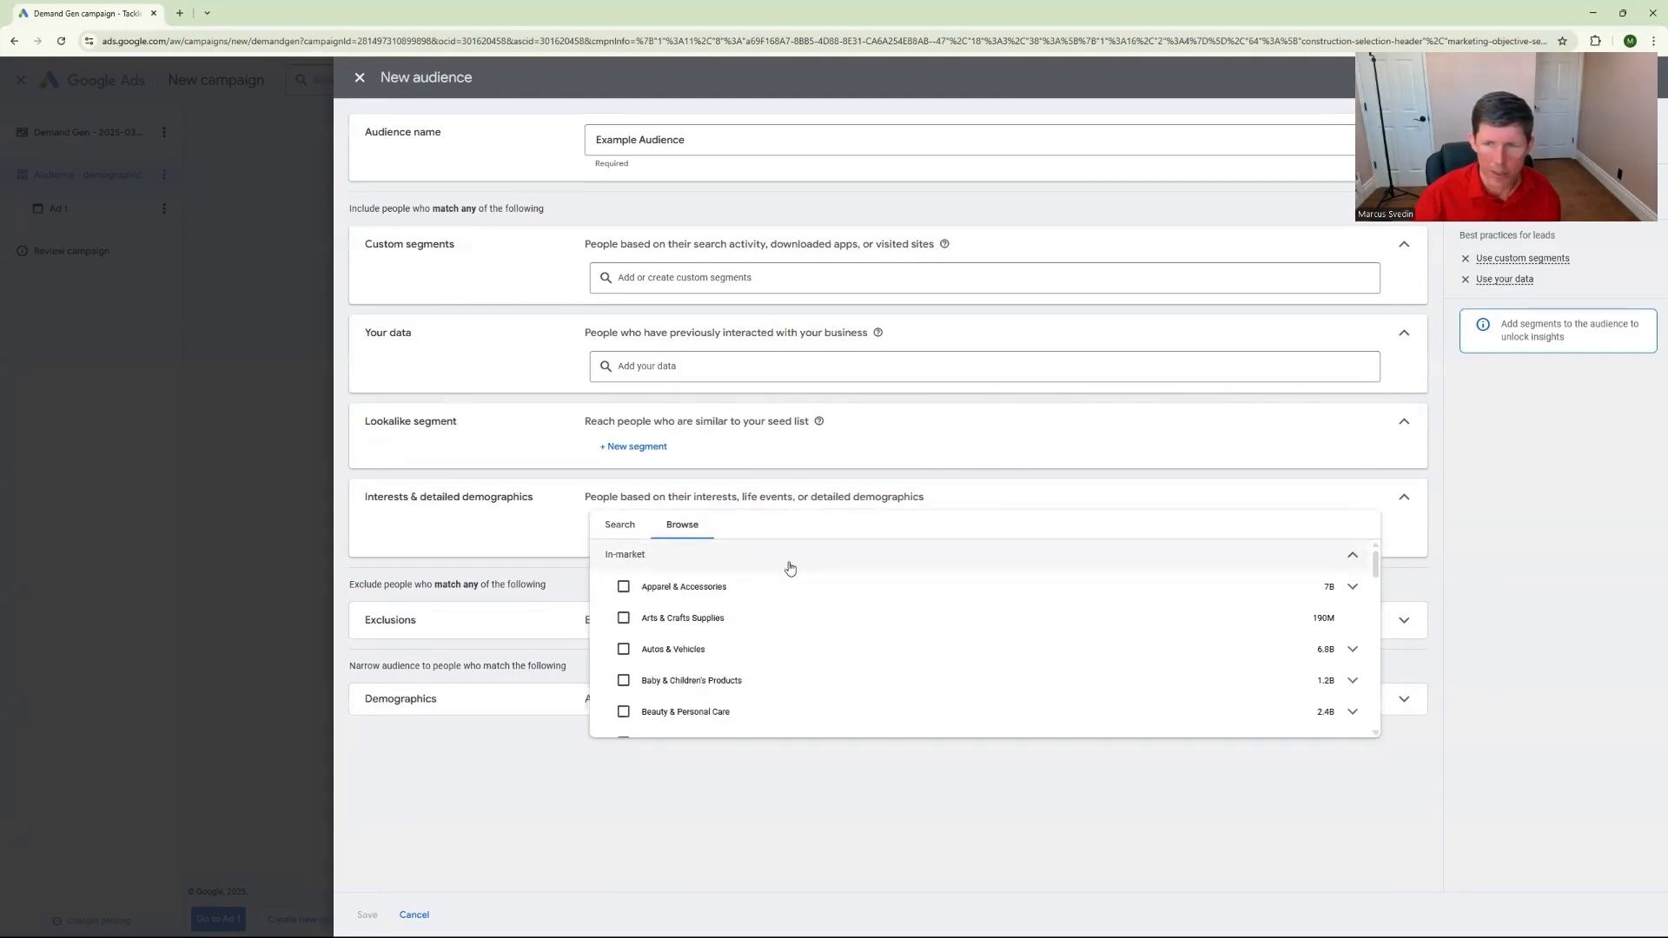
{"action": "scroll", "coordinate": [955, 643], "scroll_direction": "down", "scroll_amount": 2}
{"action": "scroll", "coordinate": [760, 692], "scroll_direction": "up", "scroll_amount": 1}
{"action": "scroll", "coordinate": [756, 679], "scroll_direction": "down", "scroll_amount": 1}
{"action": "scroll", "coordinate": [730, 660], "scroll_direction": "down", "scroll_amount": 4}
{"action": "scroll", "coordinate": [765, 665], "scroll_direction": "up", "scroll_amount": 4}
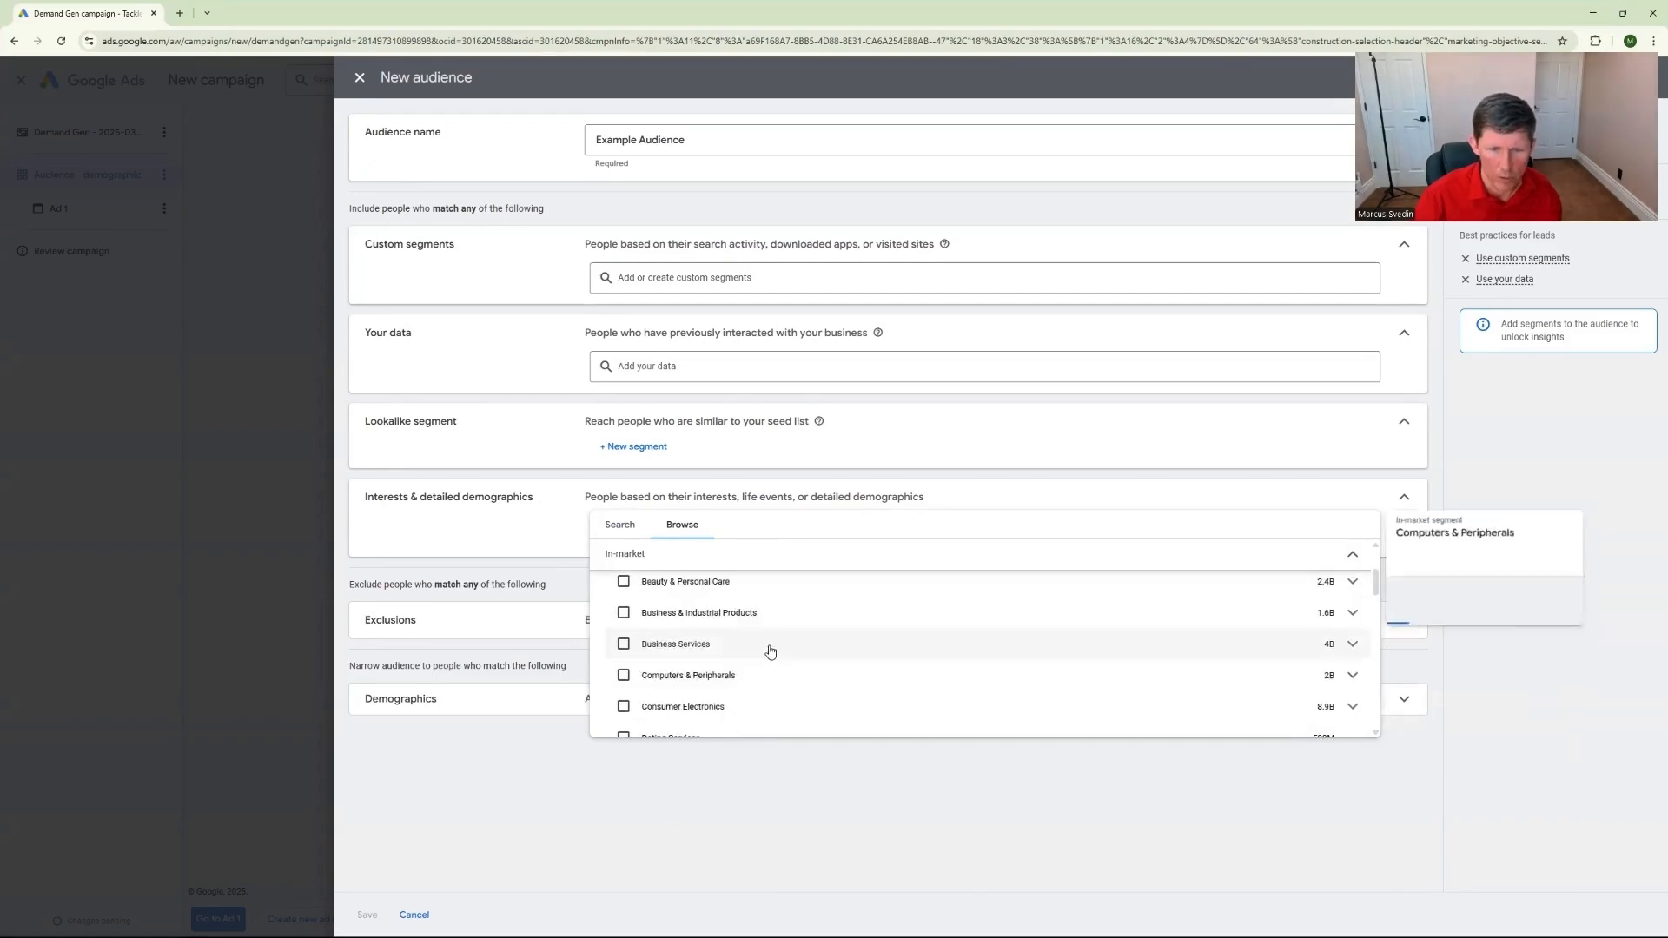
{"action": "left_click", "coordinate": [909, 647]}
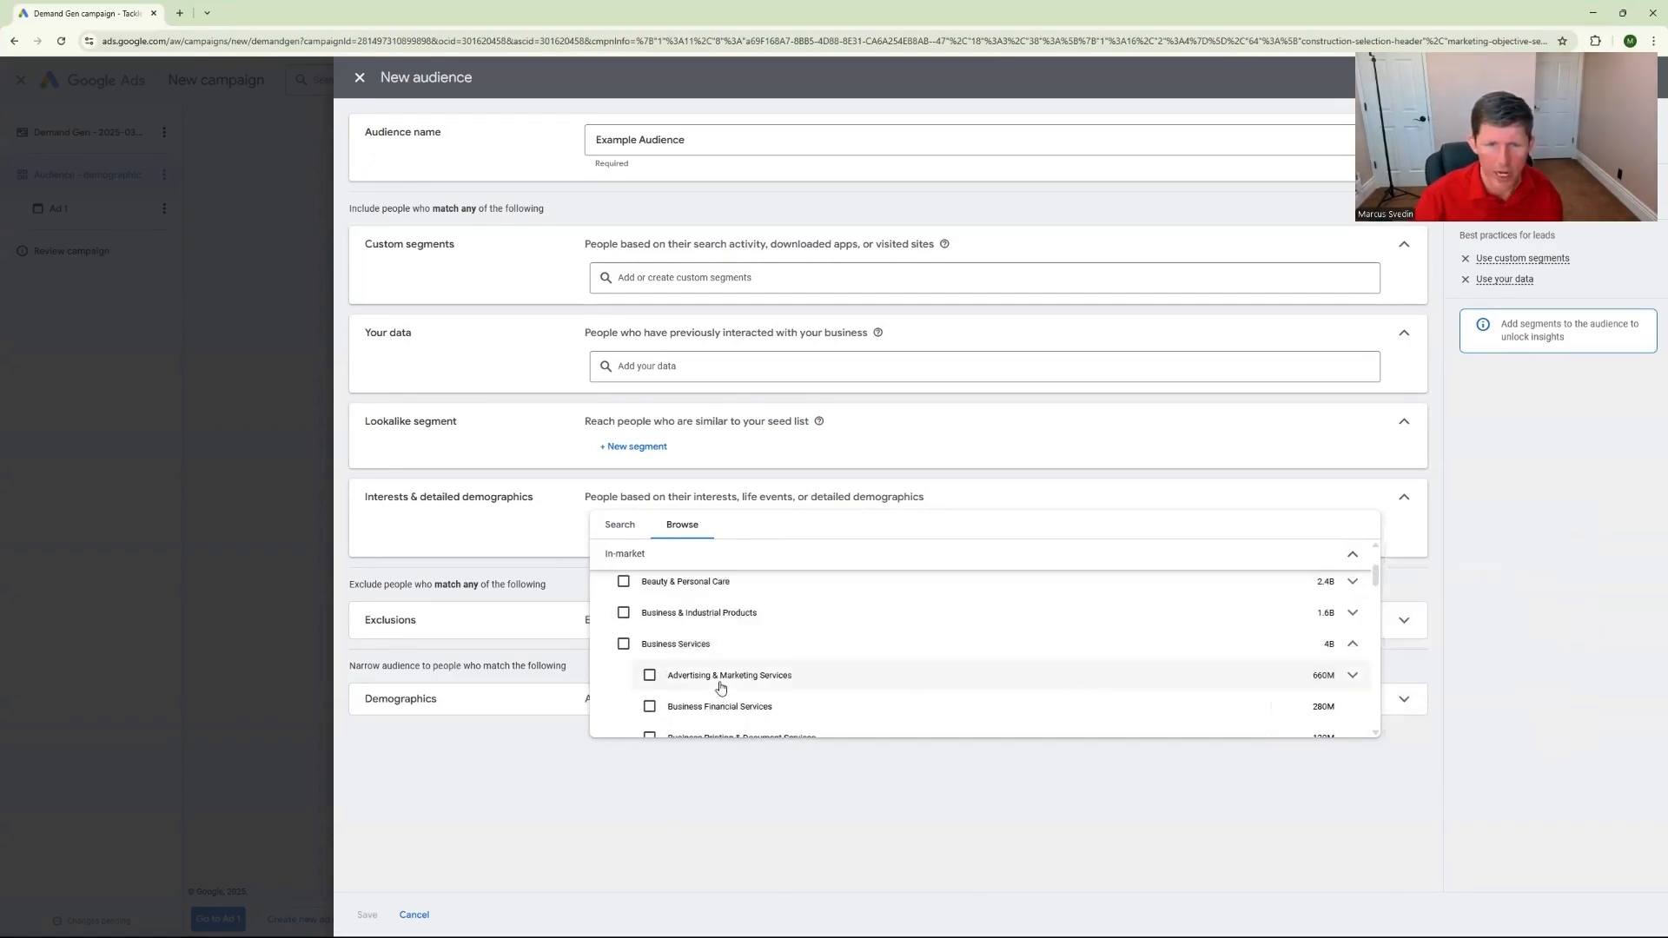
{"action": "left_click", "coordinate": [649, 676]}
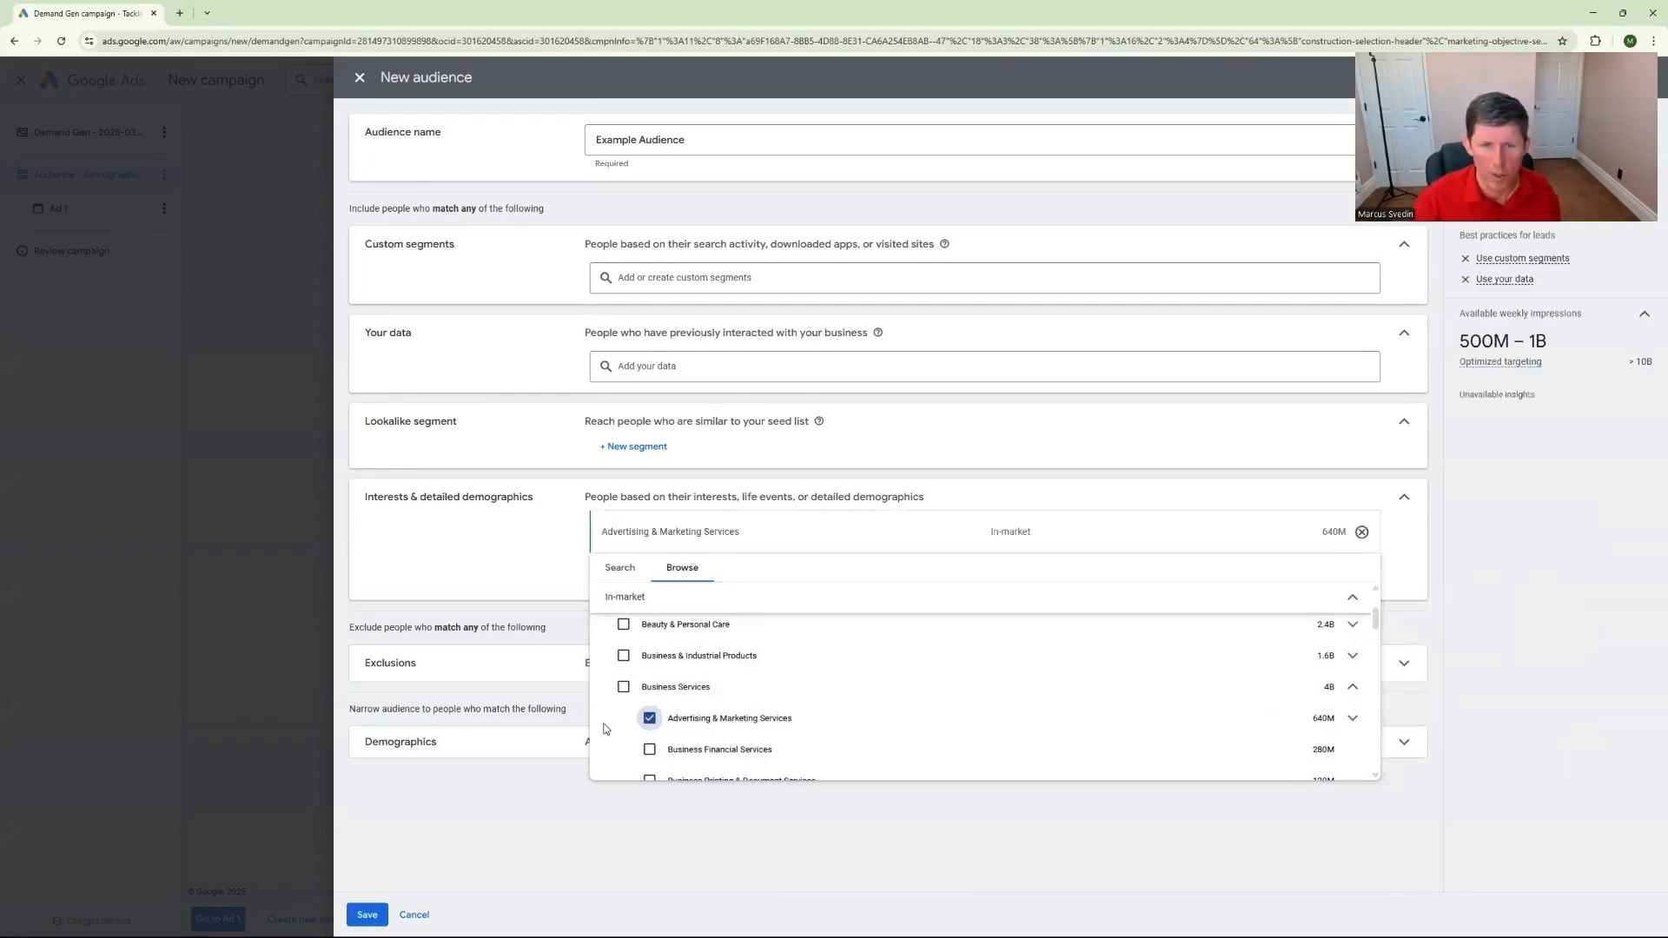
{"action": "left_click", "coordinate": [566, 794]}
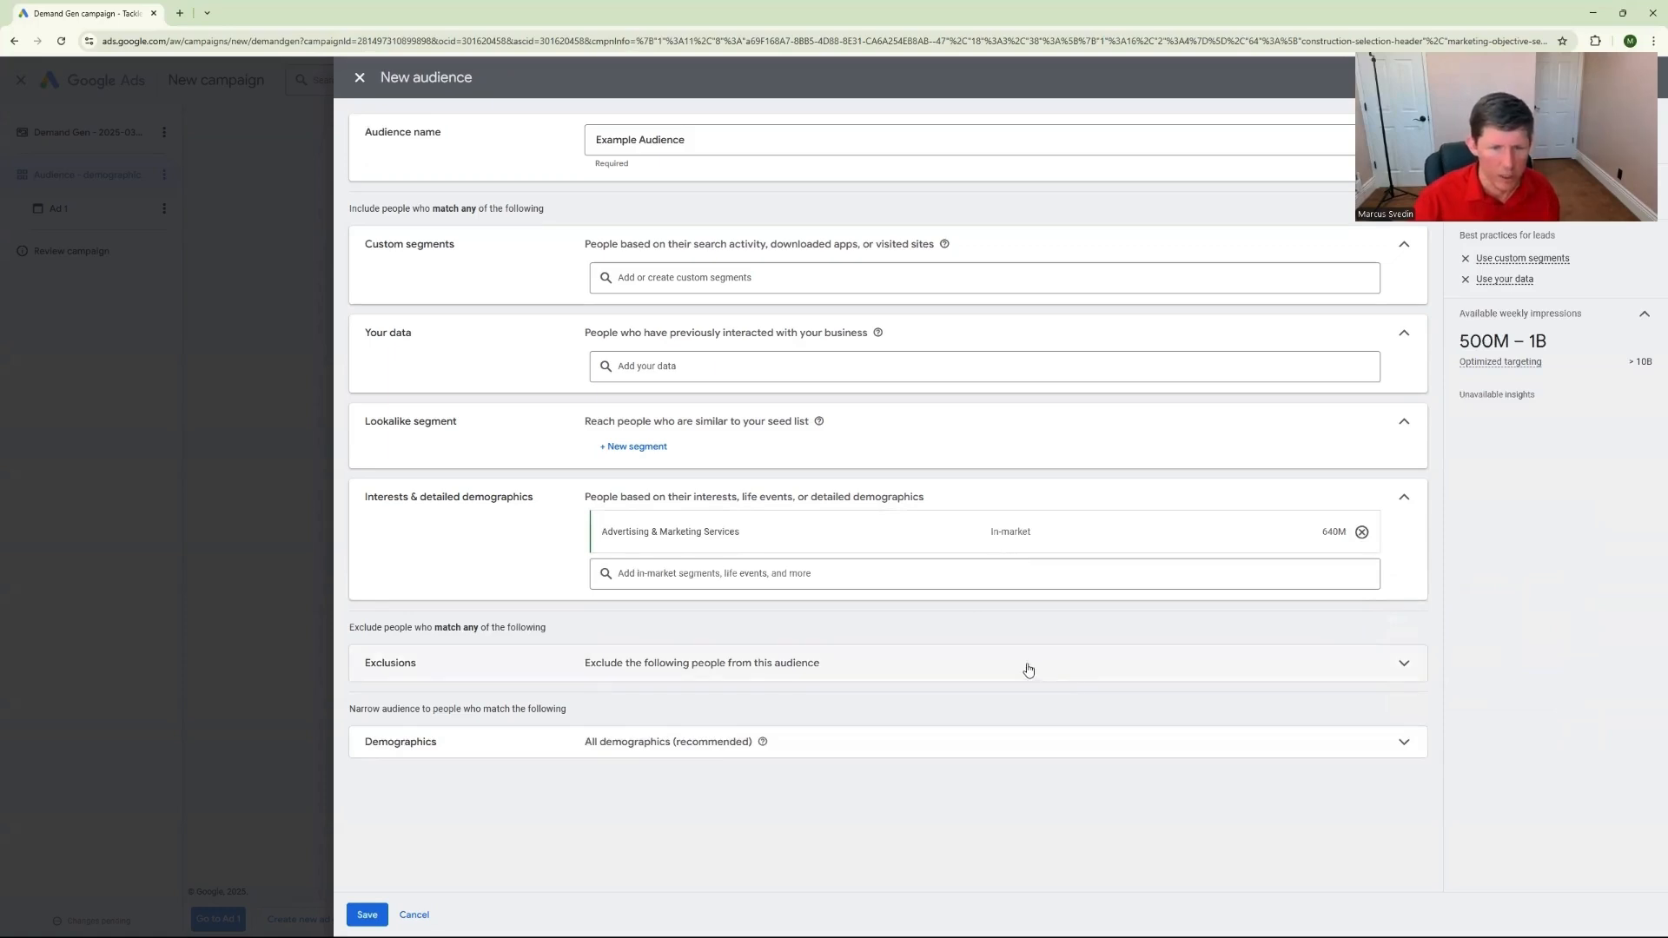
Narrow the audience's demographics to ages 35 to 64
{"action": "left_click", "coordinate": [1405, 664]}
{"action": "left_click", "coordinate": [1406, 666]}
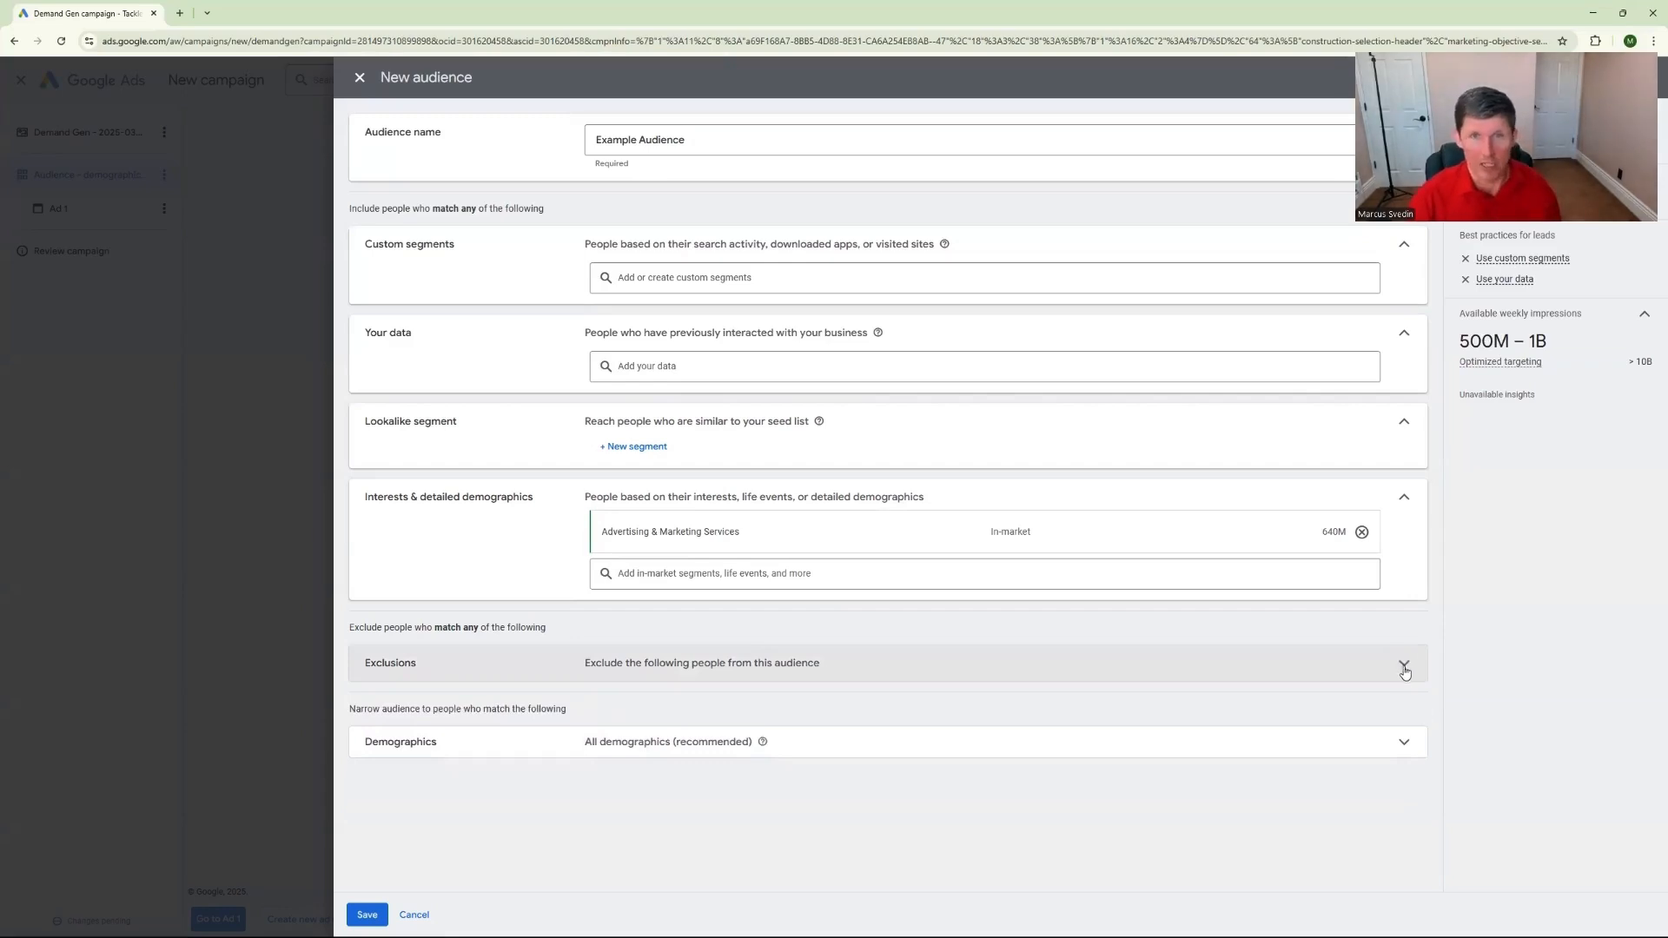
{"action": "left_click", "coordinate": [1366, 741]}
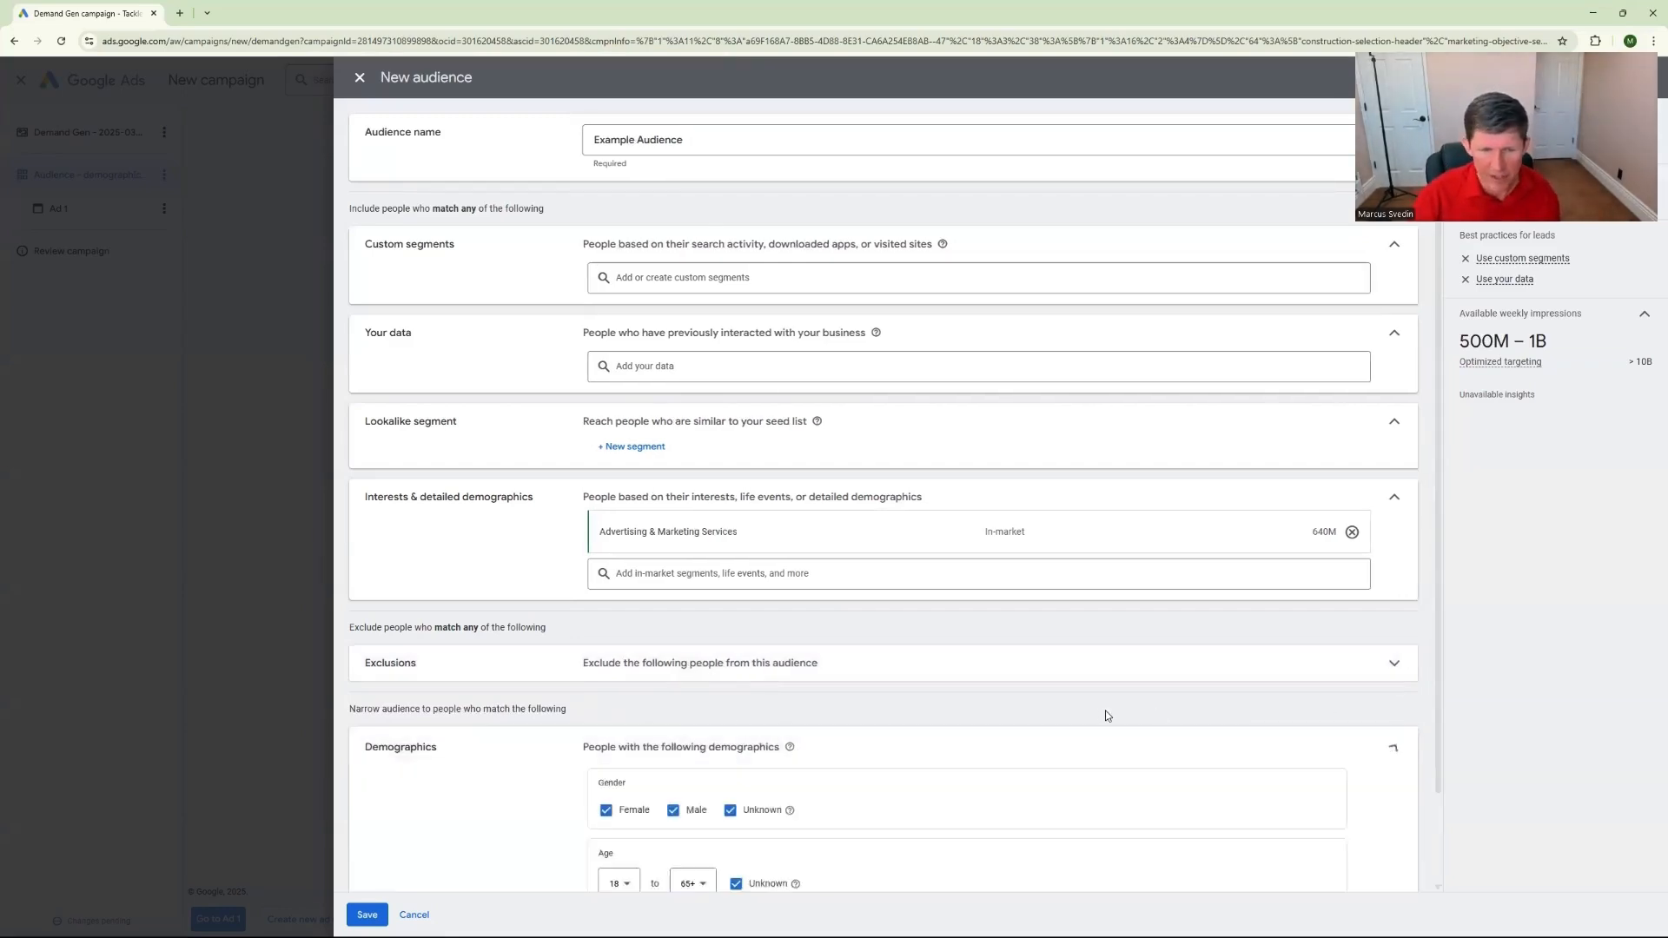
{"action": "left_click", "coordinate": [620, 781]}
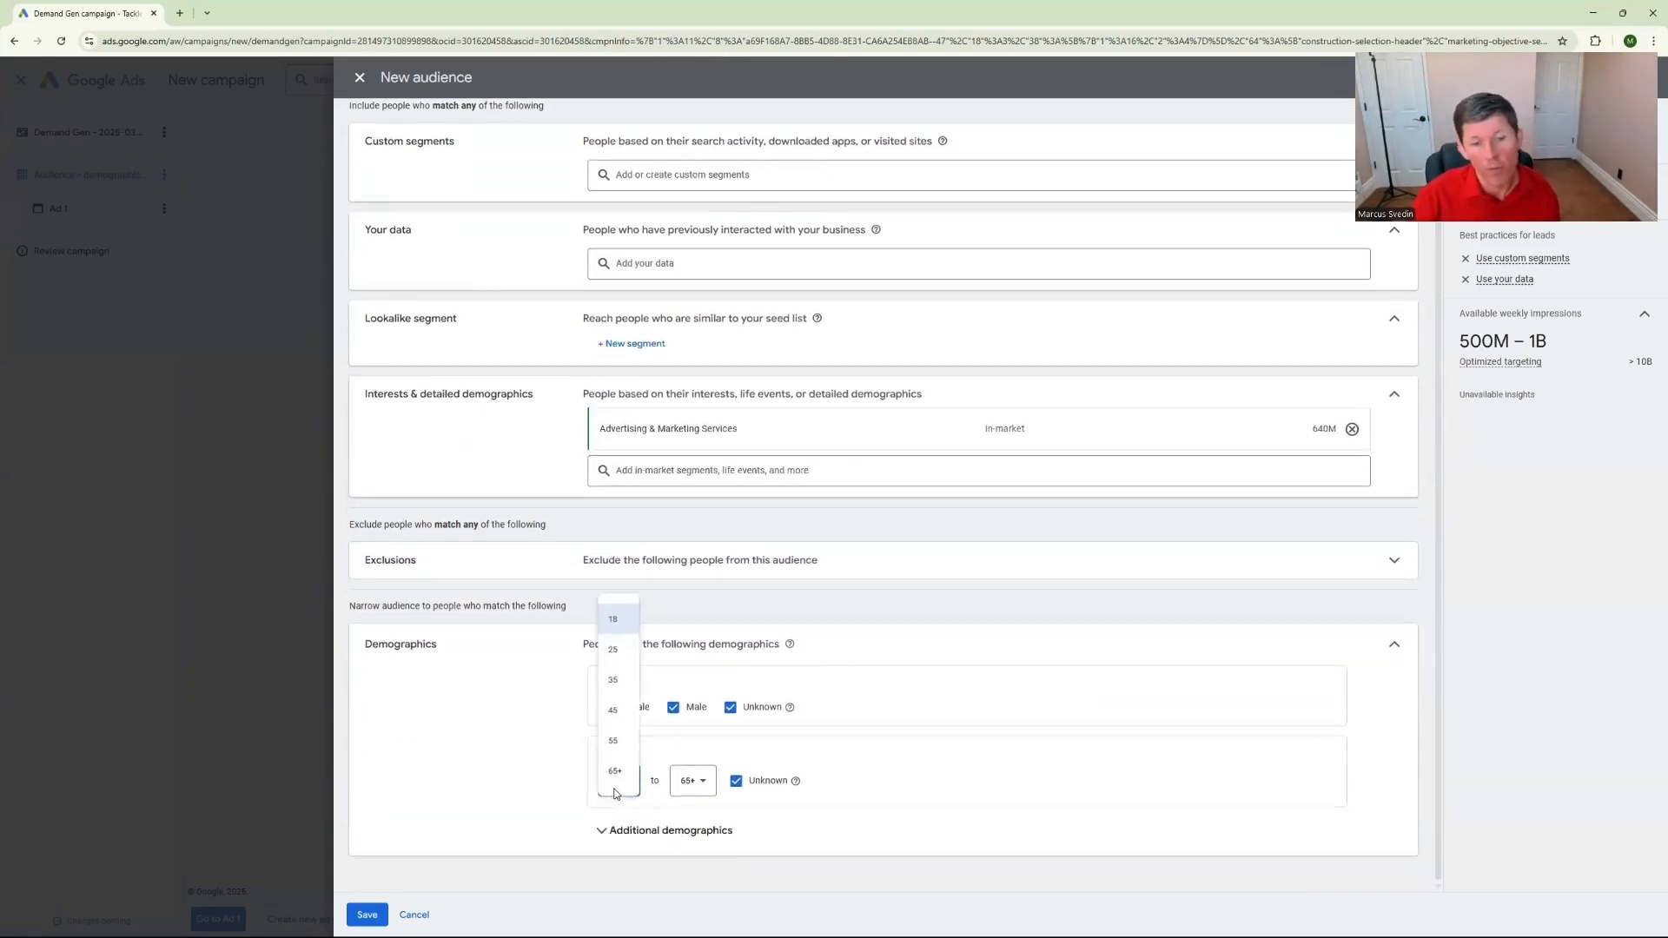
{"action": "left_click", "coordinate": [614, 680]}
{"action": "left_click", "coordinate": [691, 780]}
{"action": "left_click", "coordinate": [691, 752]}
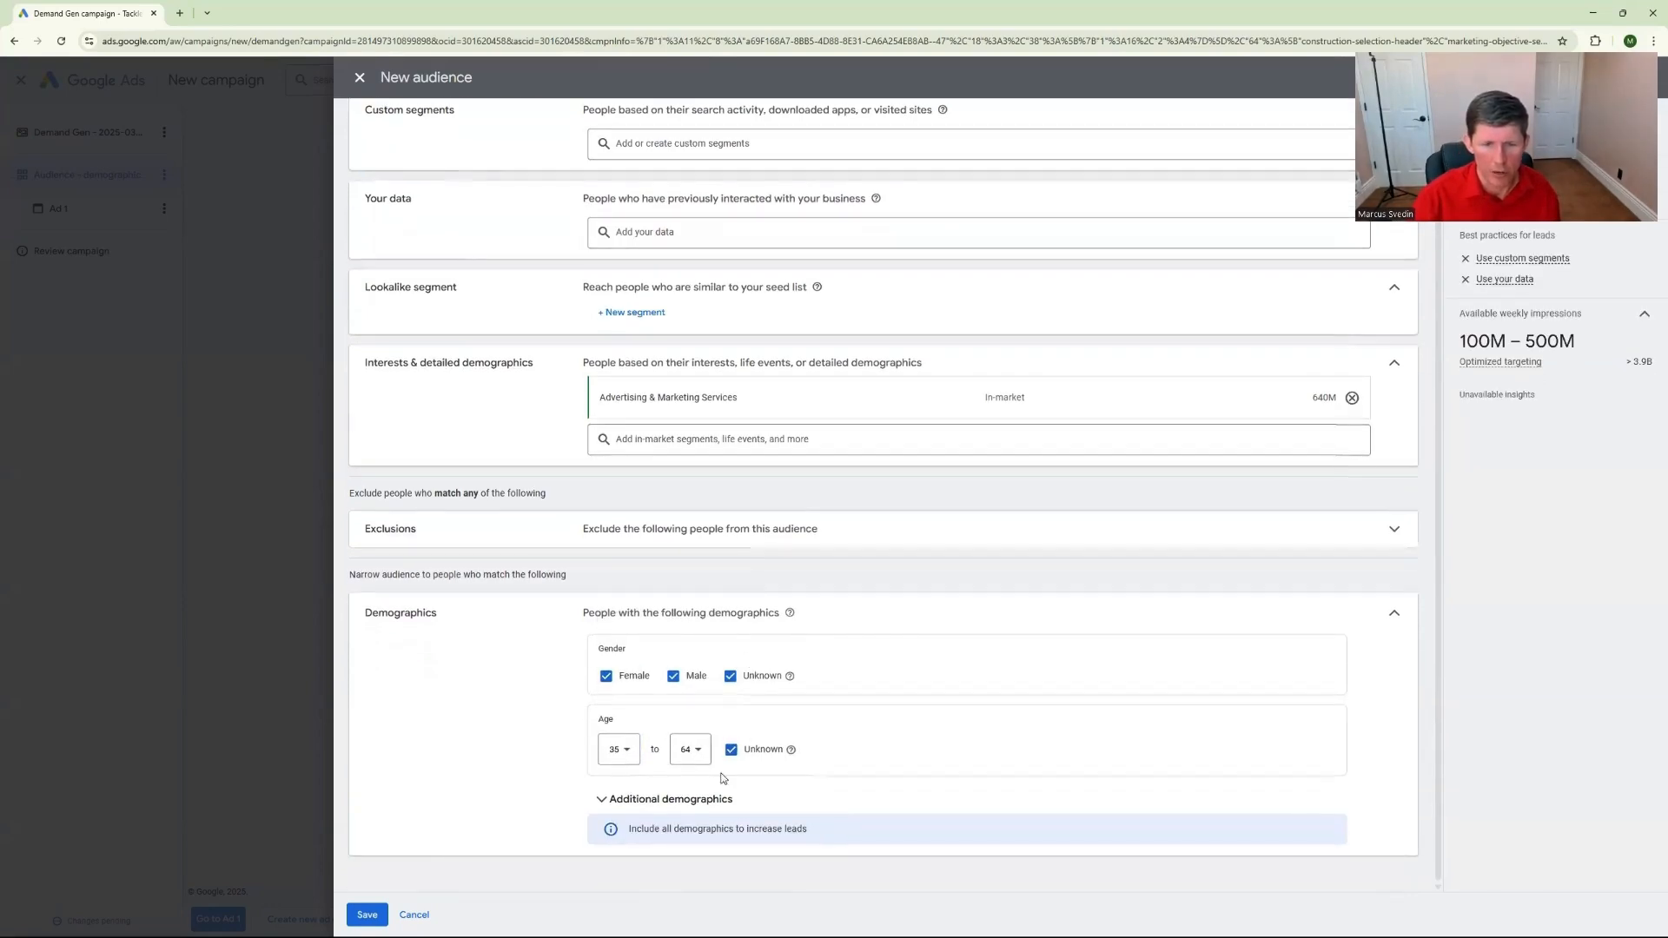
Limit the audience's household income range to Top 10% through 50% in the additional demographics
{"action": "left_click", "coordinate": [660, 799]}
{"action": "scroll", "coordinate": [438, 777], "scroll_direction": "down", "scroll_amount": 2}
{"action": "left_click", "coordinate": [628, 806]}
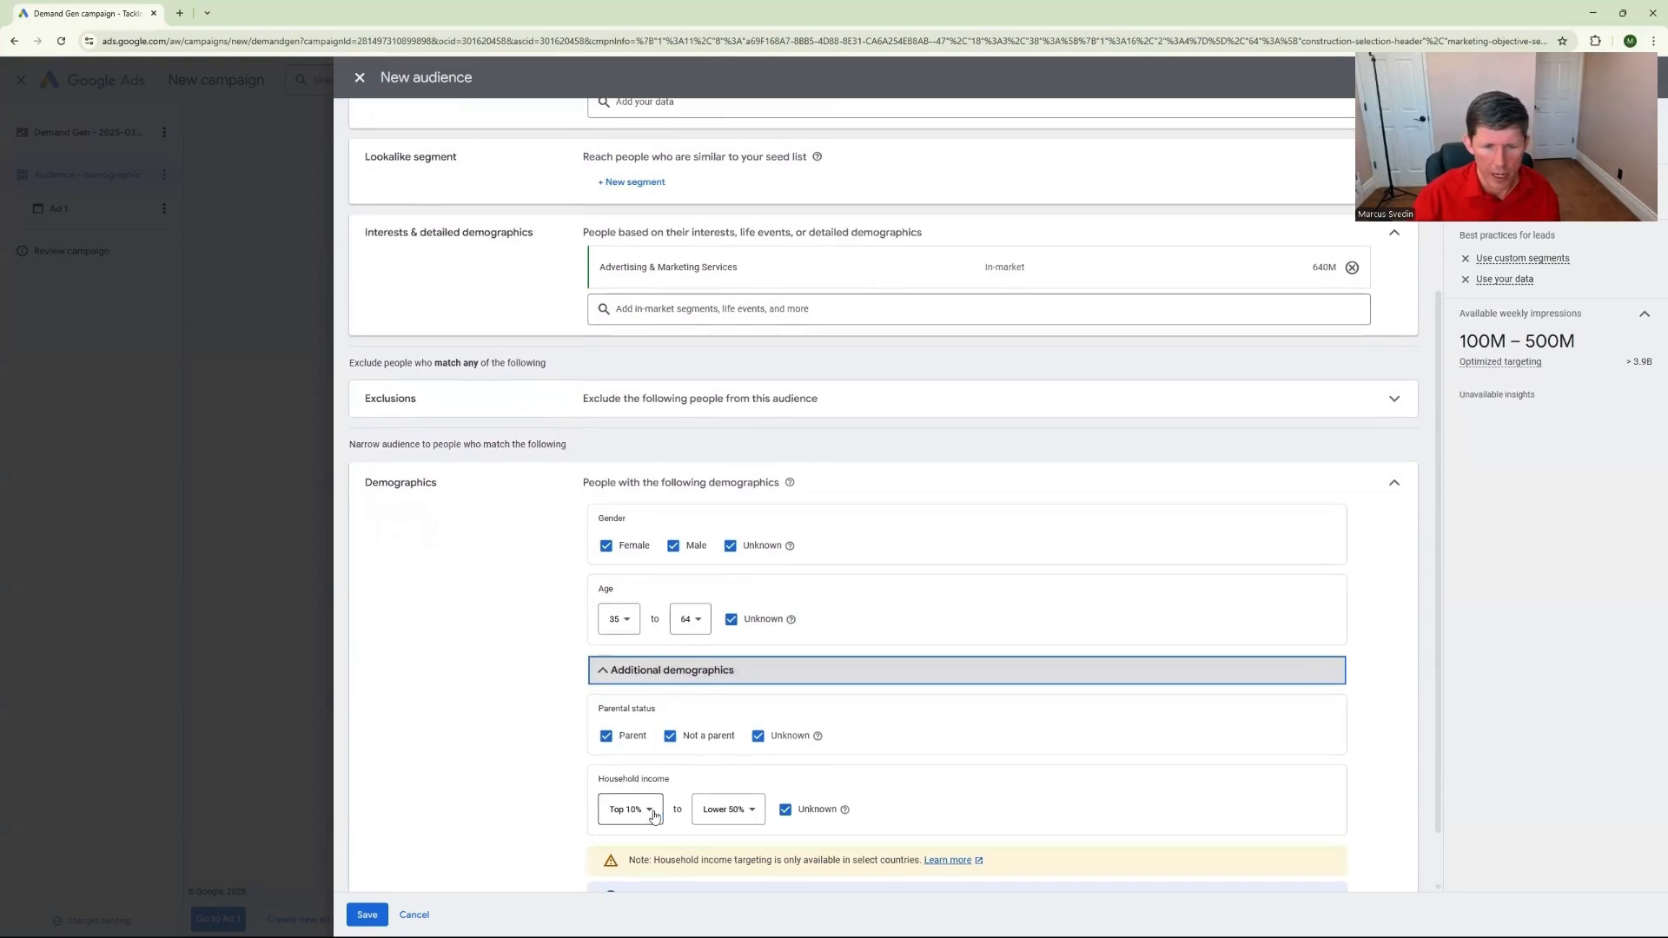
{"action": "left_click", "coordinate": [738, 673]}
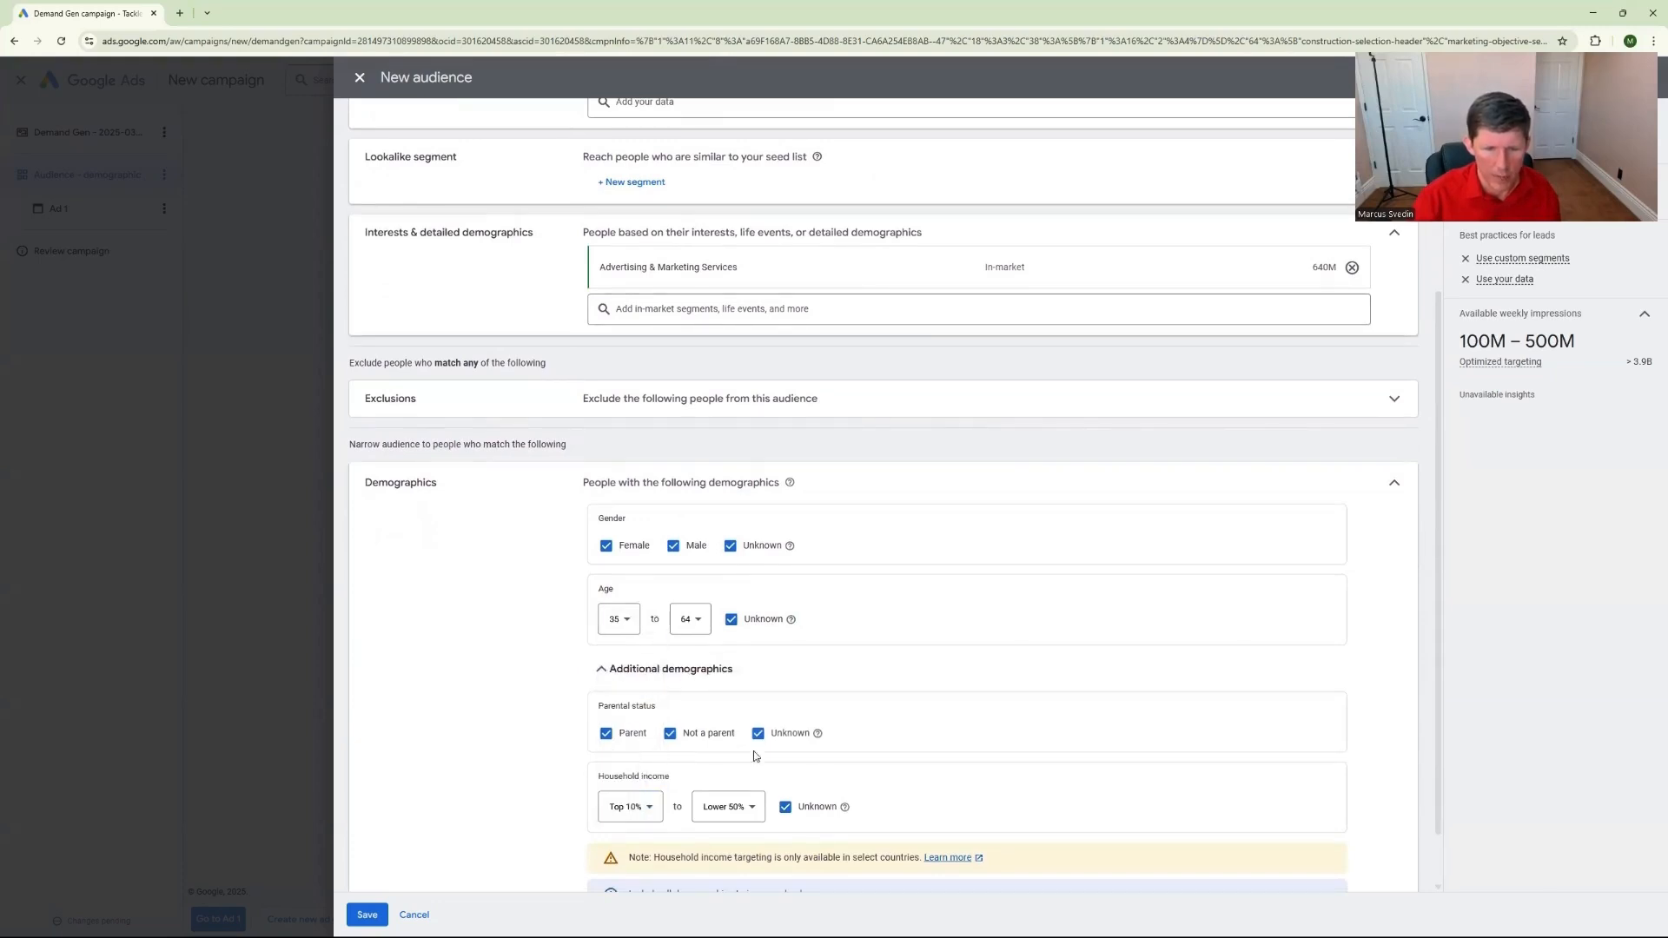
{"action": "left_click", "coordinate": [738, 807]}
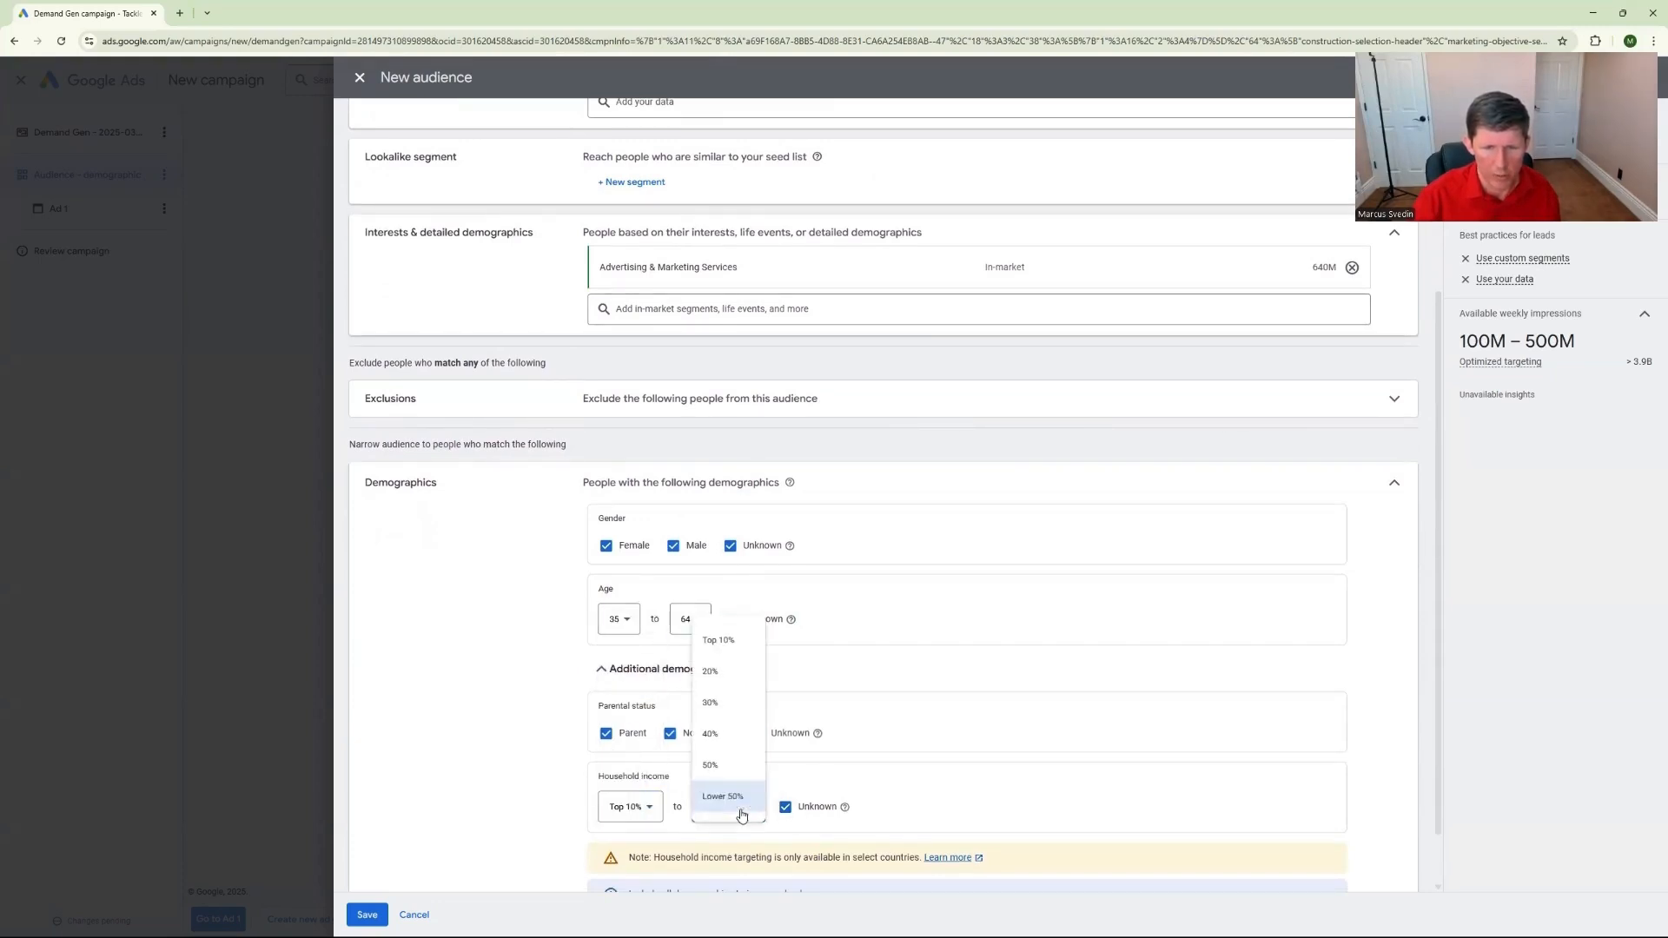
{"action": "left_click", "coordinate": [725, 765]}
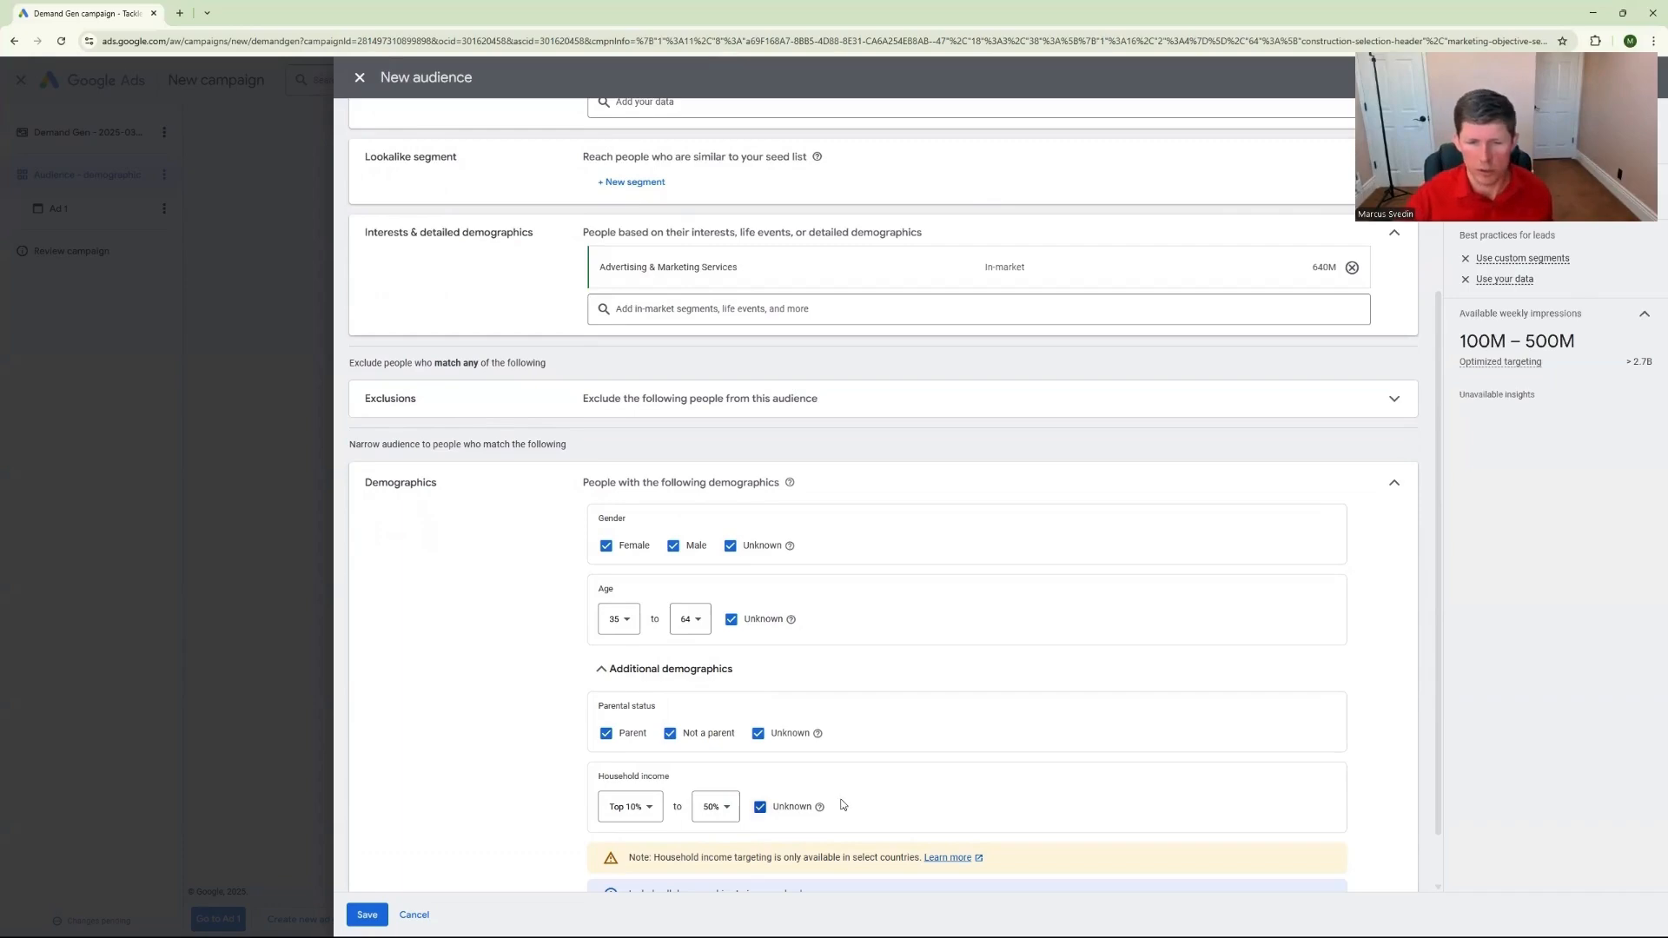
{"action": "scroll", "coordinate": [764, 801], "scroll_direction": "down", "scroll_amount": 1}
Save the audience and continue to Ad 1 with optimized targeting turned off for the ad group
{"action": "left_click", "coordinate": [372, 917]}
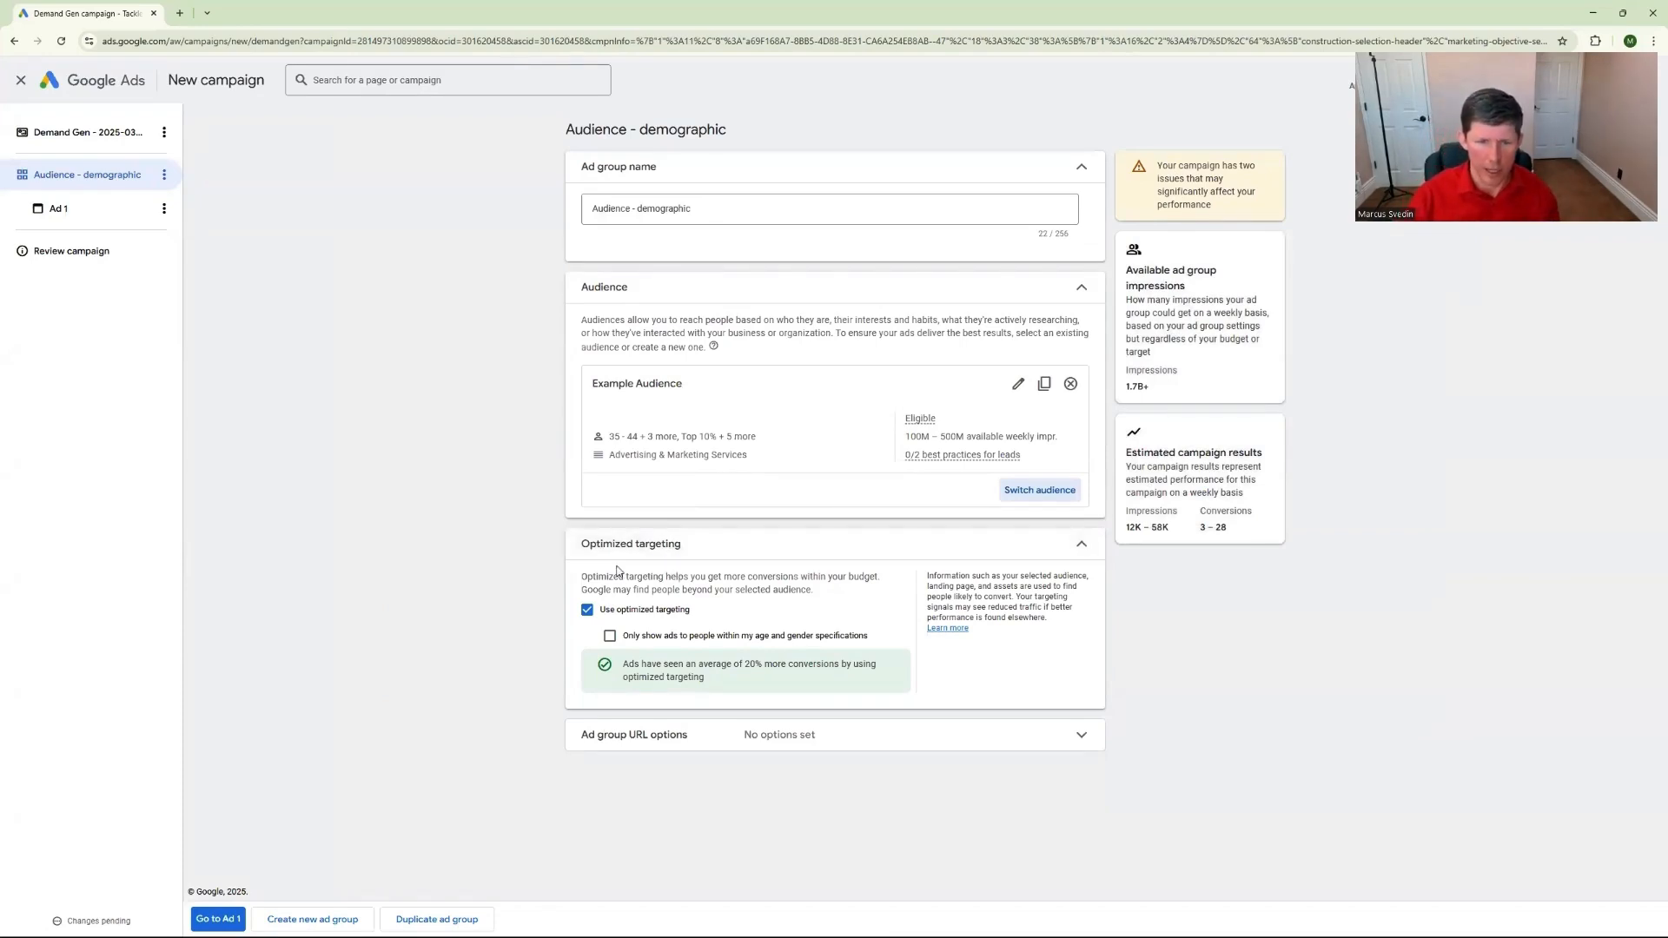
{"action": "left_click", "coordinate": [588, 609]}
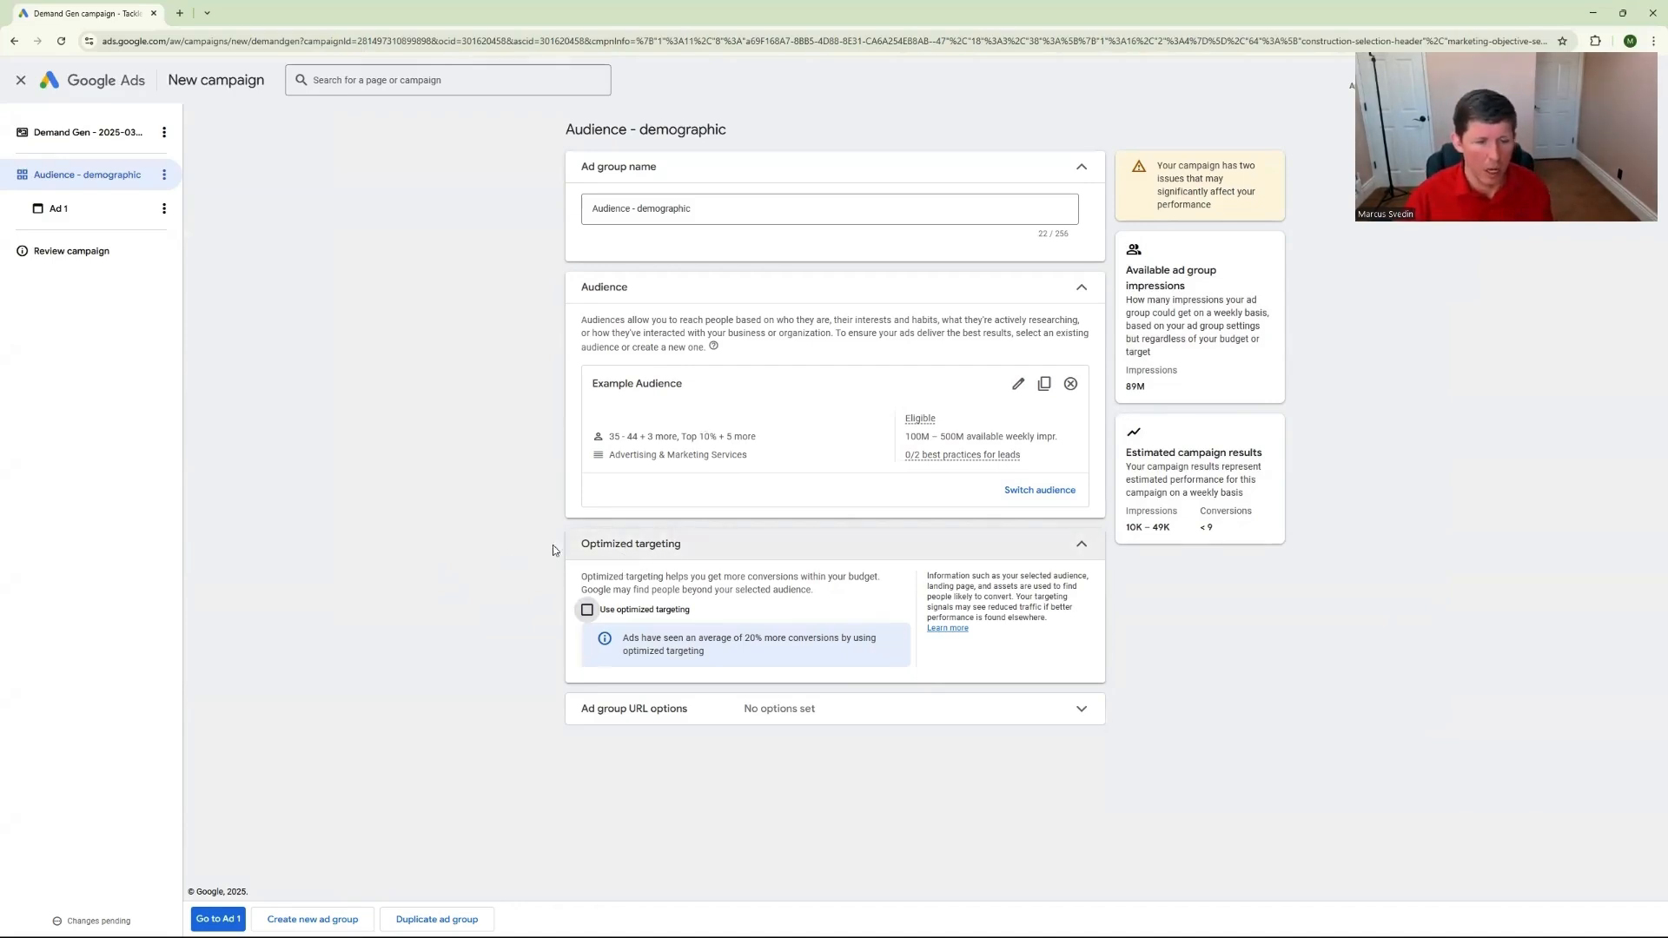
{"action": "left_click", "coordinate": [222, 920]}
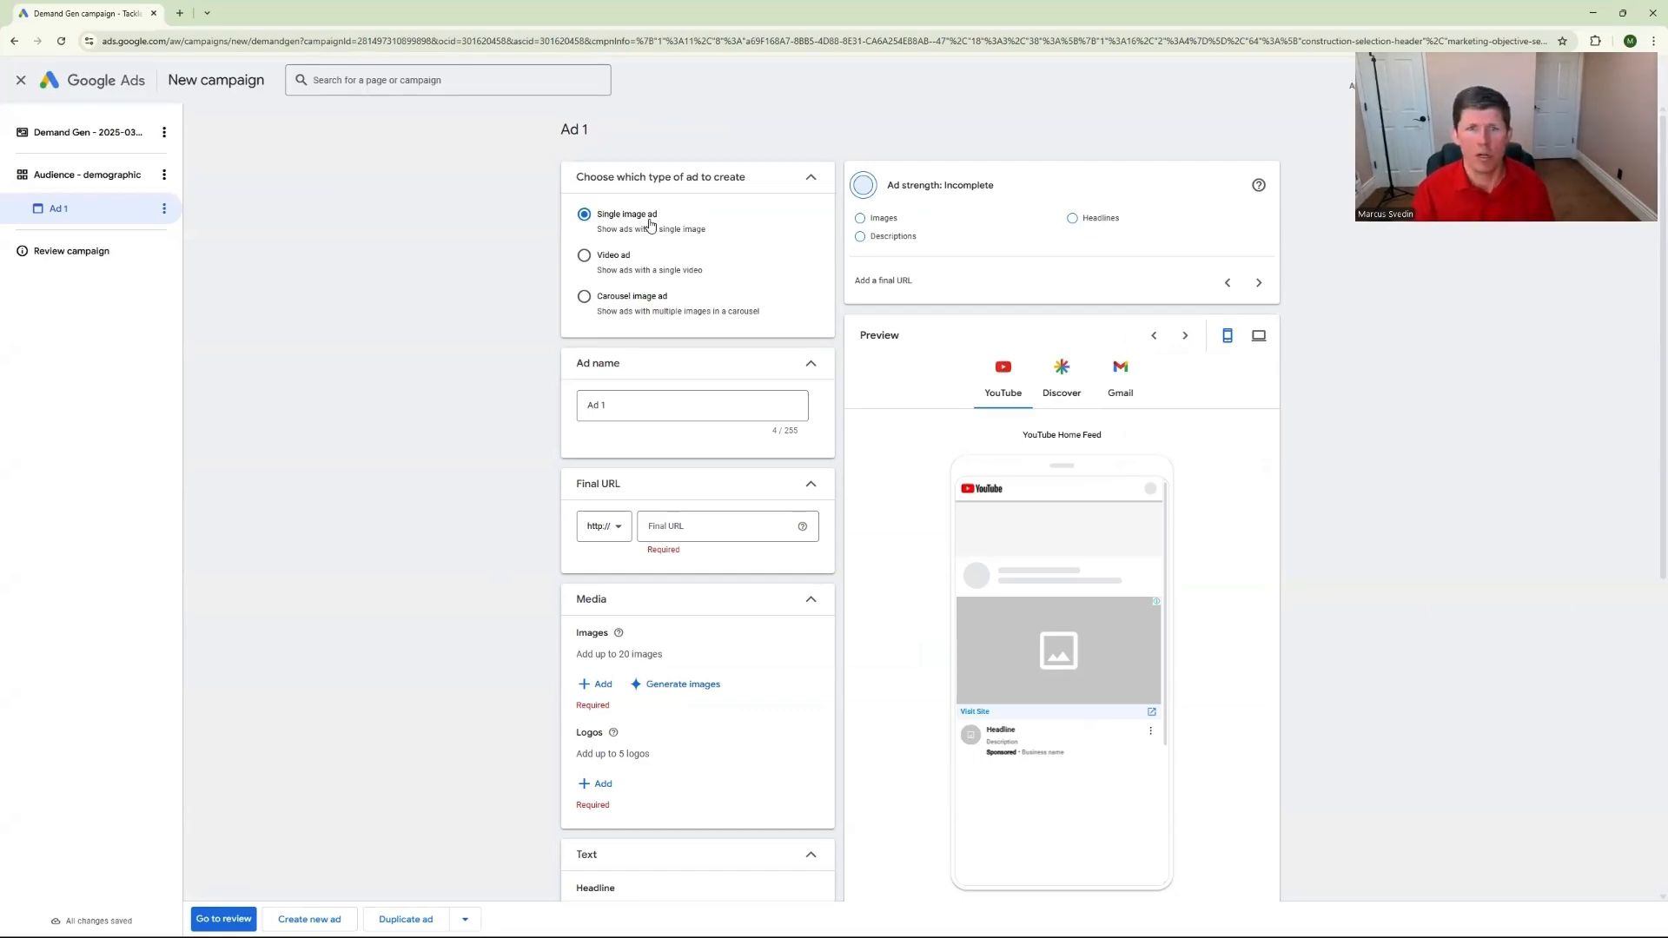
Make the first ad a video ad and rename it as "Hook 1"
{"action": "left_click", "coordinate": [584, 256]}
{"action": "left_click", "coordinate": [587, 219]}
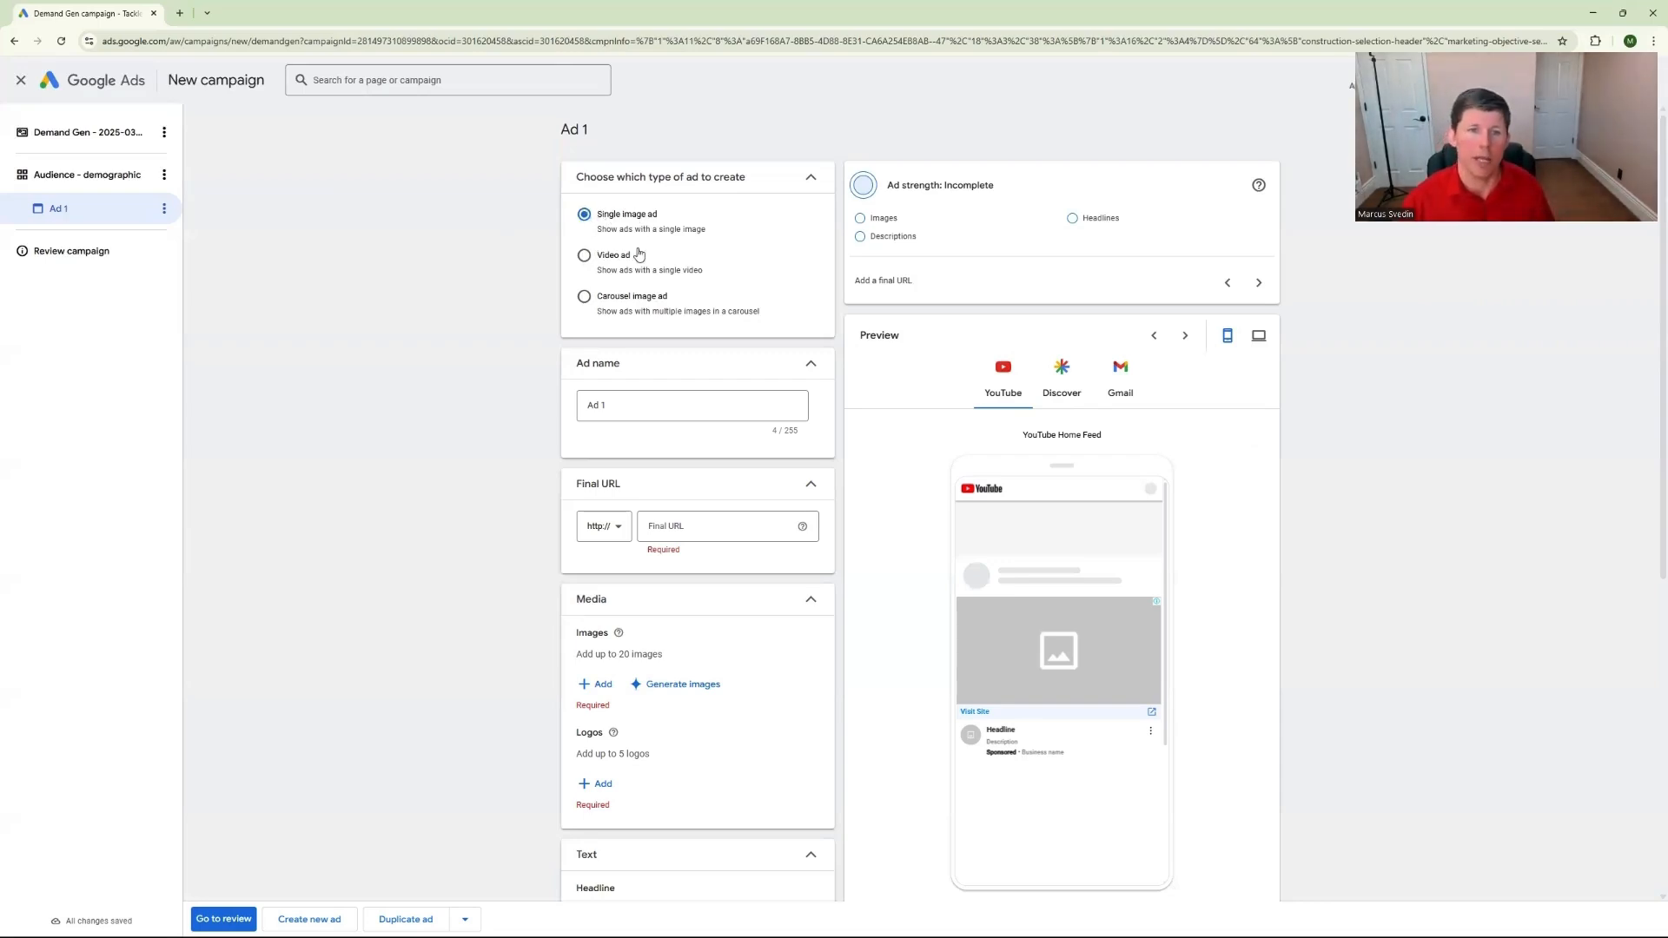
{"action": "left_click", "coordinate": [585, 258]}
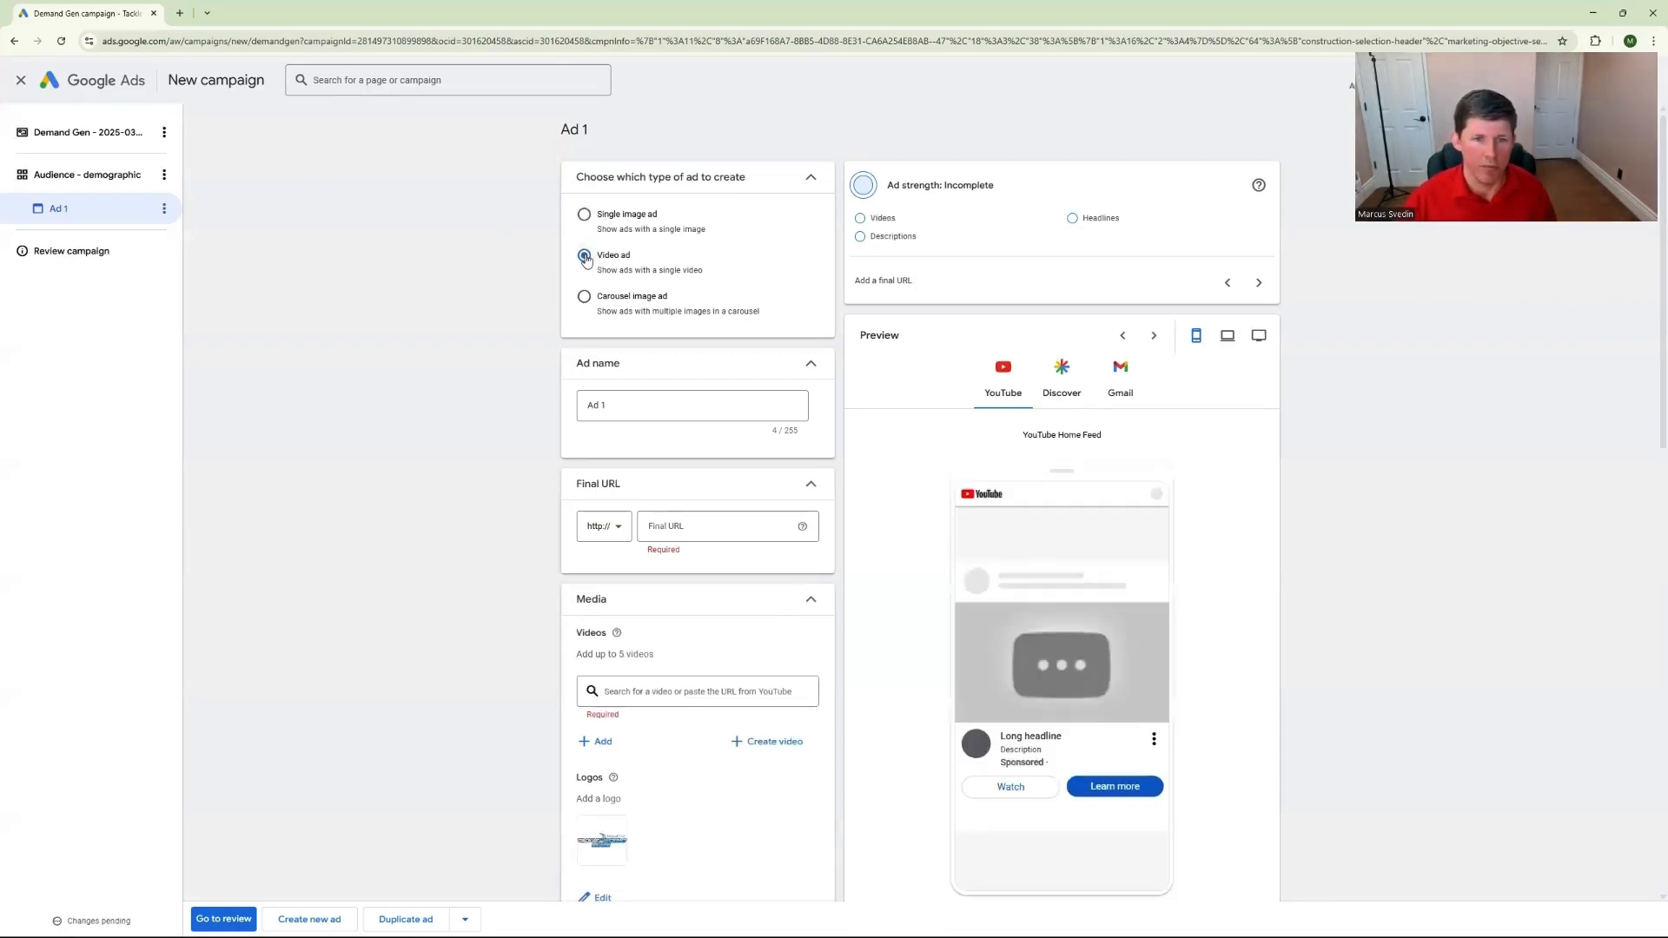
{"action": "left_click", "coordinate": [619, 415]}
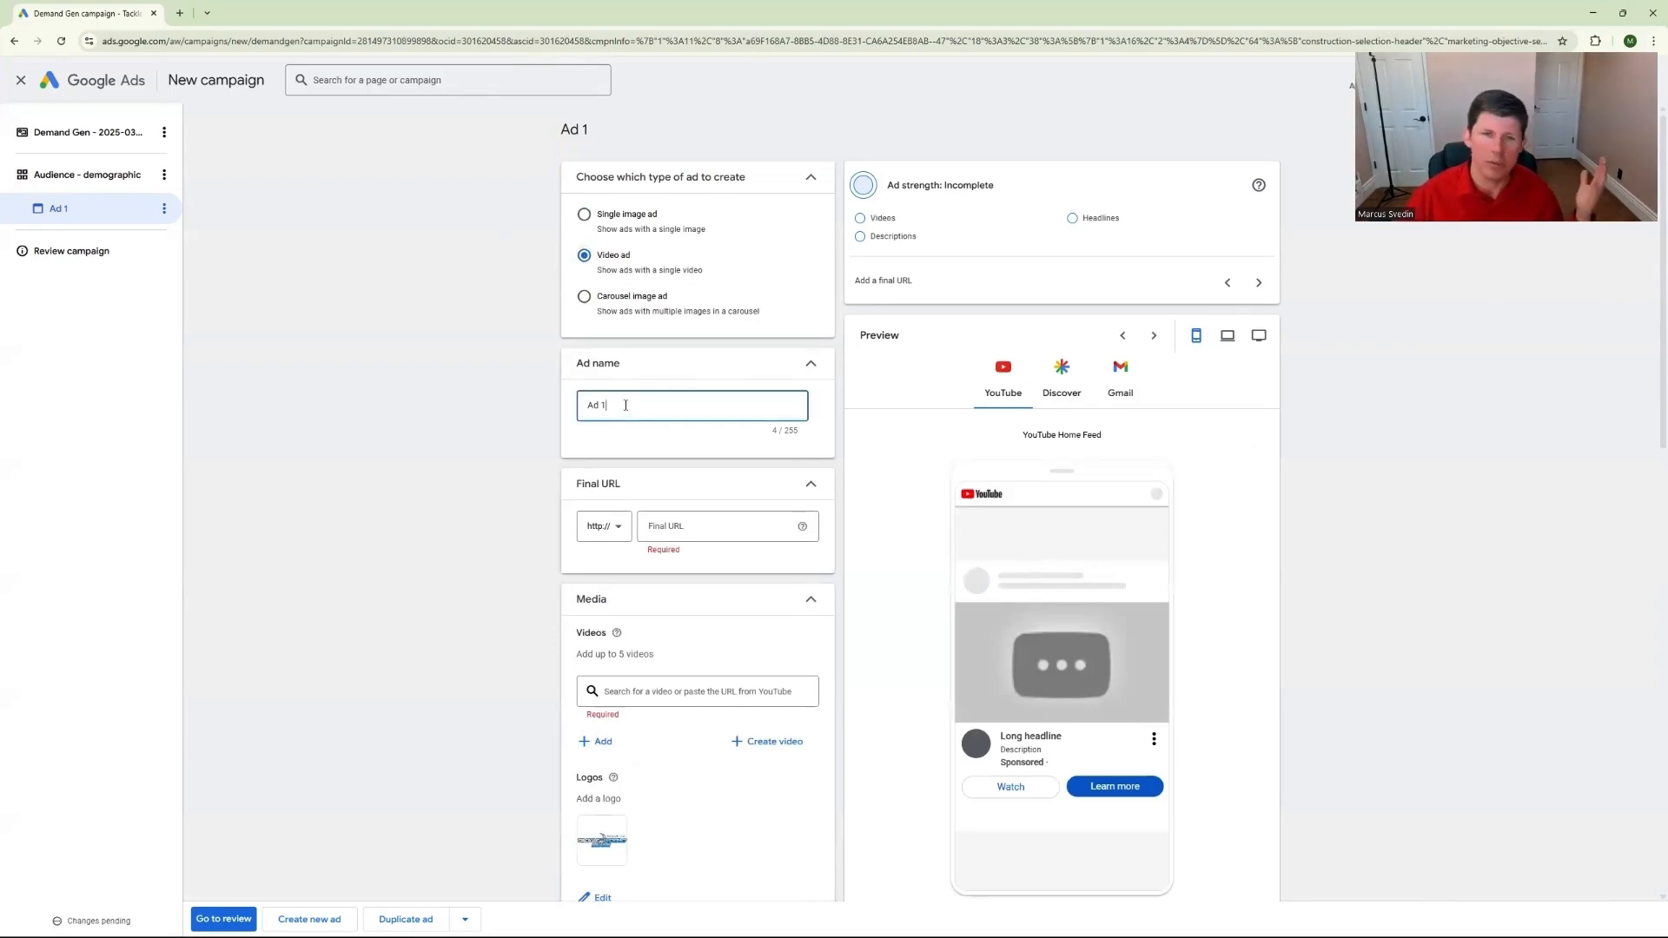
{"action": "key", "text": "BackSpace"}
{"action": "key", "text": "BackSpace"}
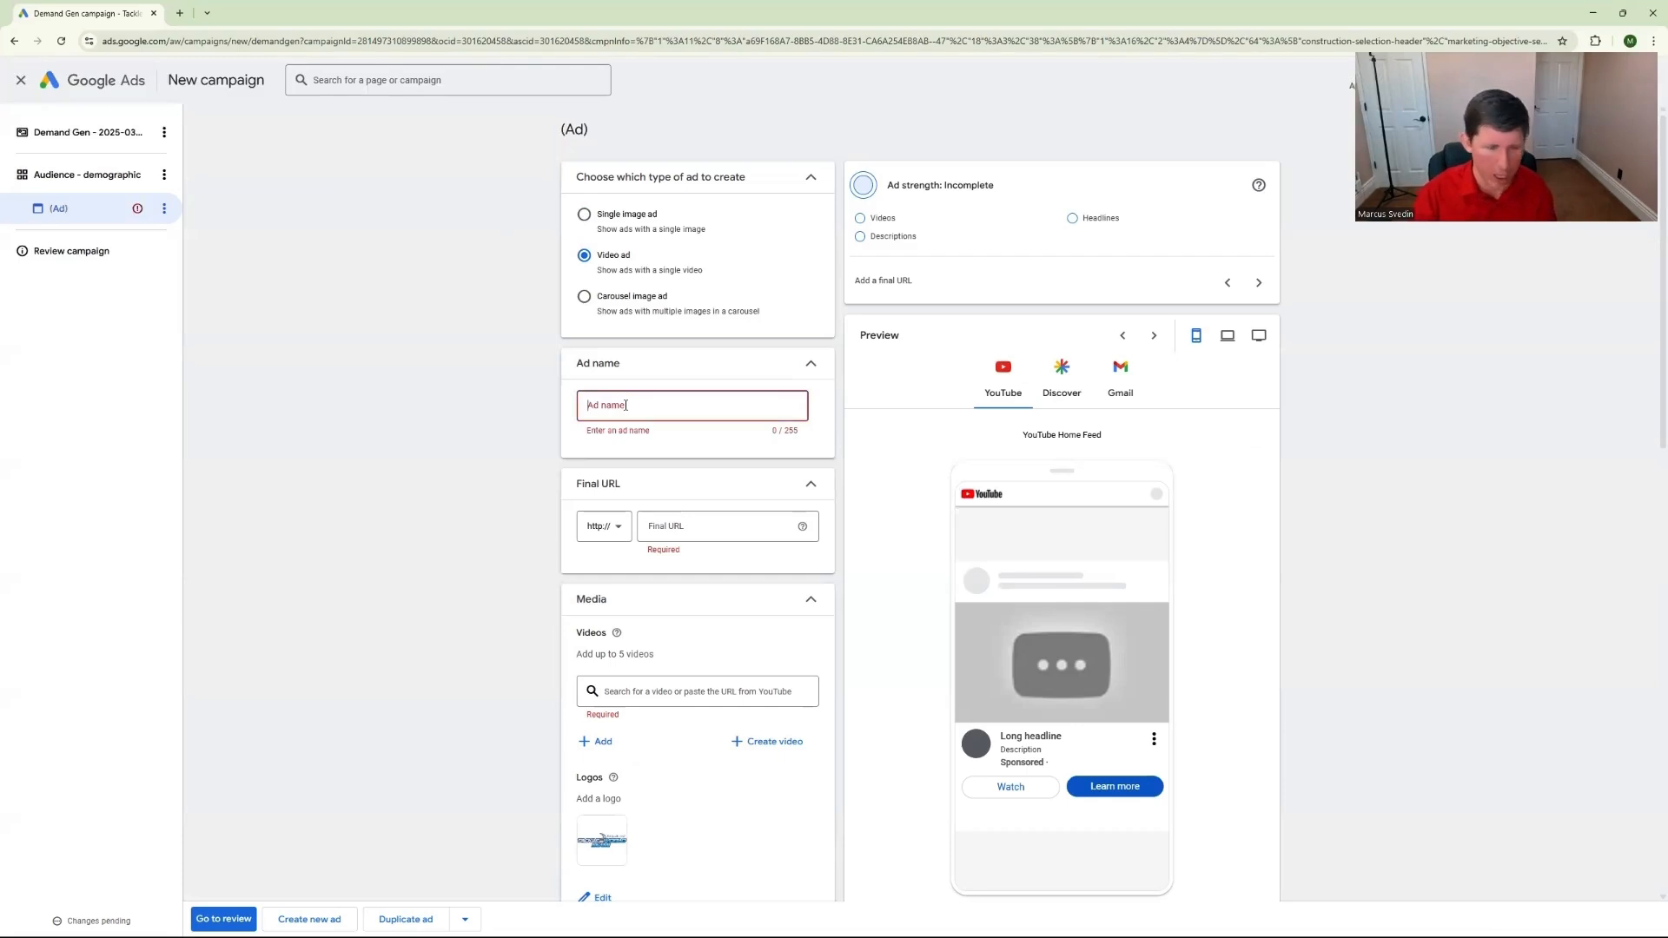
{"action": "type", "text": "Hook 1"}
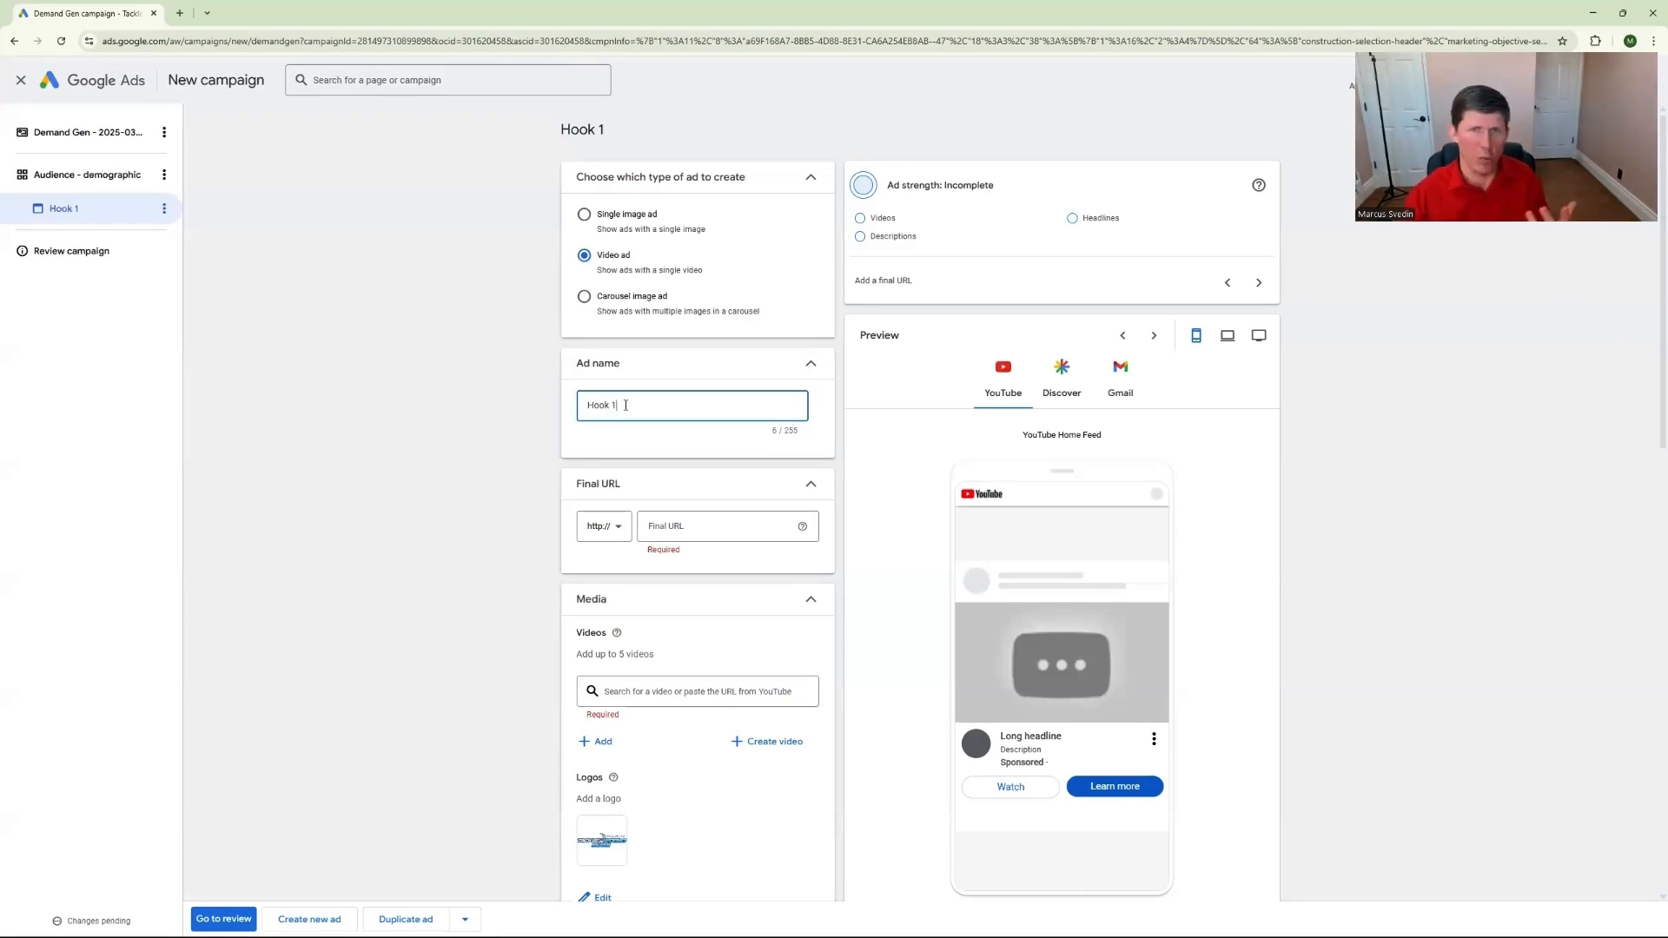
{"action": "scroll", "coordinate": [608, 430], "scroll_direction": "down", "scroll_amount": 1}
{"action": "left_click", "coordinate": [693, 456]}
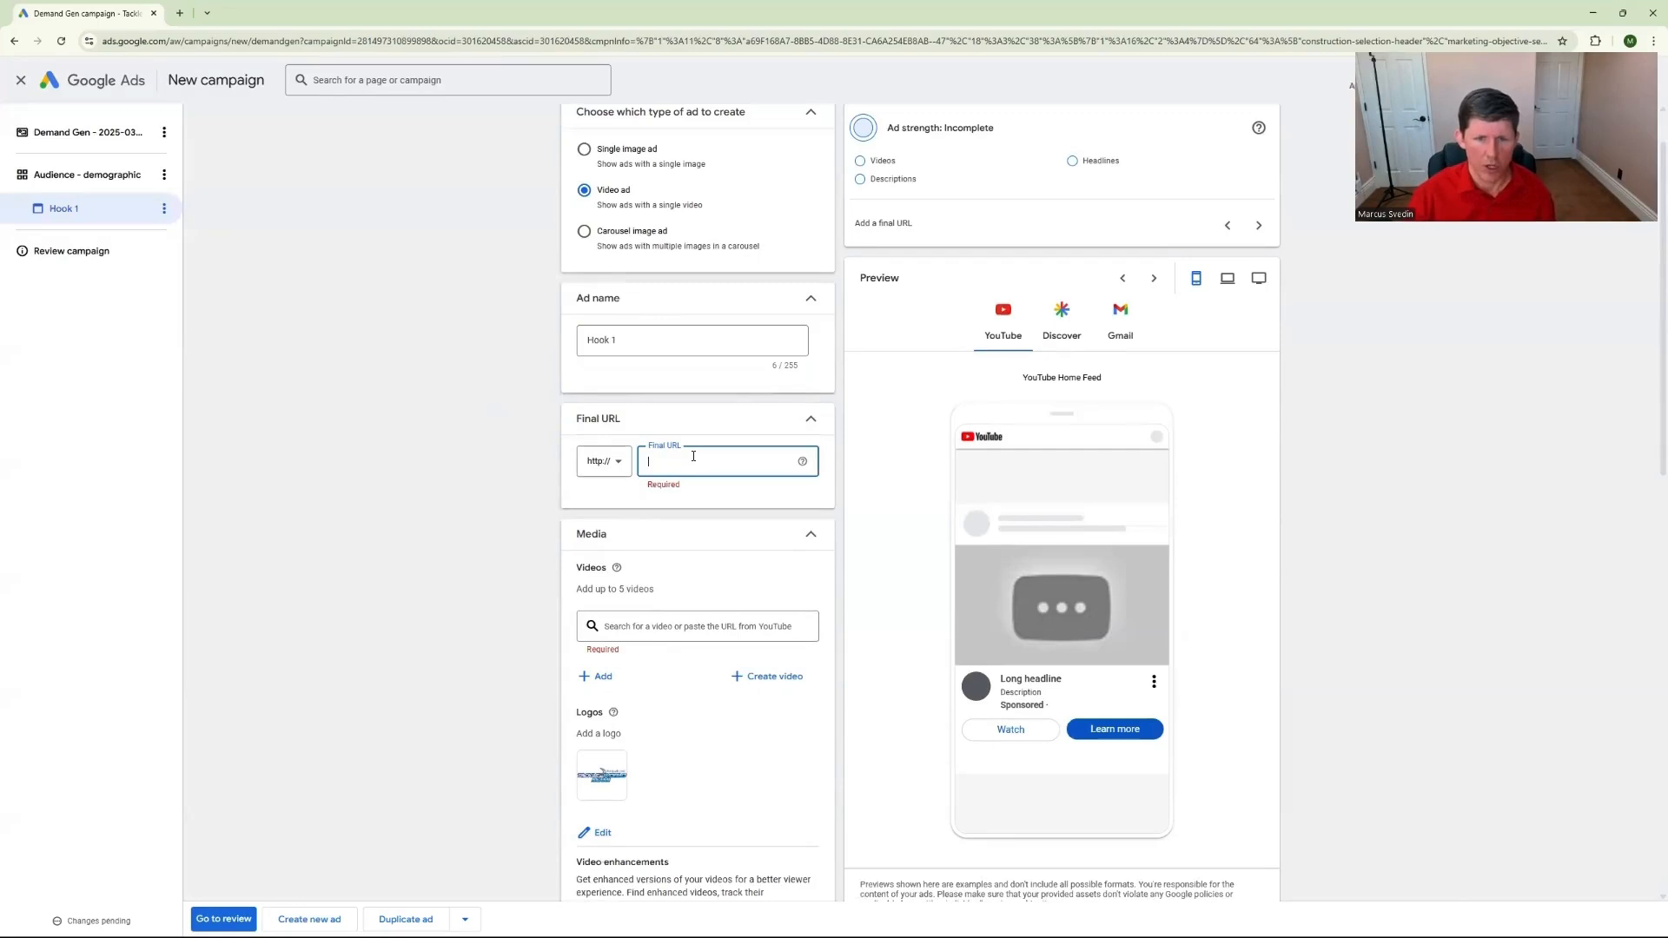
{"action": "type", "text": "www.google.c"}
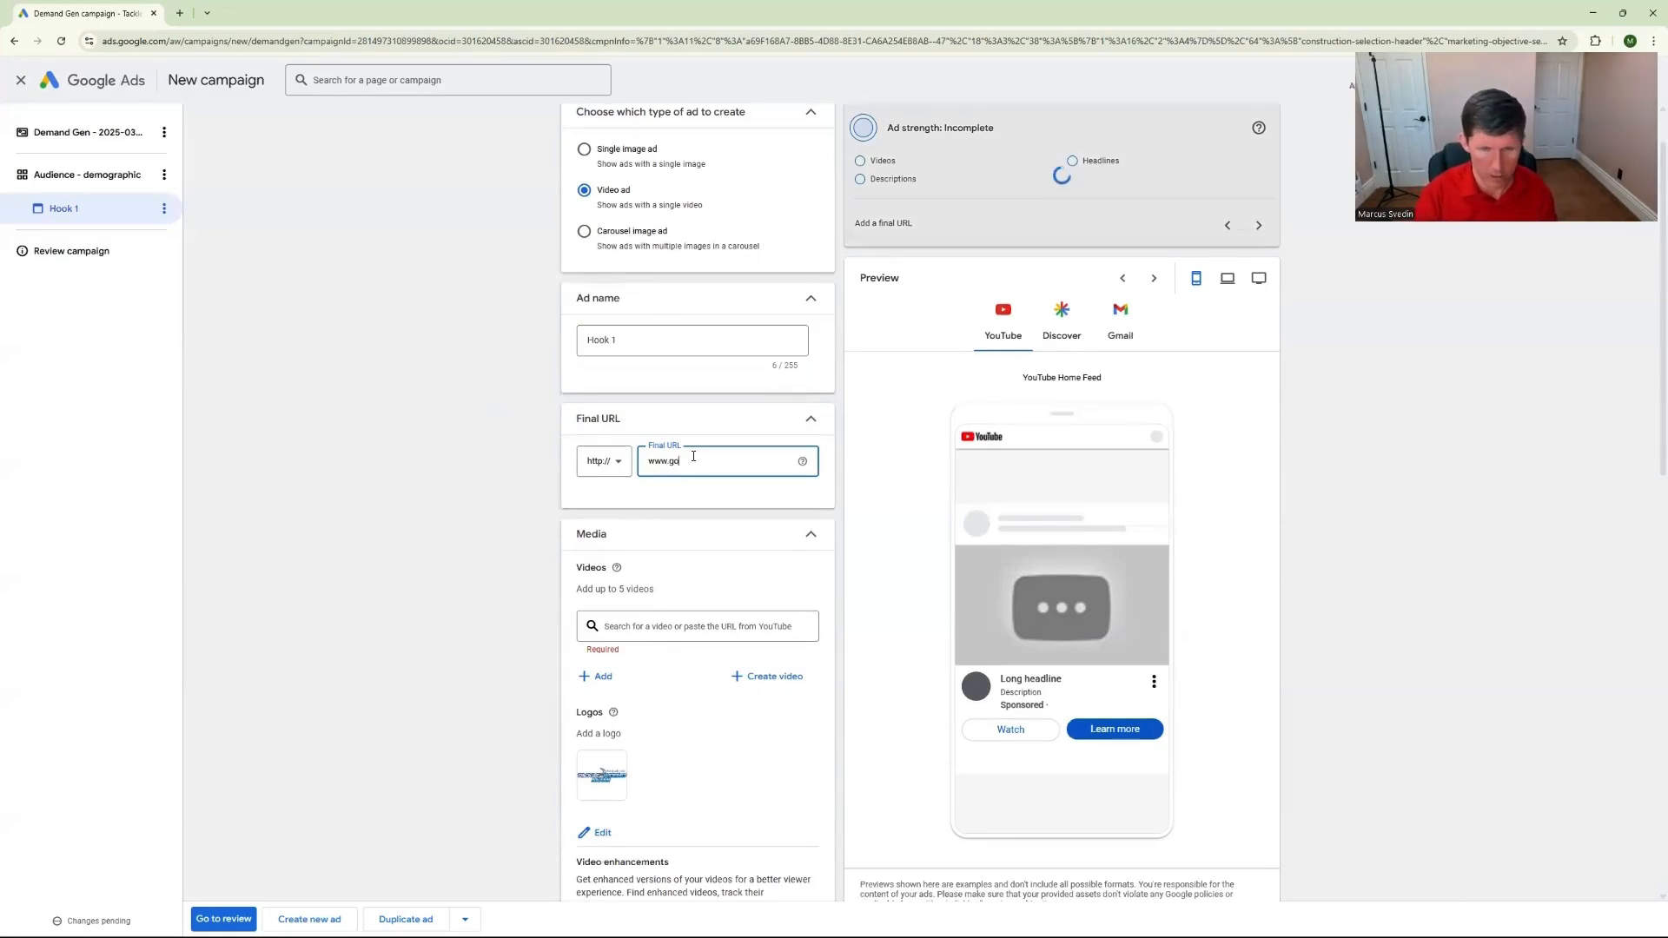
{"action": "left_click", "coordinate": [604, 460]}
{"action": "left_click", "coordinate": [597, 495]}
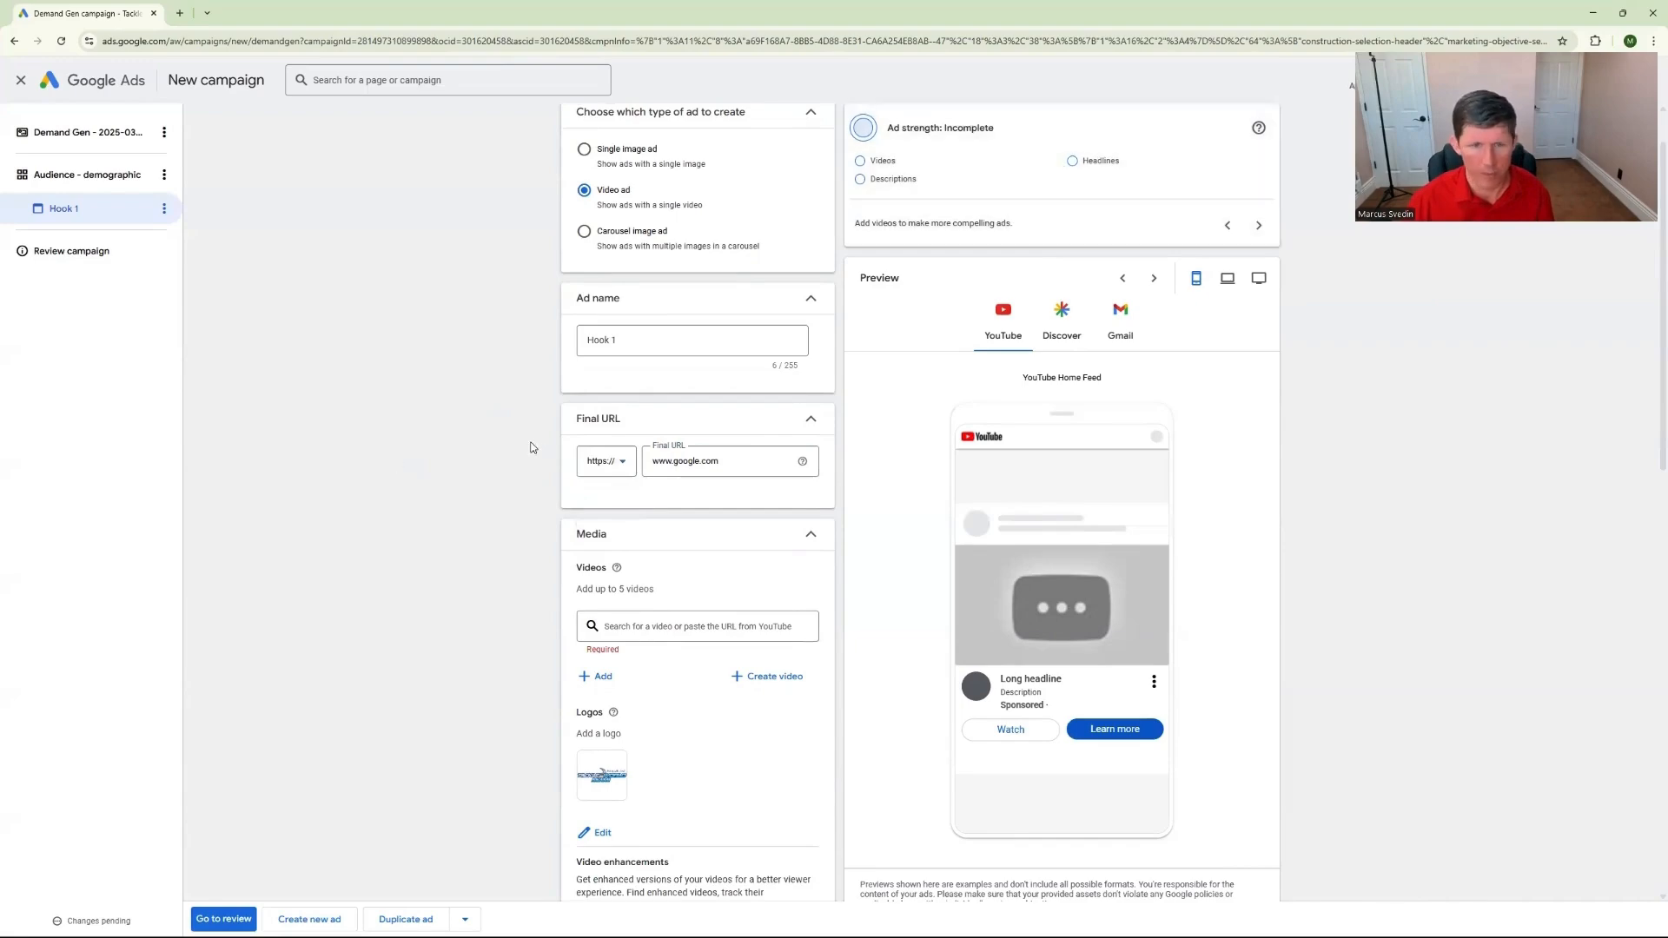
Add the 1:19 Tackle World Miami Winter video from the asset library to the ad
{"action": "scroll", "coordinate": [532, 445], "scroll_direction": "down", "scroll_amount": 2}
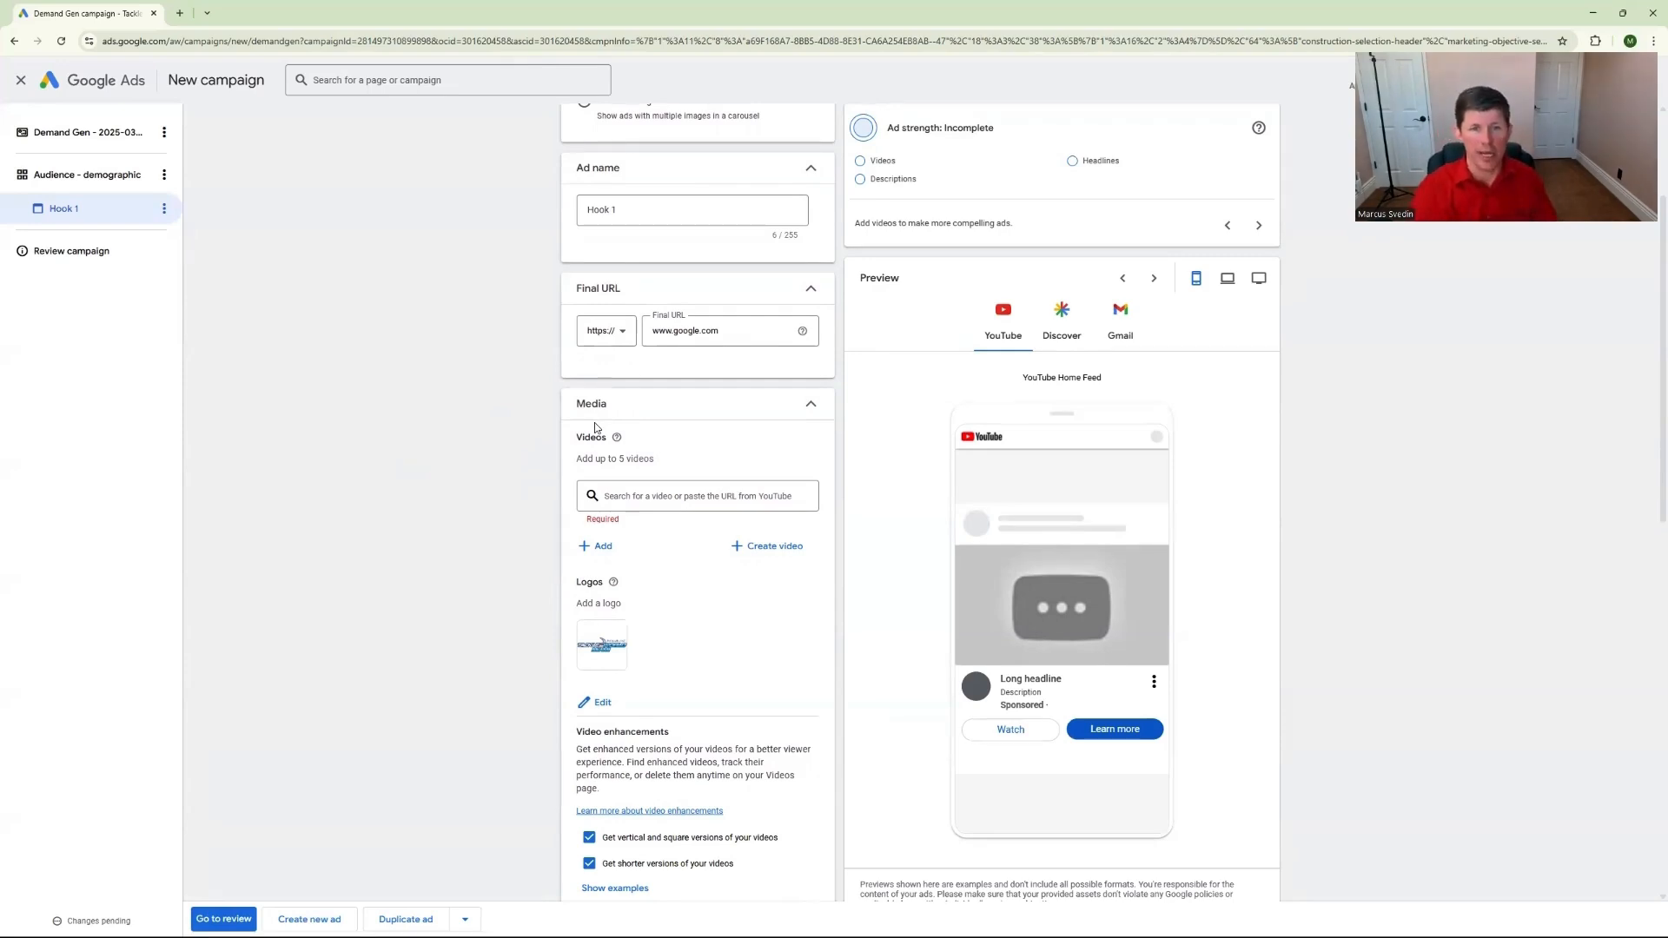
{"action": "left_click", "coordinate": [596, 546]}
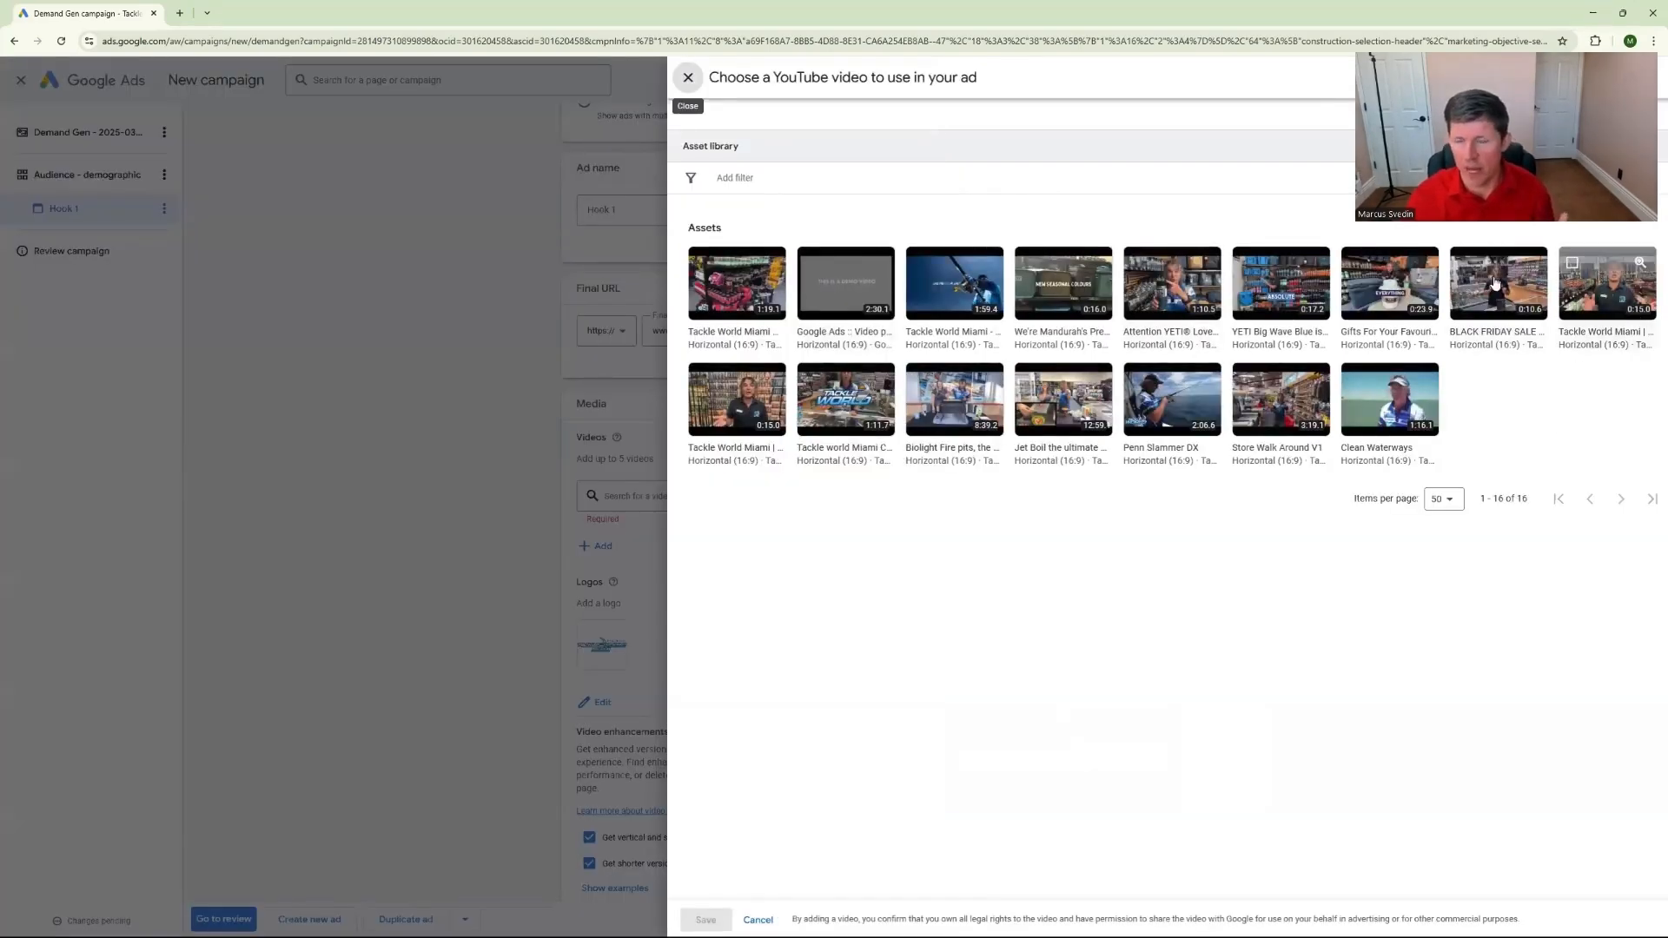
{"action": "left_click", "coordinate": [738, 295]}
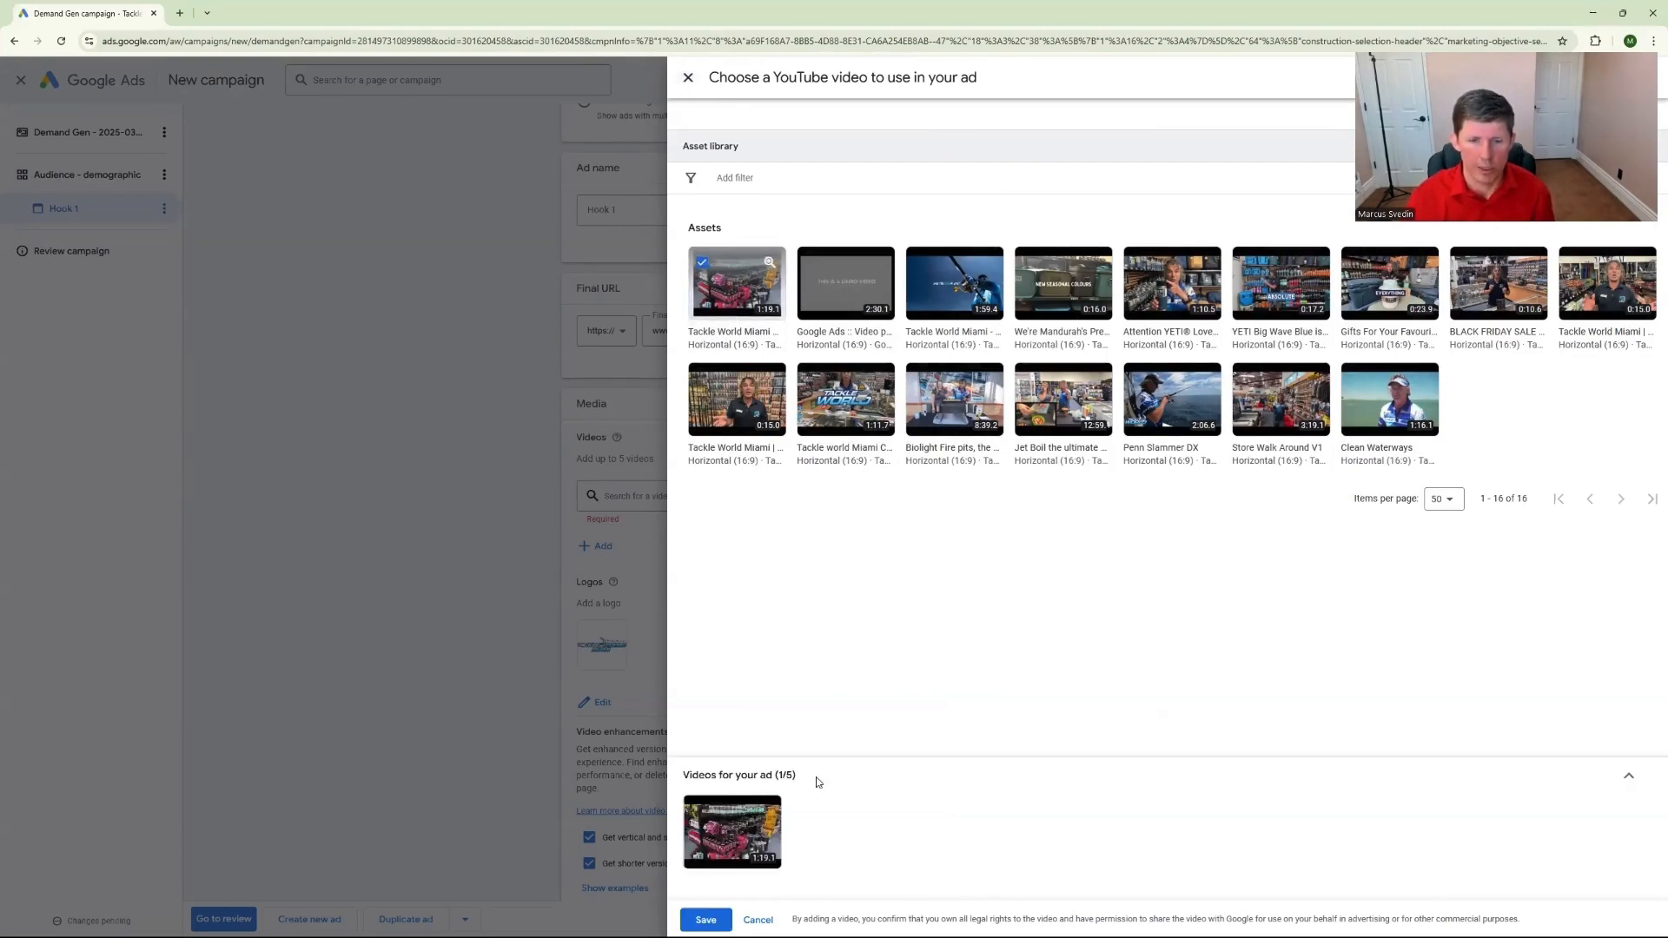
{"action": "left_click", "coordinate": [710, 918]}
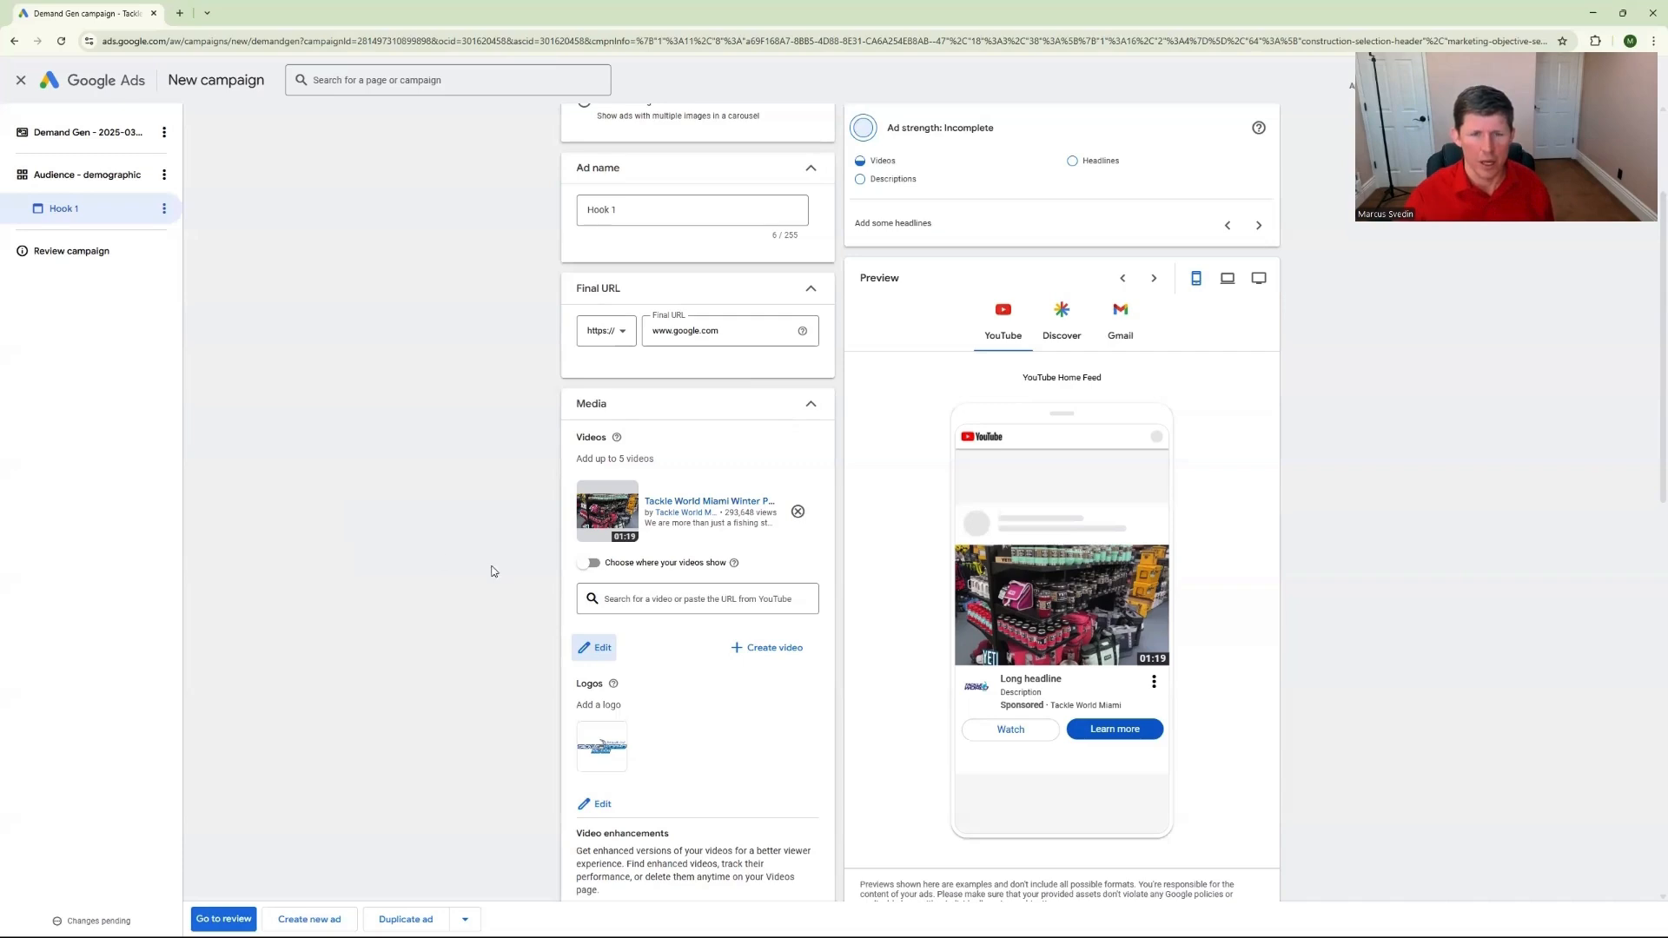
Enable choosing where the ad's videos show and restrict the video to In-stream, excluding Shorts and In-feed
{"action": "left_click", "coordinate": [590, 565]}
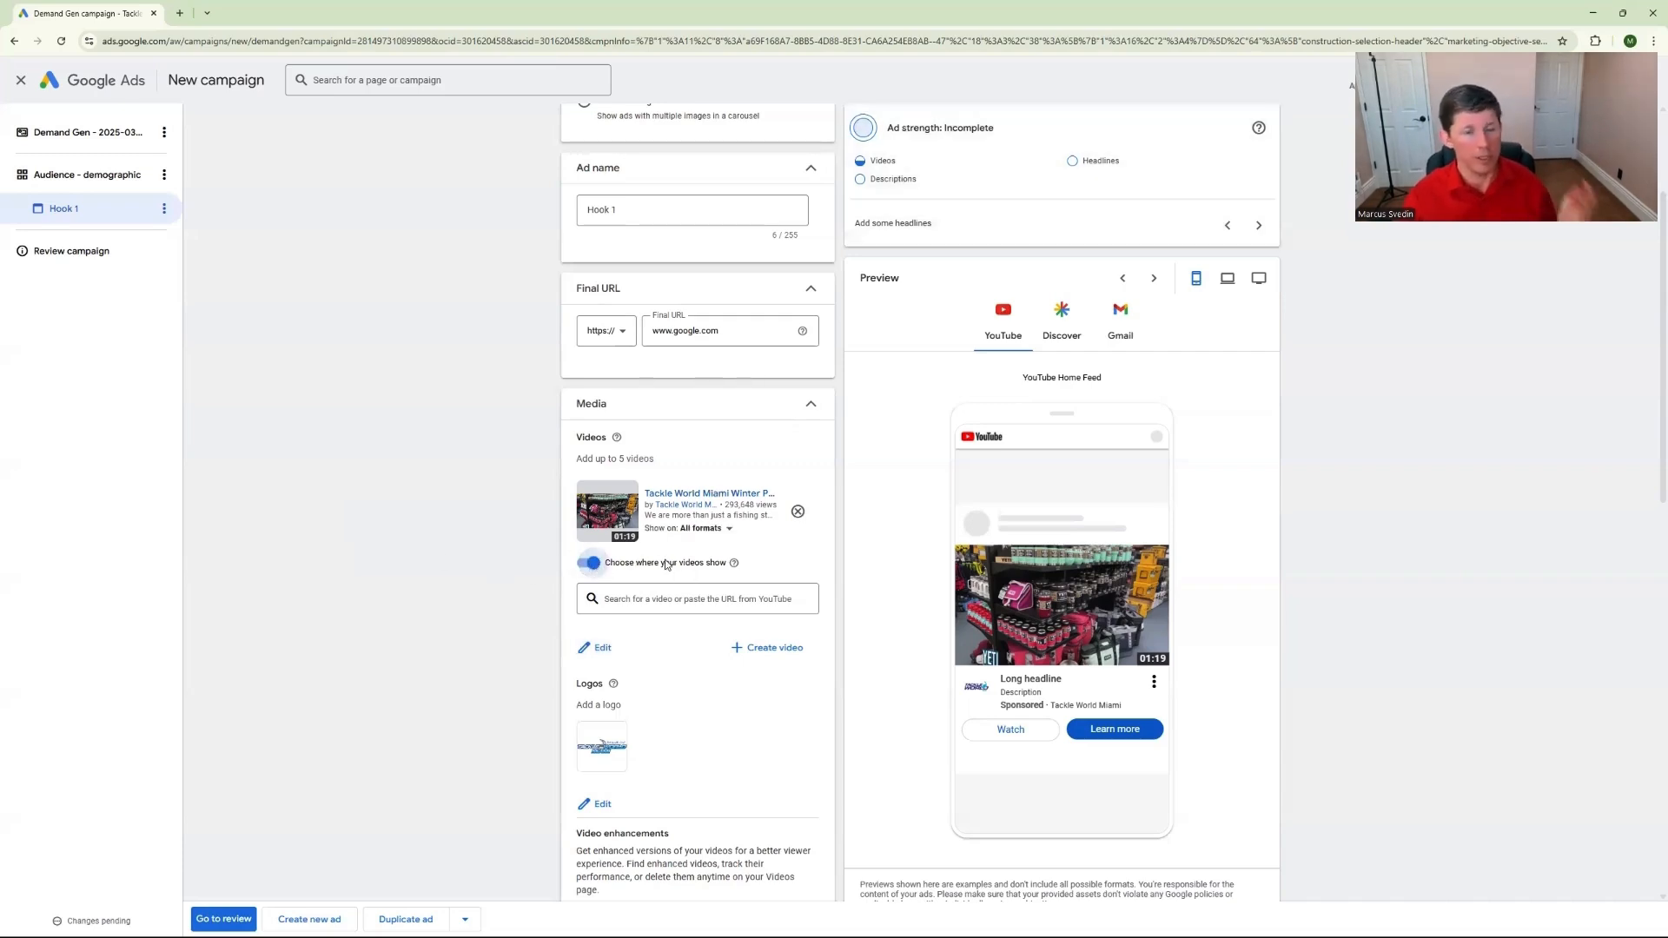
{"action": "left_click", "coordinate": [732, 532]}
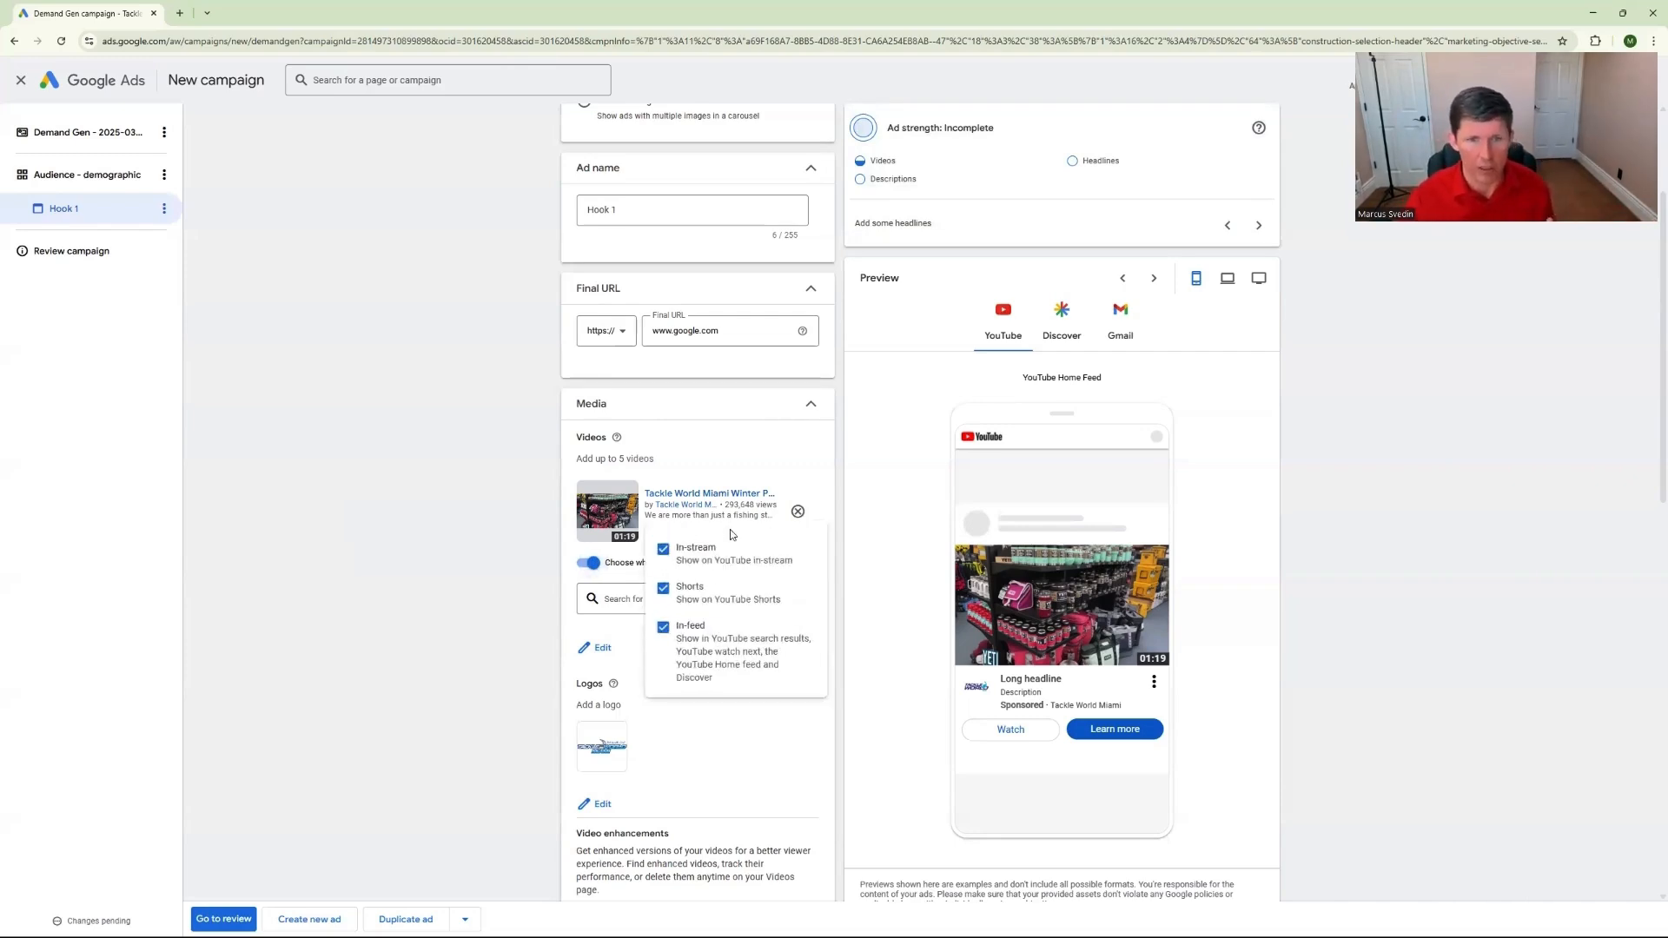
{"action": "left_click", "coordinate": [662, 627]}
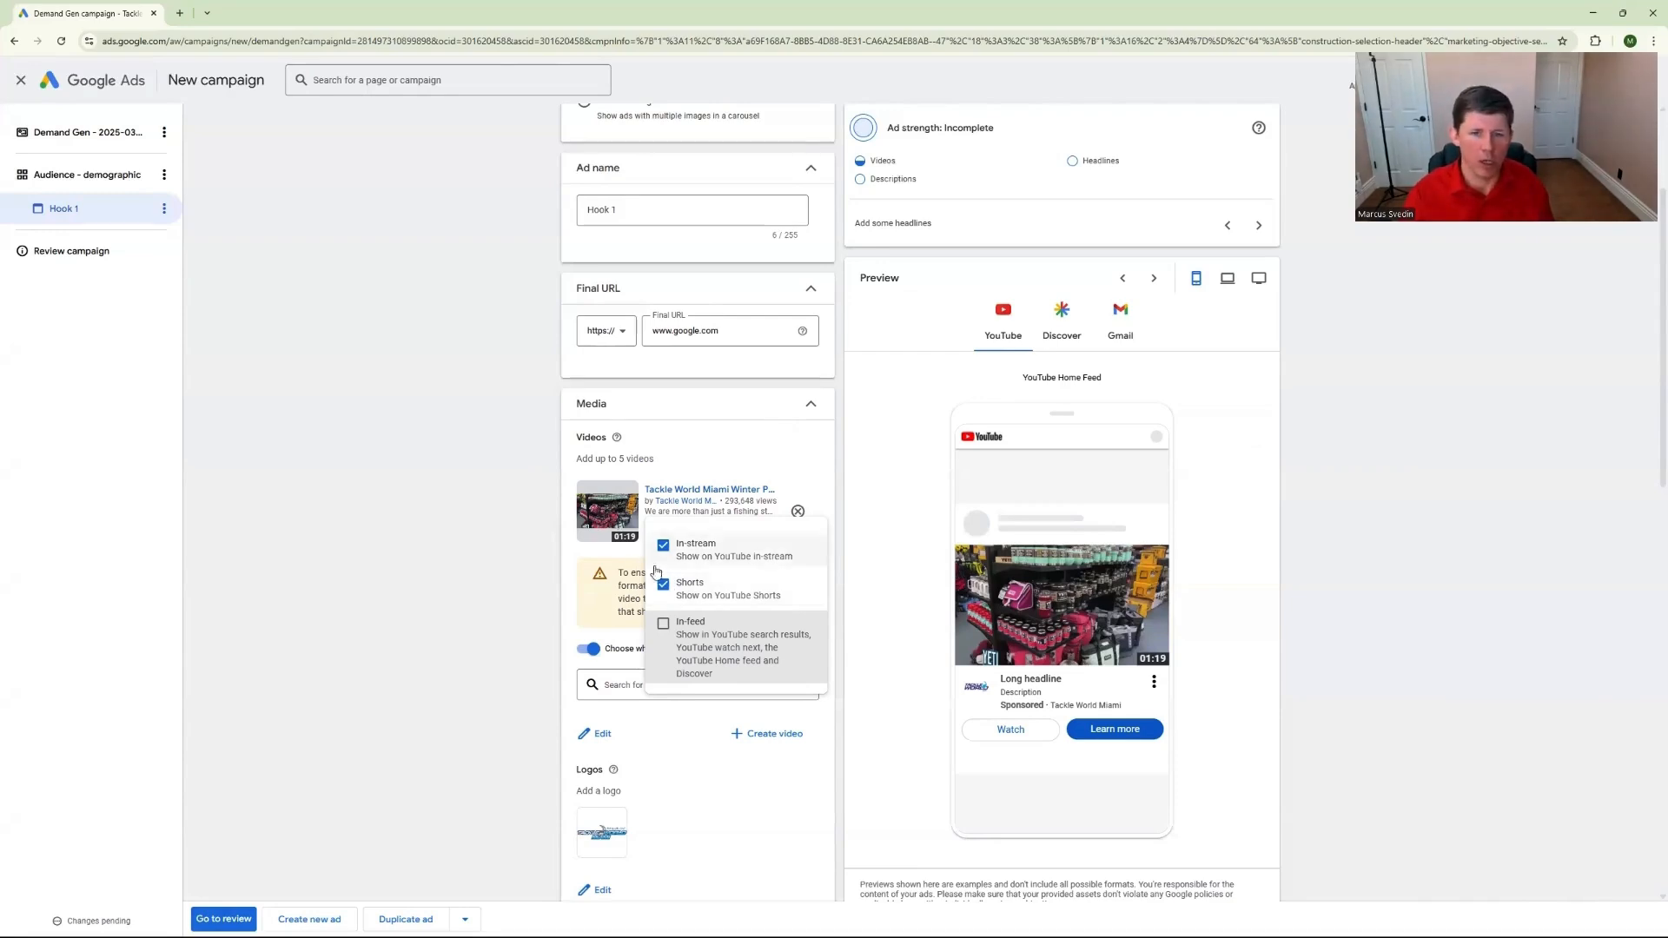
{"action": "left_click", "coordinate": [662, 584]}
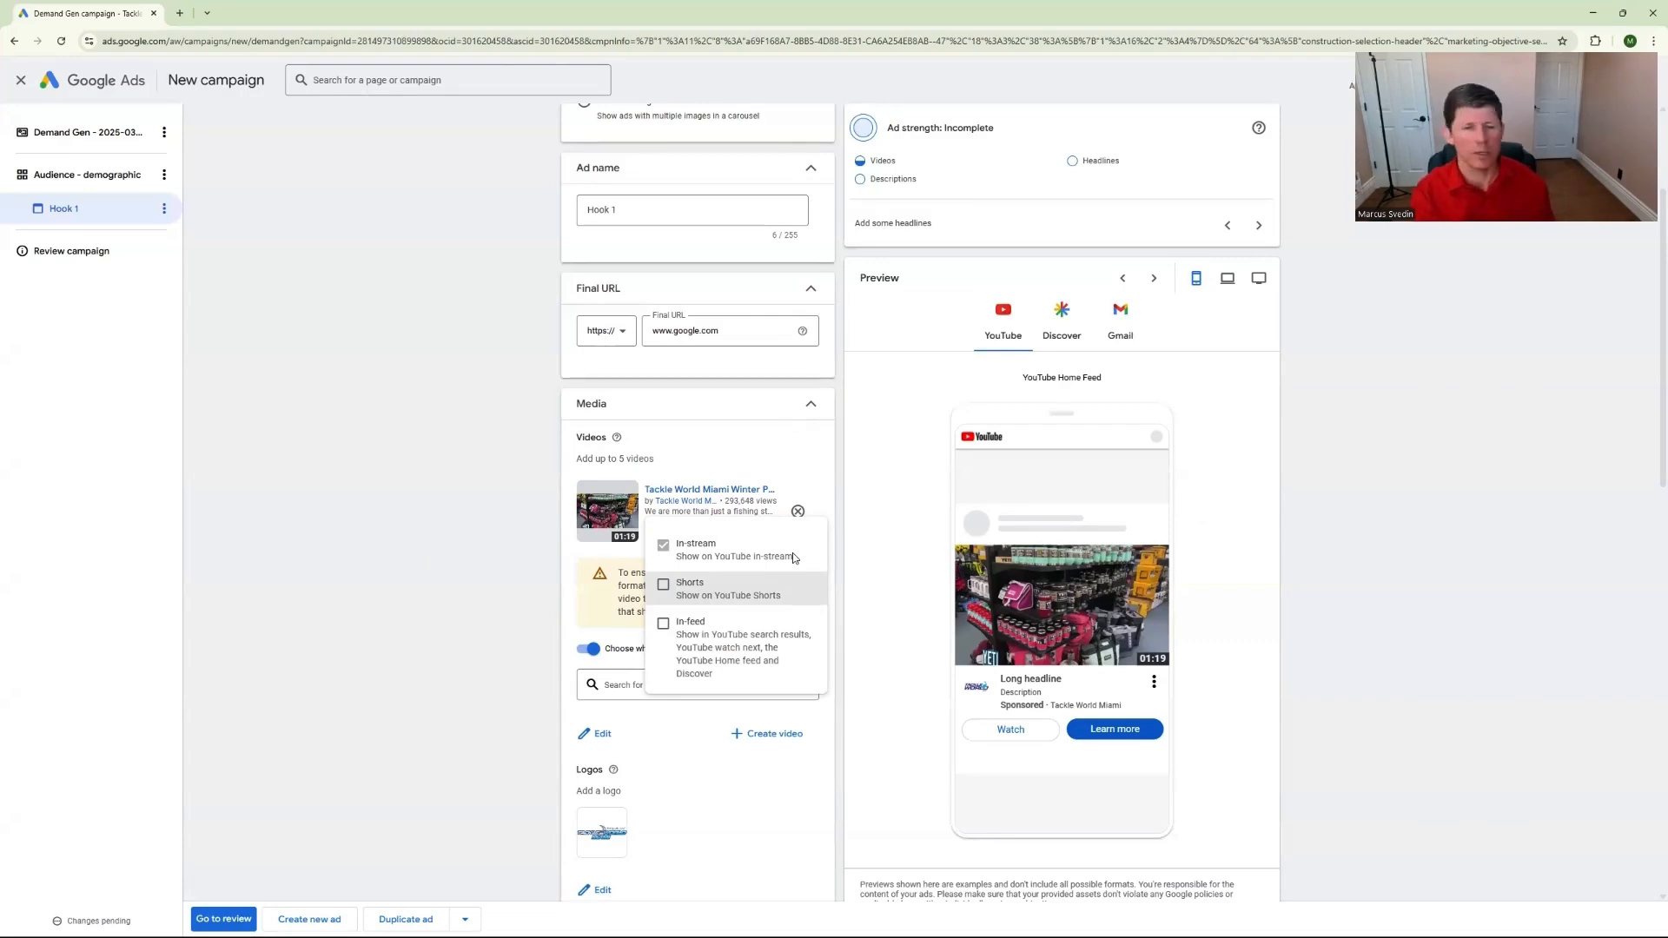
{"action": "left_click", "coordinate": [493, 540]}
{"action": "scroll", "coordinate": [492, 545], "scroll_direction": "down", "scroll_amount": 1}
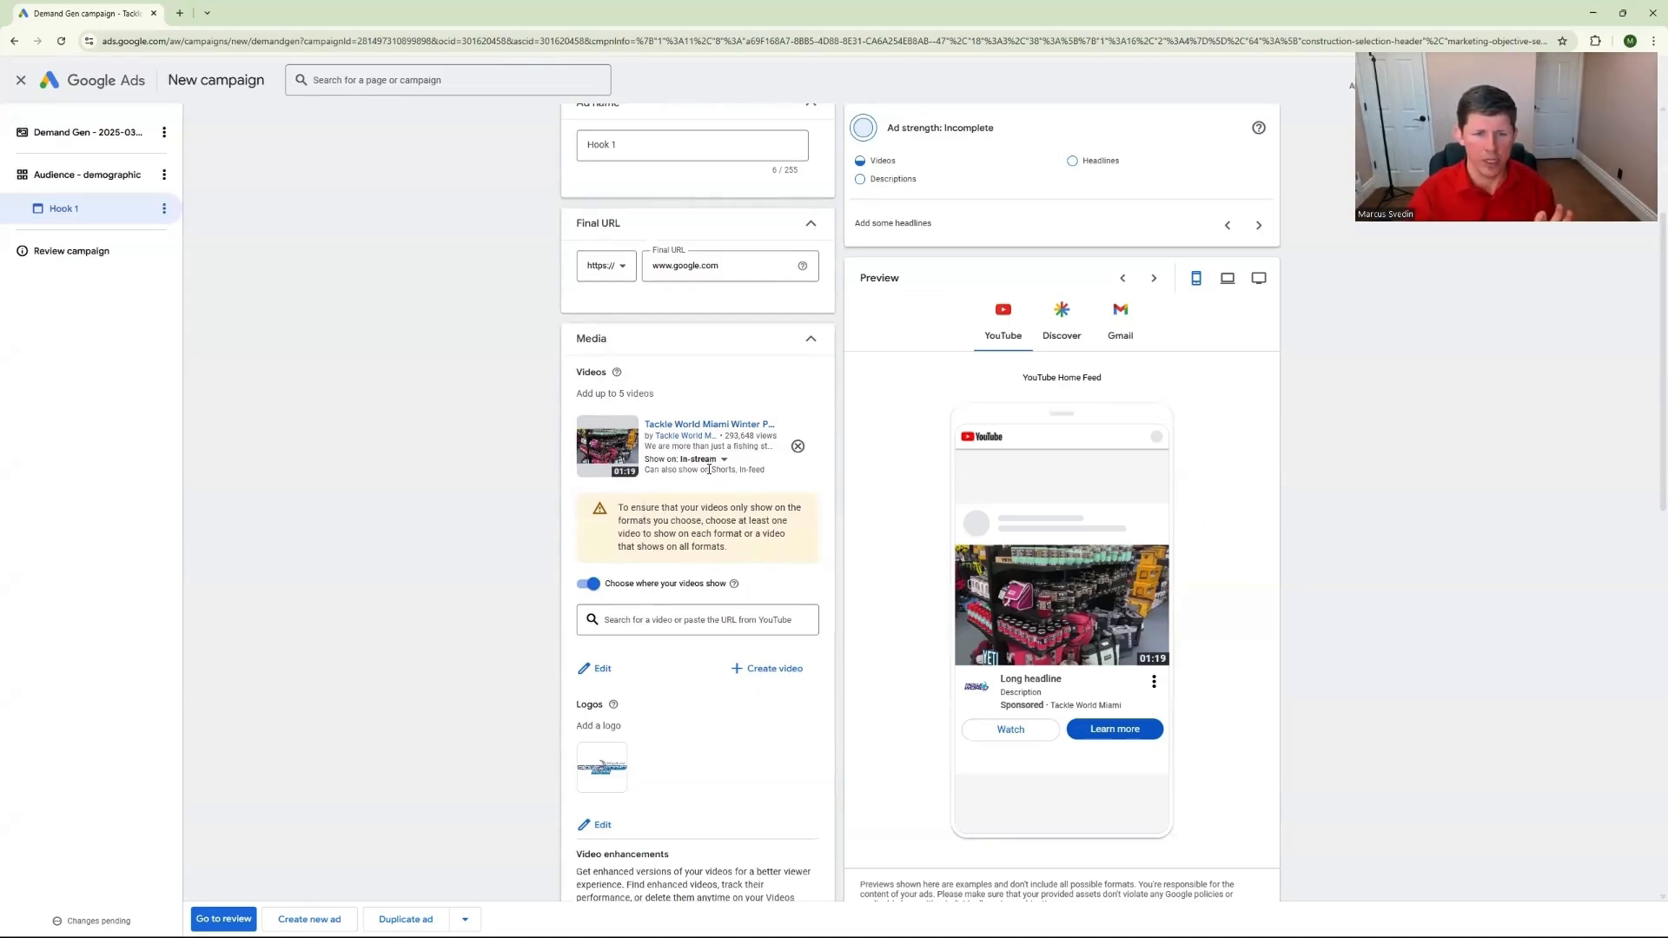
Disable getting shorter versions of the ad's videos in the video enhancements
{"action": "scroll", "coordinate": [414, 556], "scroll_direction": "down", "scroll_amount": 2}
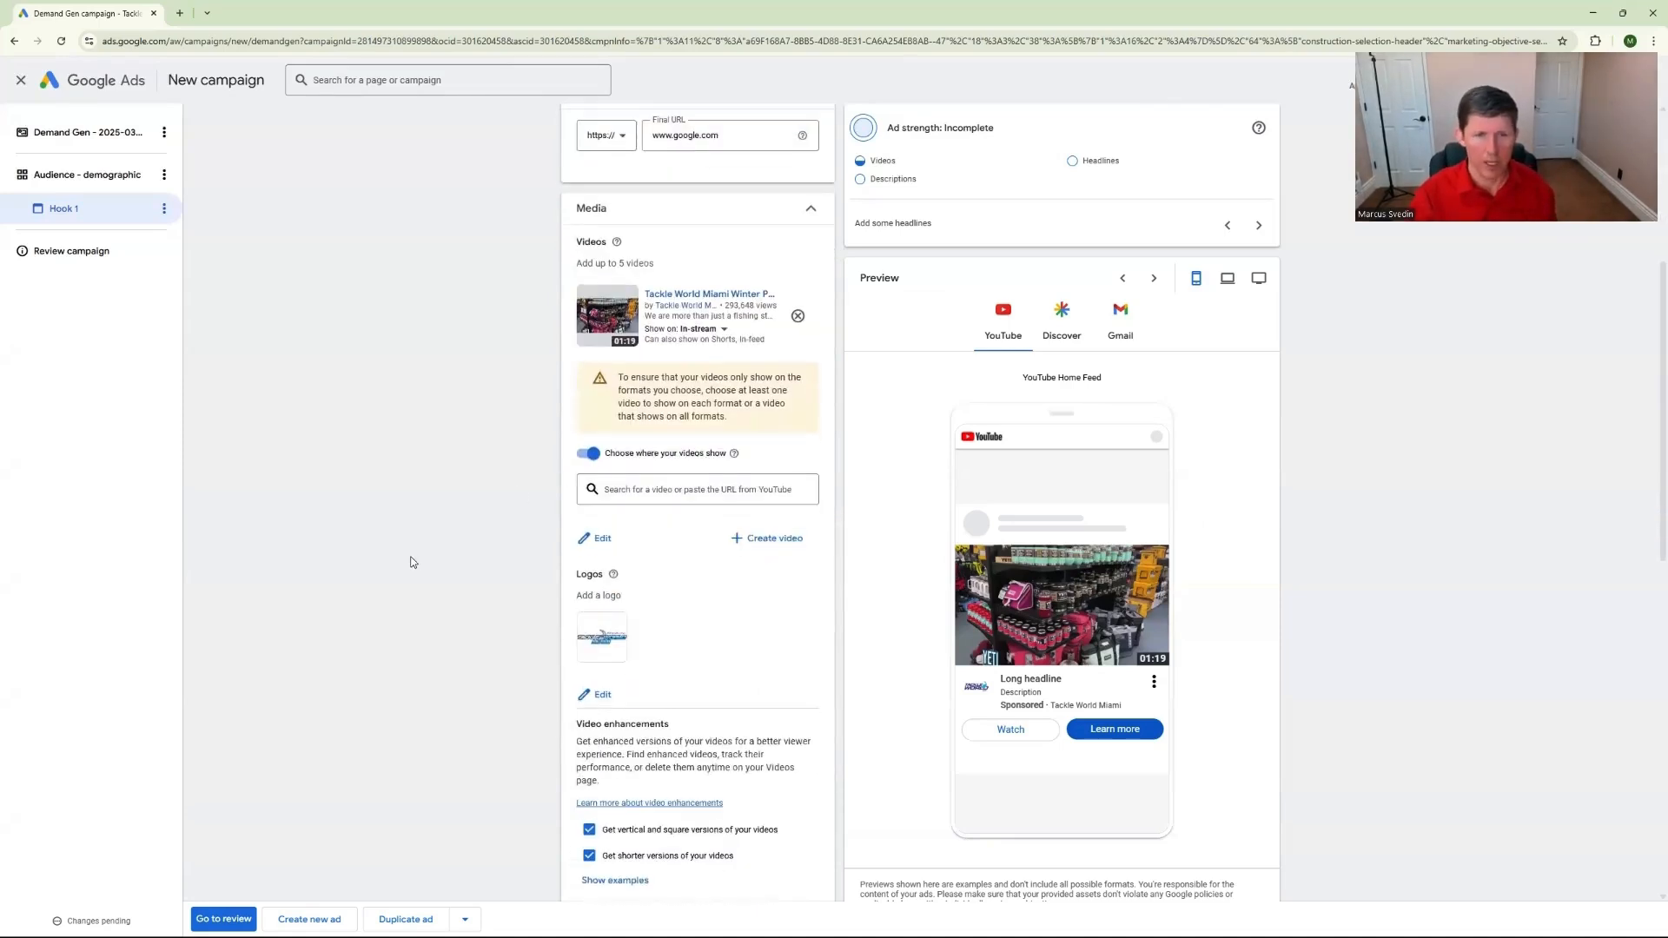
{"action": "scroll", "coordinate": [413, 562], "scroll_direction": "down", "scroll_amount": 2}
{"action": "scroll", "coordinate": [428, 578], "scroll_direction": "down", "scroll_amount": 2}
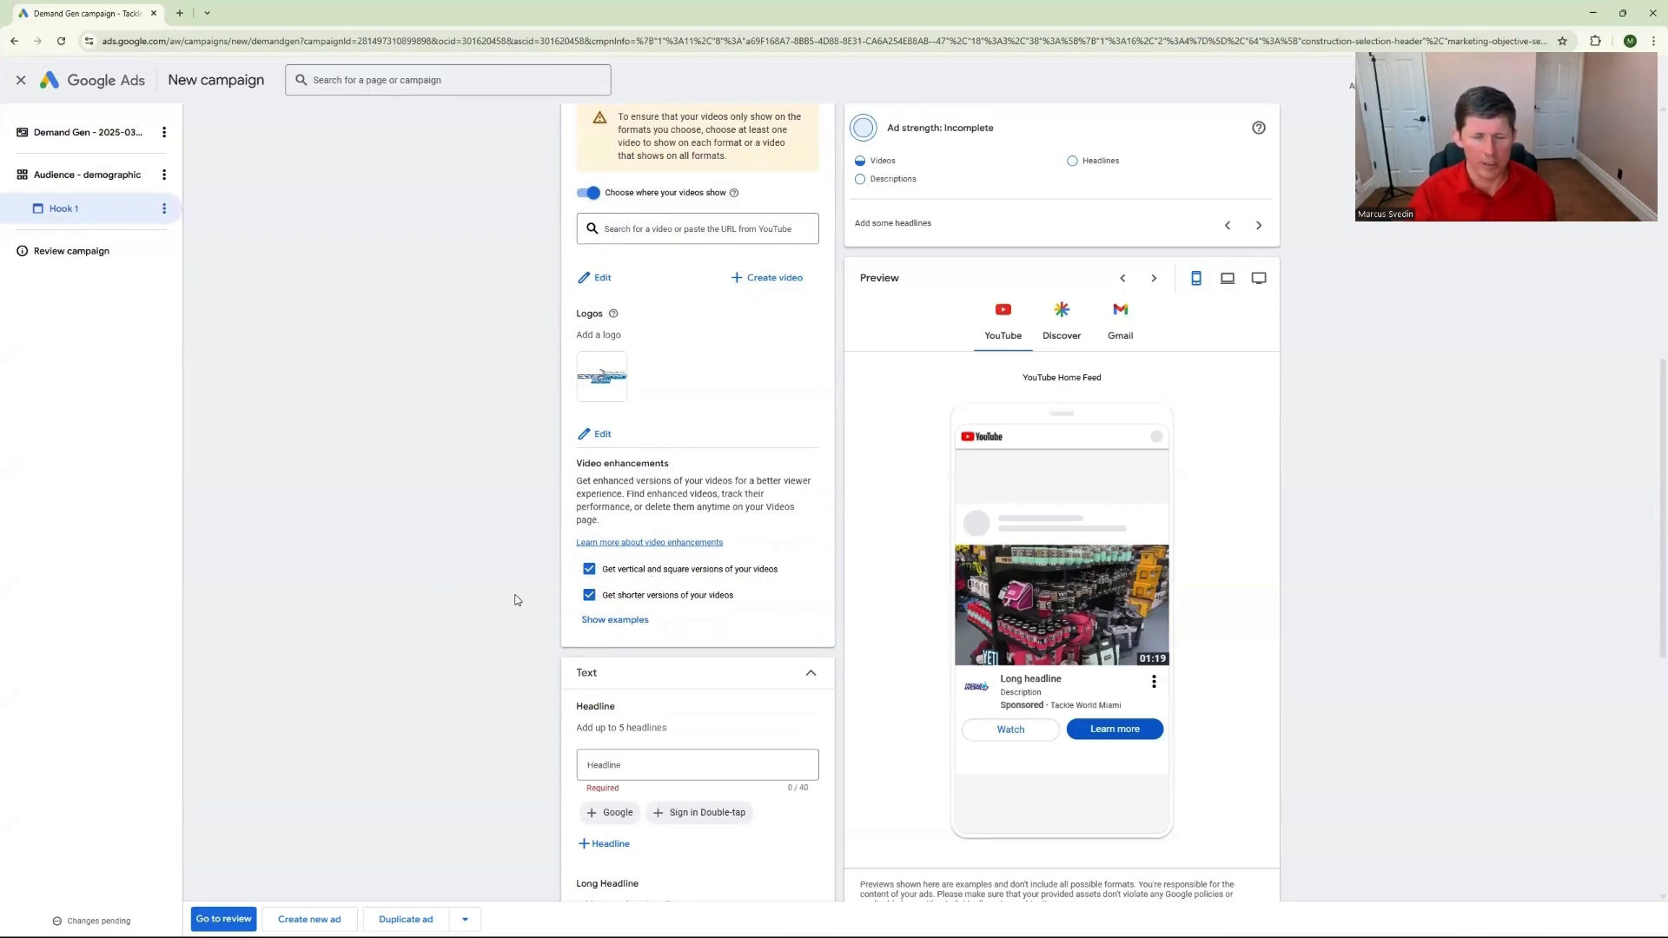
{"action": "left_click", "coordinate": [590, 596]}
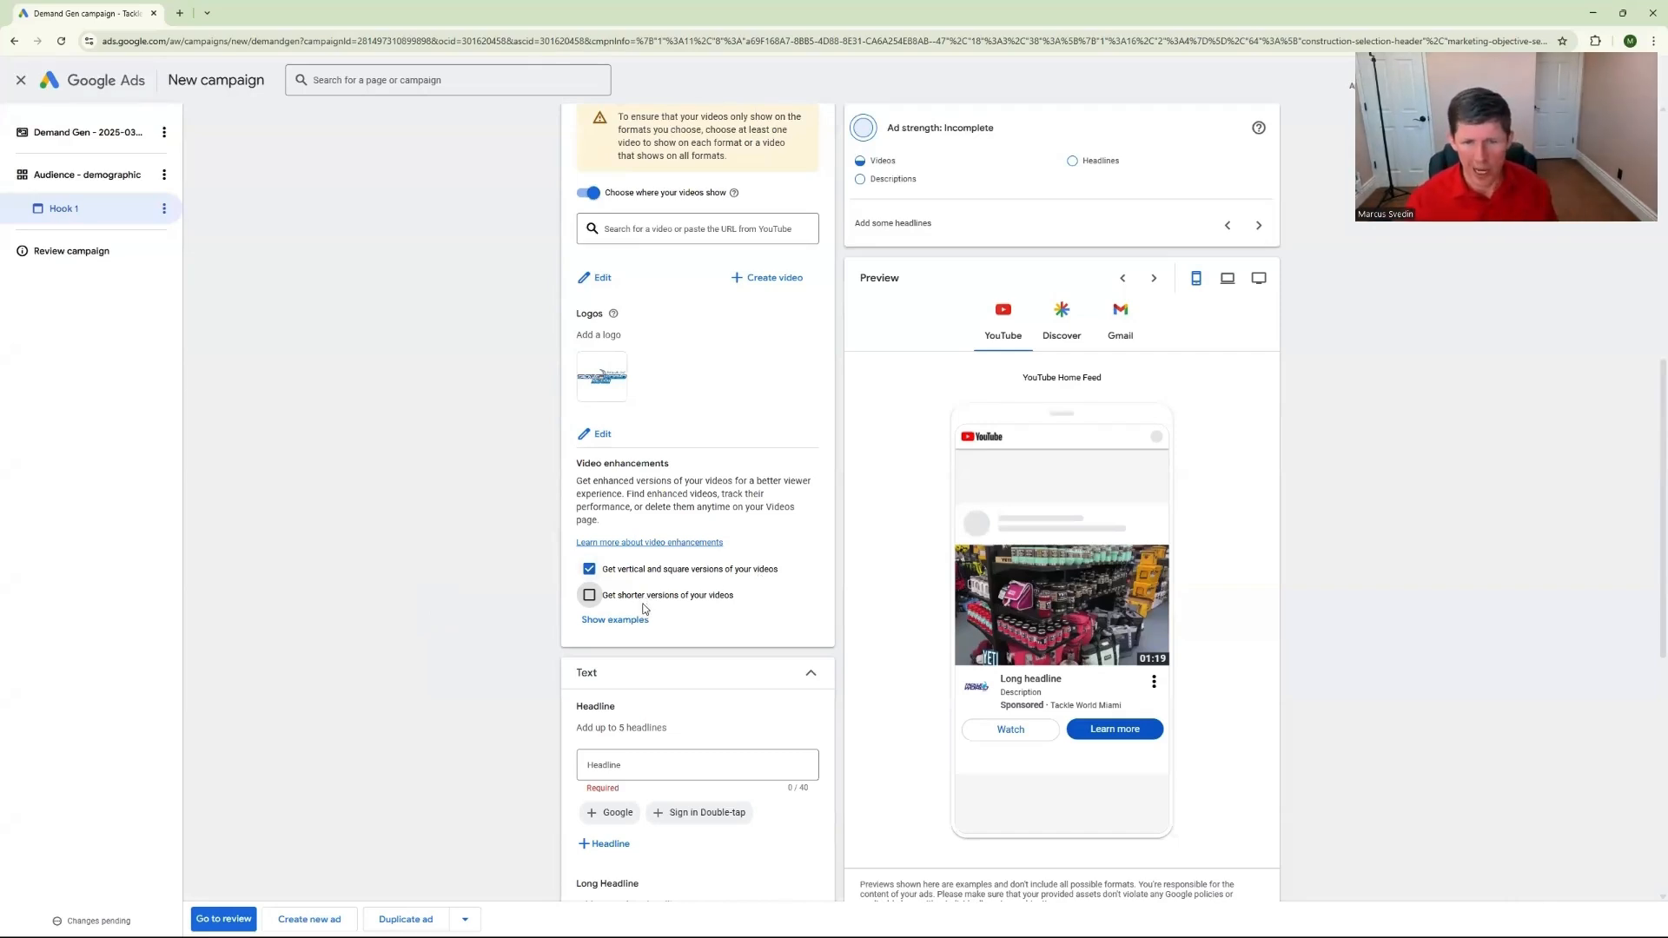
Look through the ad's text section, examining the headline, long headline and description fields
{"action": "scroll", "coordinate": [548, 652], "scroll_direction": "down", "scroll_amount": 3}
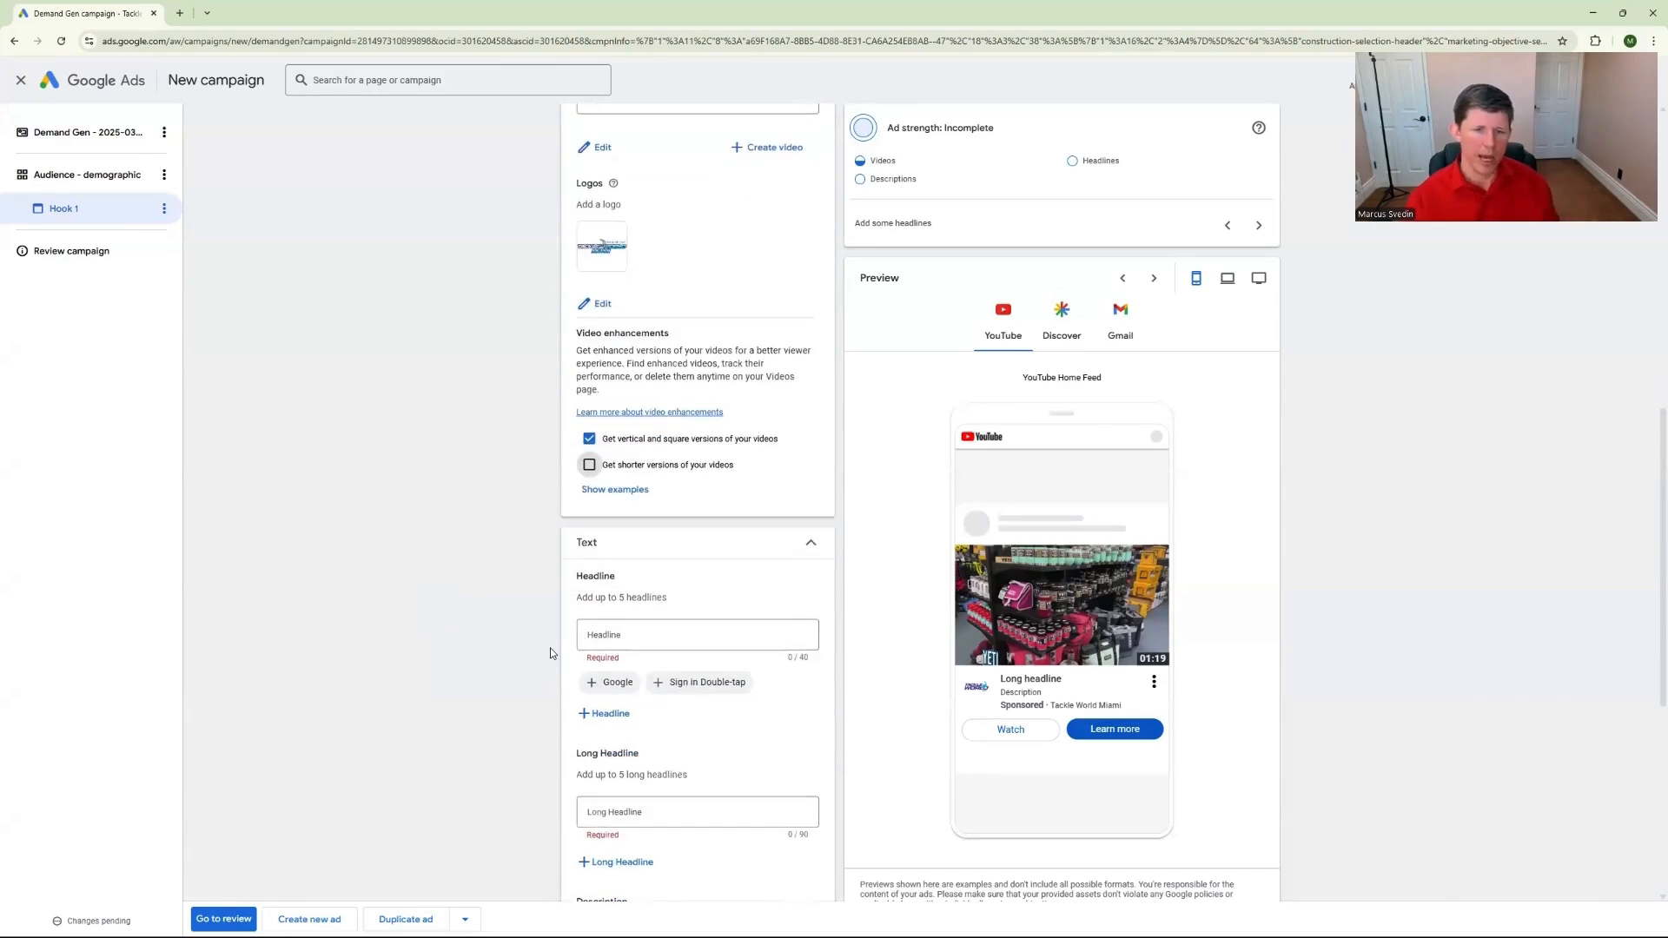
{"action": "scroll", "coordinate": [550, 644], "scroll_direction": "down", "scroll_amount": 1}
{"action": "left_click", "coordinate": [643, 443]}
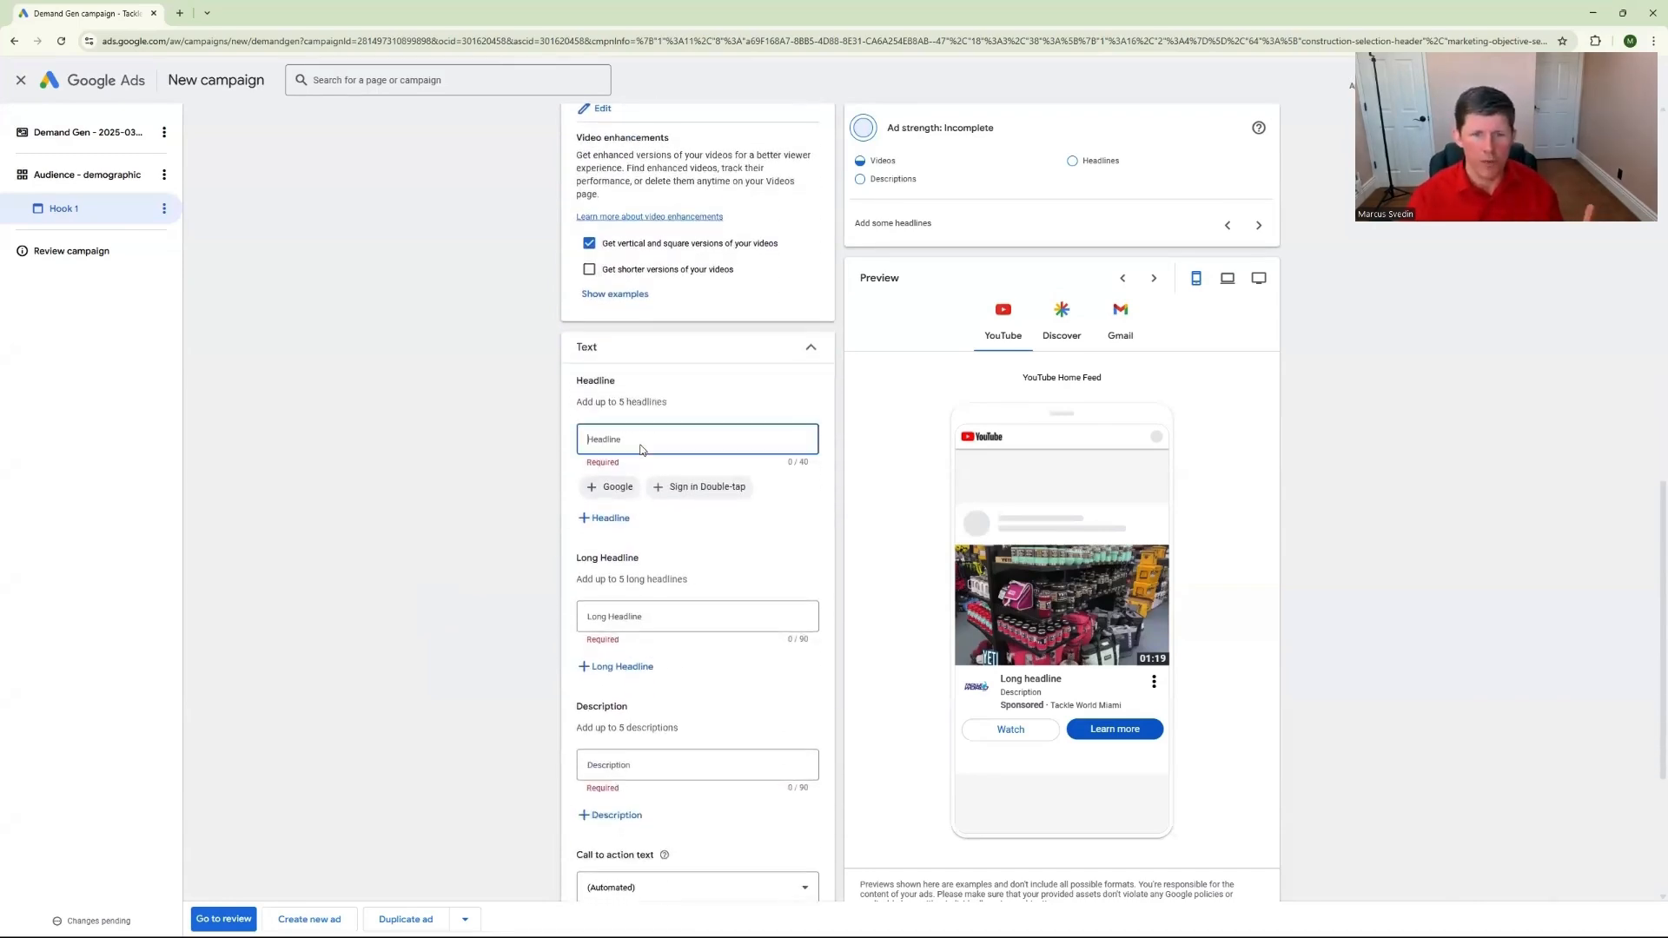
{"action": "left_click", "coordinate": [655, 615]}
{"action": "scroll", "coordinate": [647, 625], "scroll_direction": "down", "scroll_amount": 2}
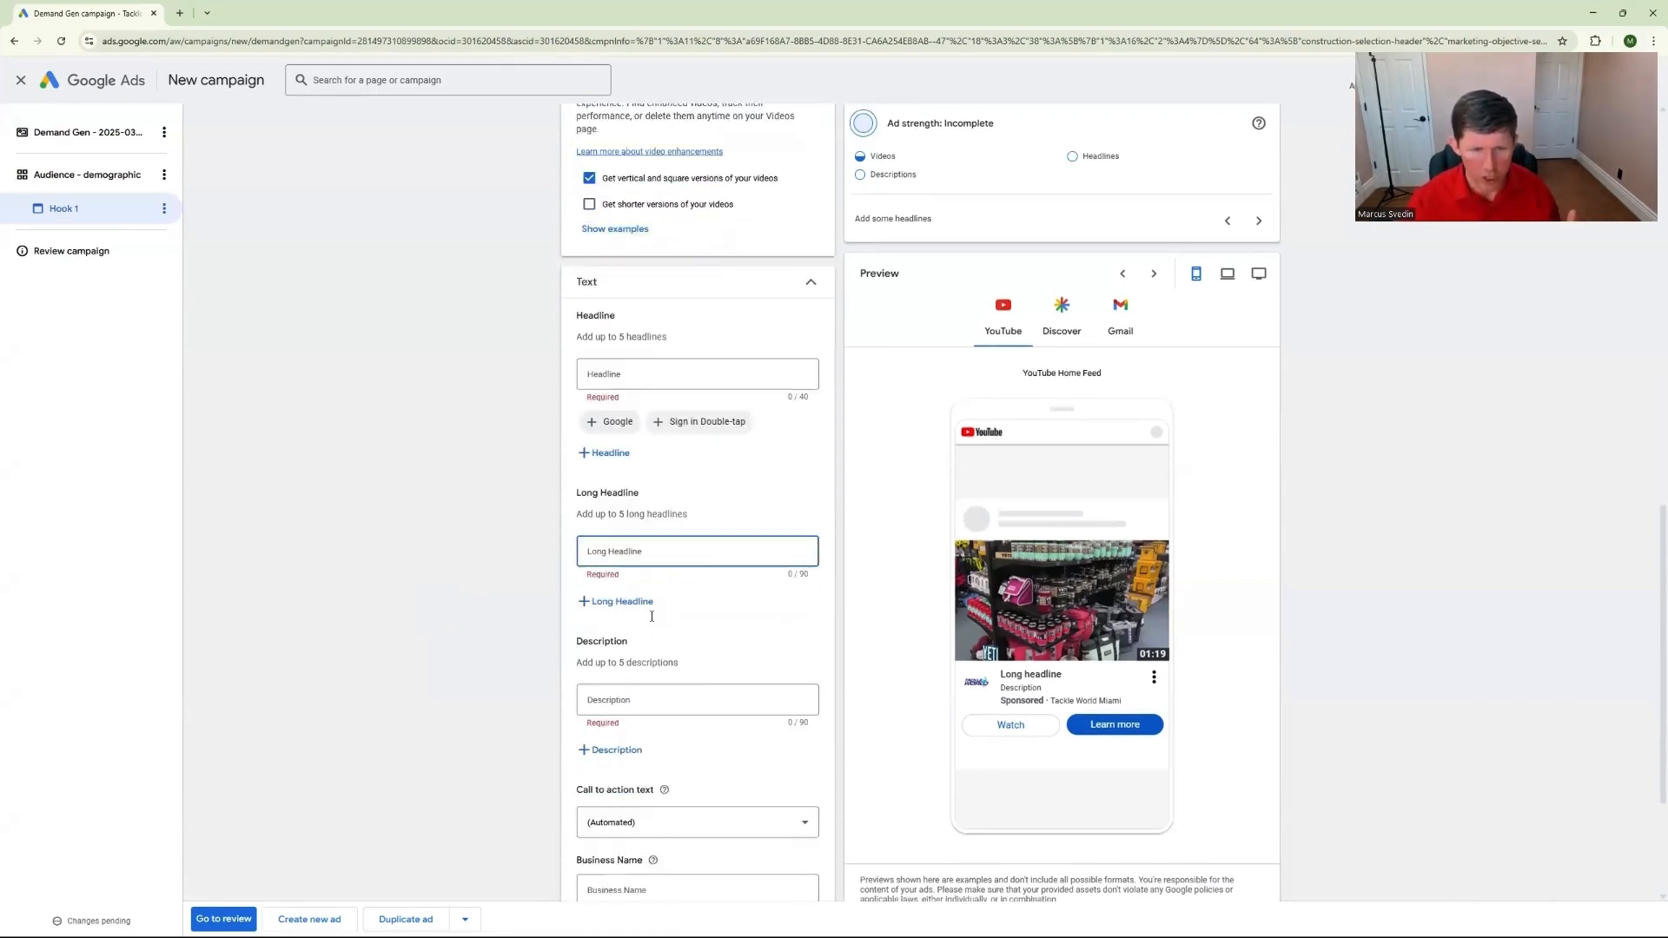
{"action": "left_click", "coordinate": [639, 634]}
{"action": "scroll", "coordinate": [647, 639], "scroll_direction": "down", "scroll_amount": 2}
Set the ad's call to action text to Contact us
{"action": "left_click", "coordinate": [756, 627]}
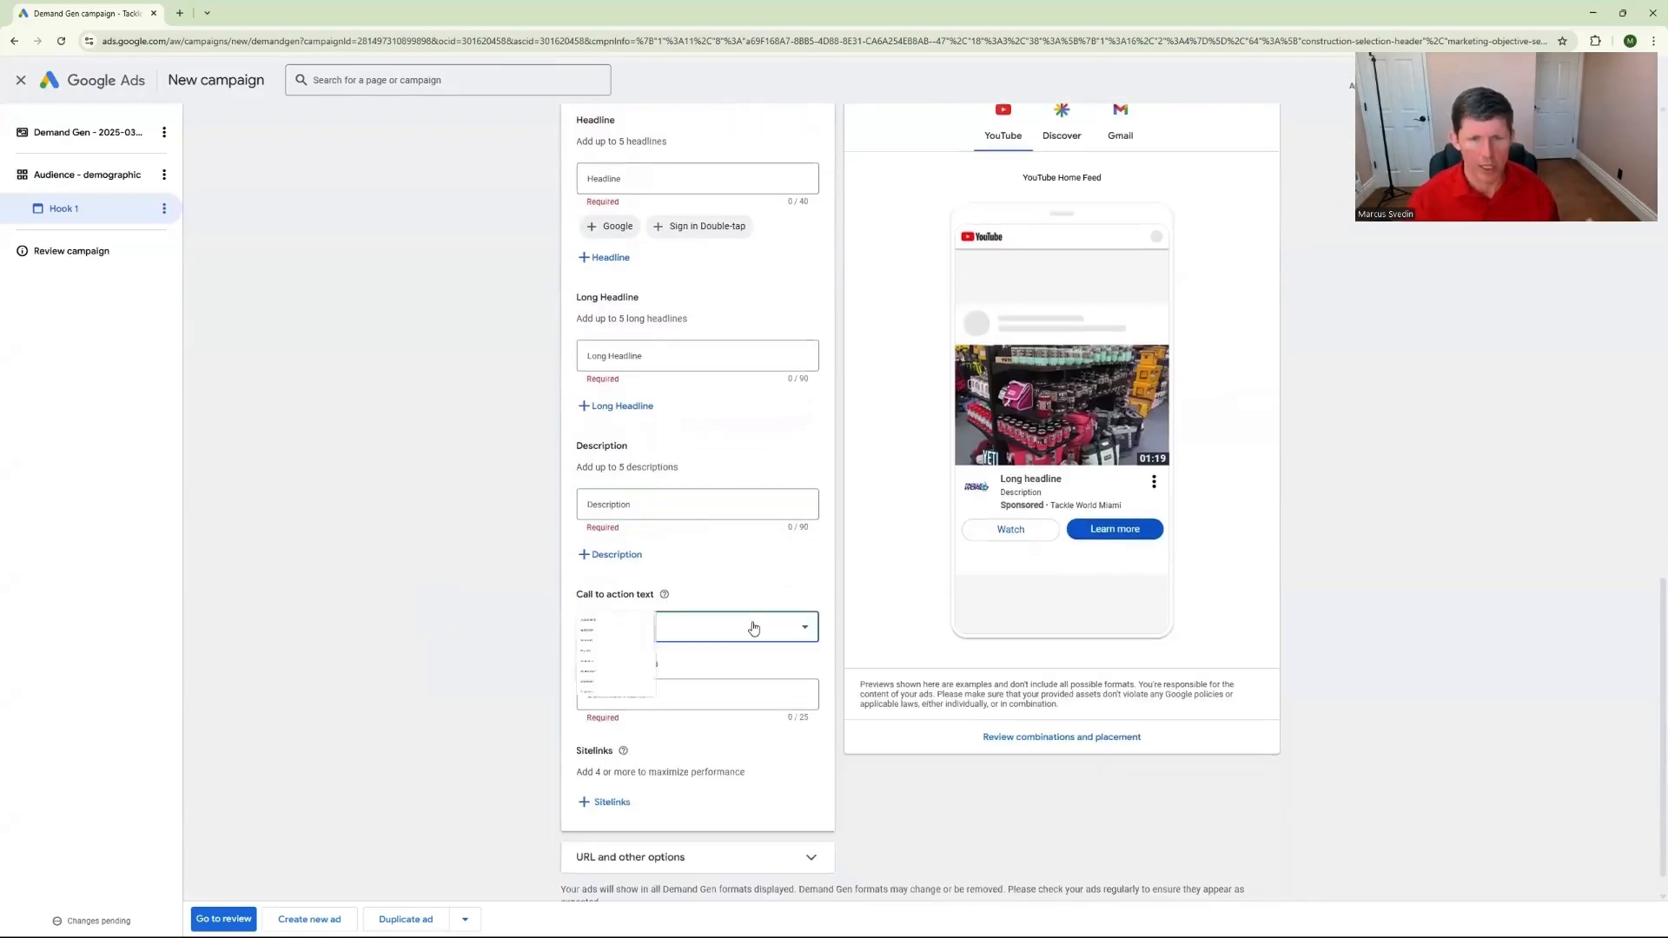
{"action": "scroll", "coordinate": [693, 726], "scroll_direction": "down", "scroll_amount": 2}
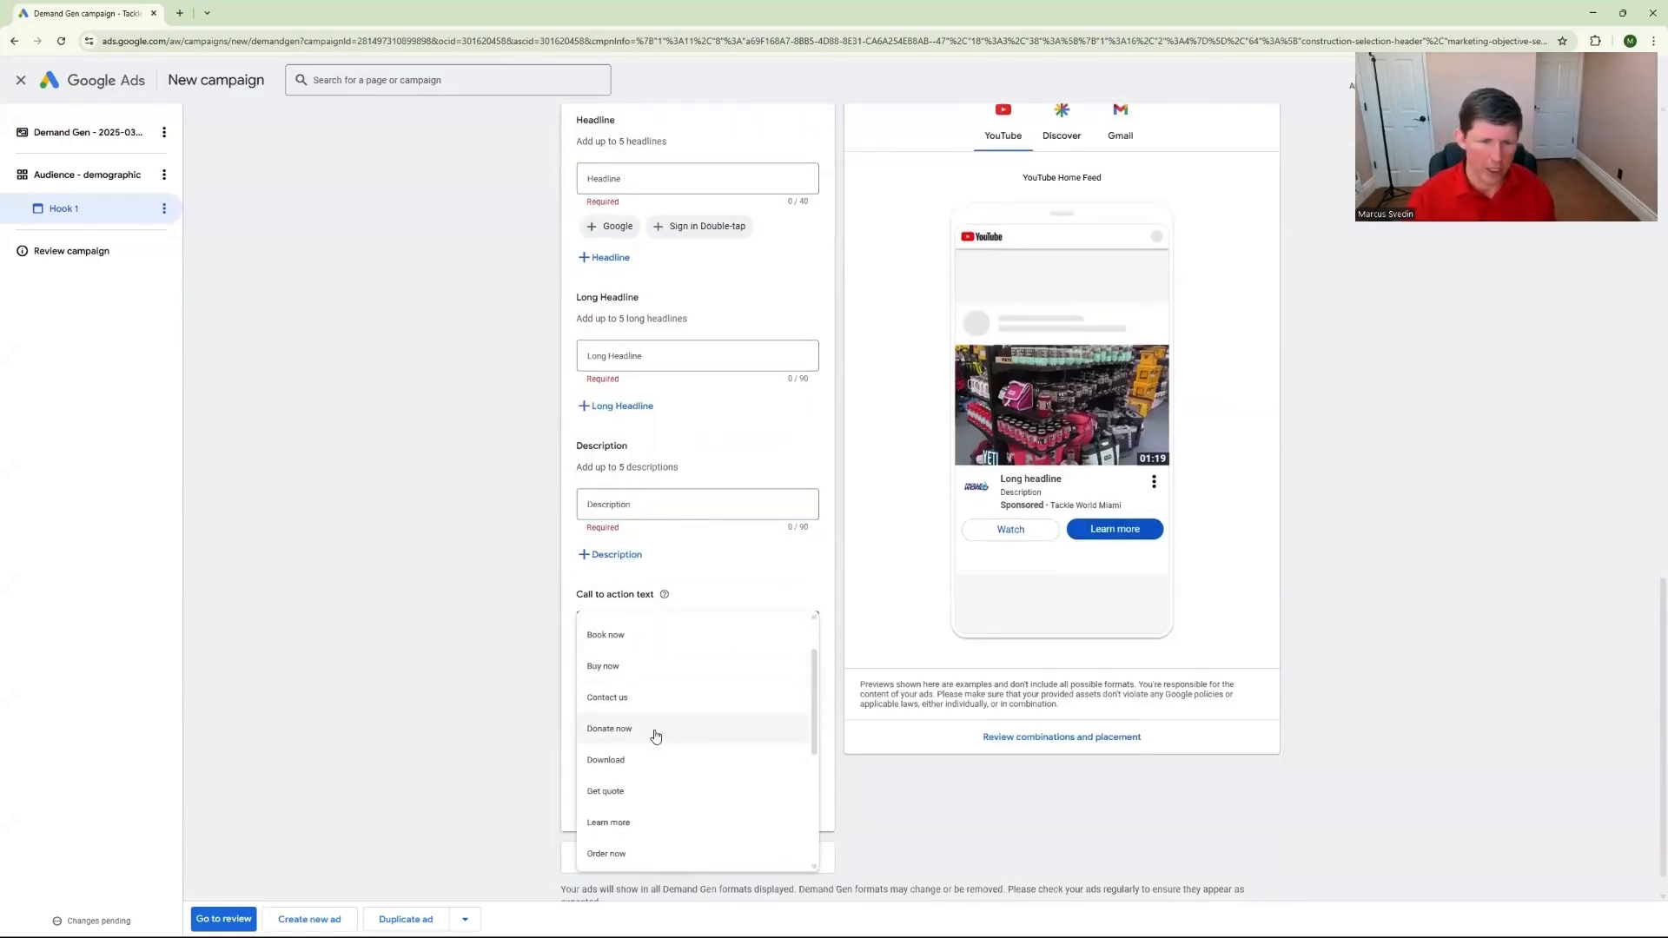
{"action": "left_click", "coordinate": [656, 693]}
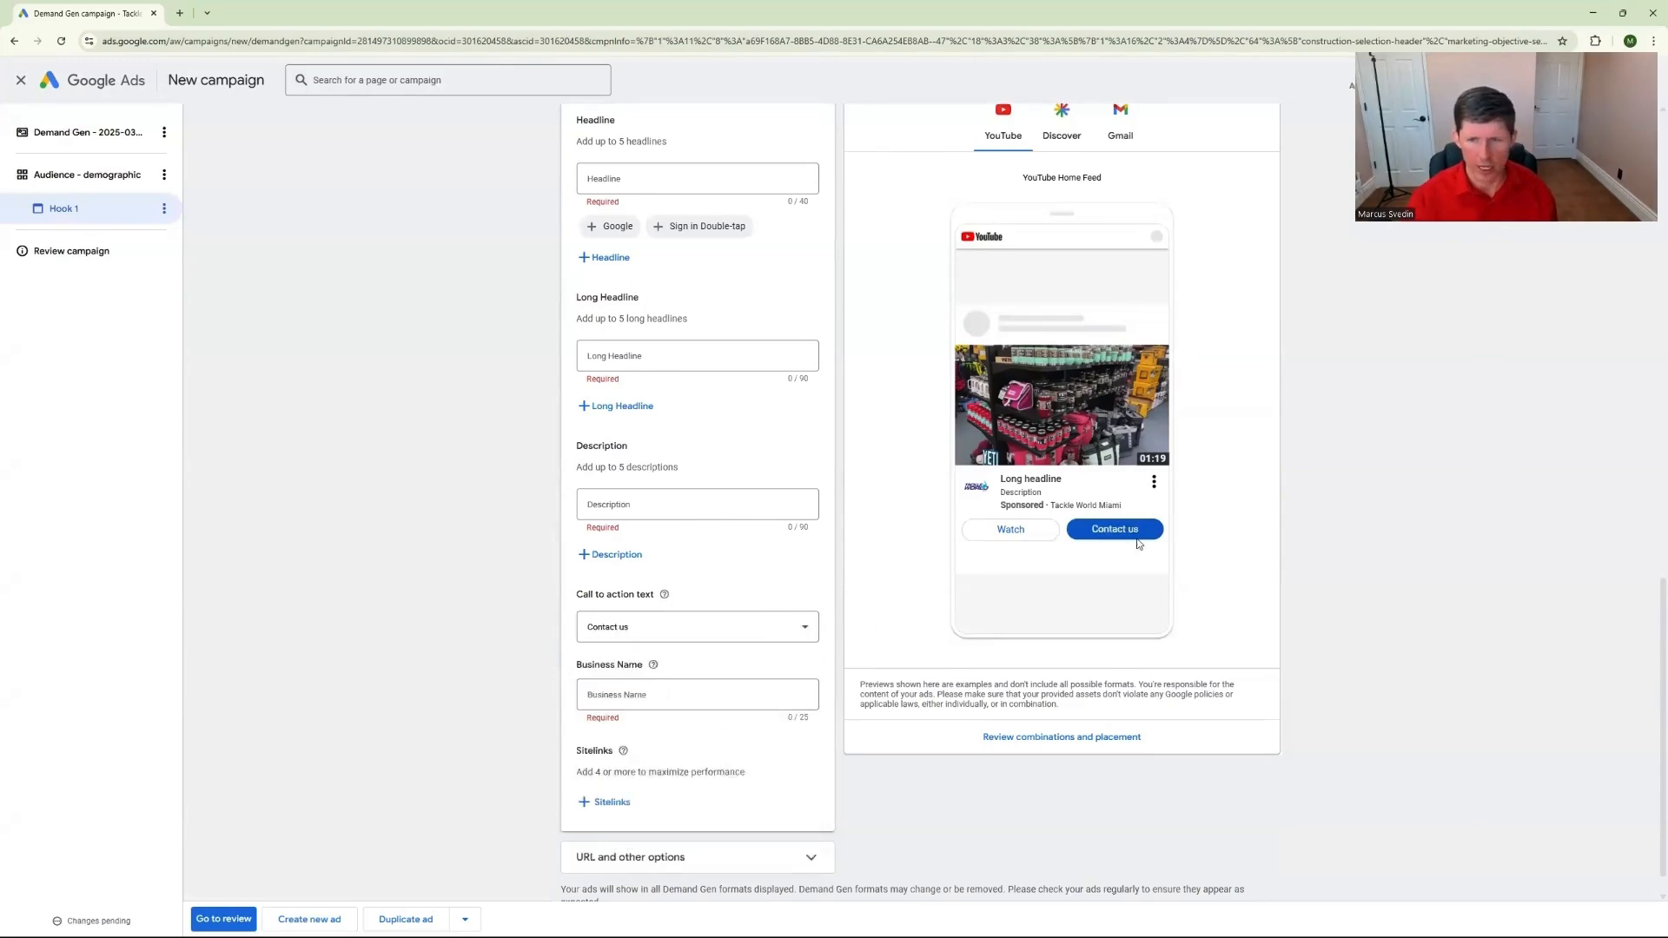
Set the ad's call to action text to Learn more
{"action": "left_click", "coordinate": [695, 626]}
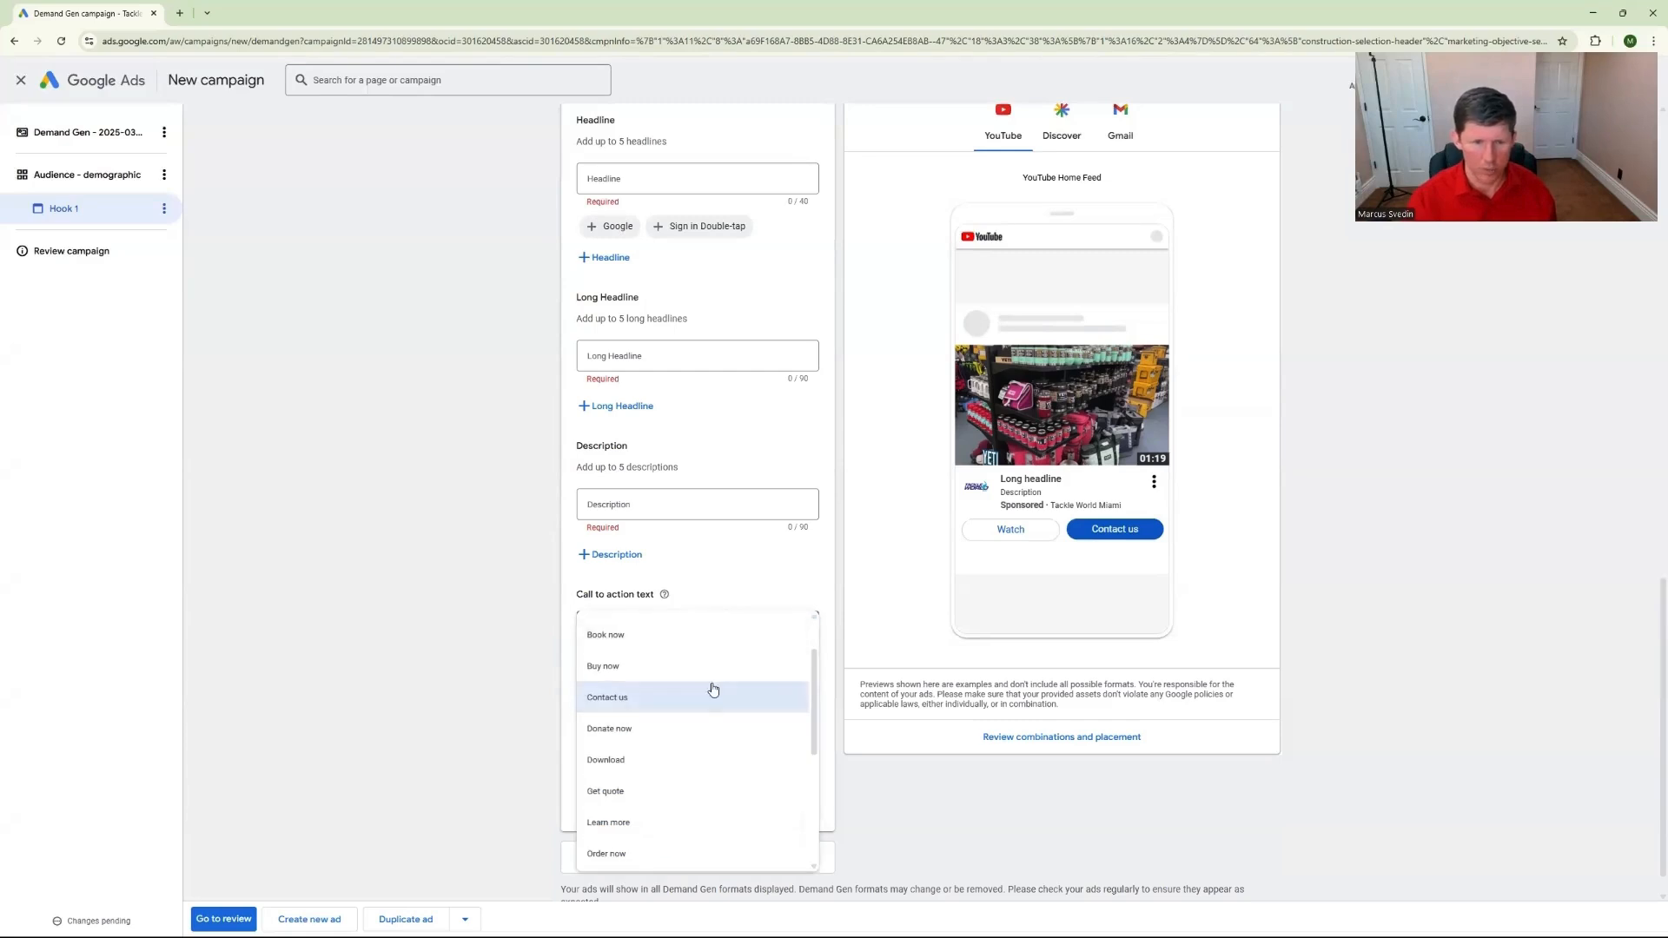
{"action": "scroll", "coordinate": [696, 758], "scroll_direction": "down", "scroll_amount": 2}
{"action": "left_click", "coordinate": [697, 757]}
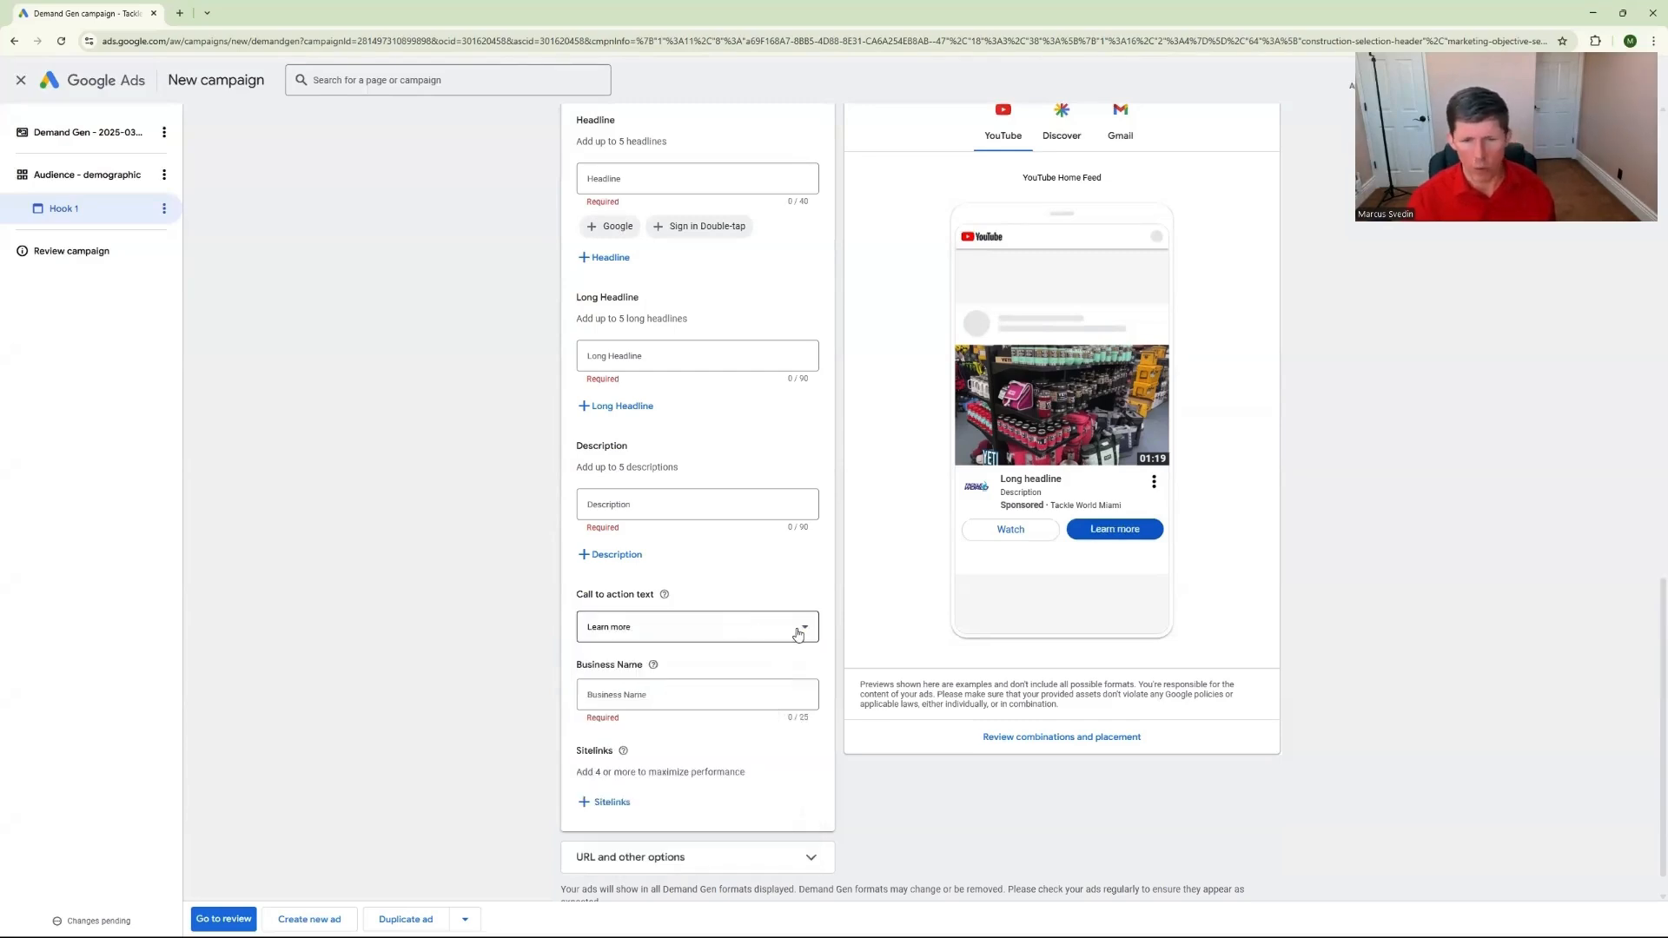
Enter "Cool Business Name" as the ad's business name
{"action": "left_click", "coordinate": [743, 693]}
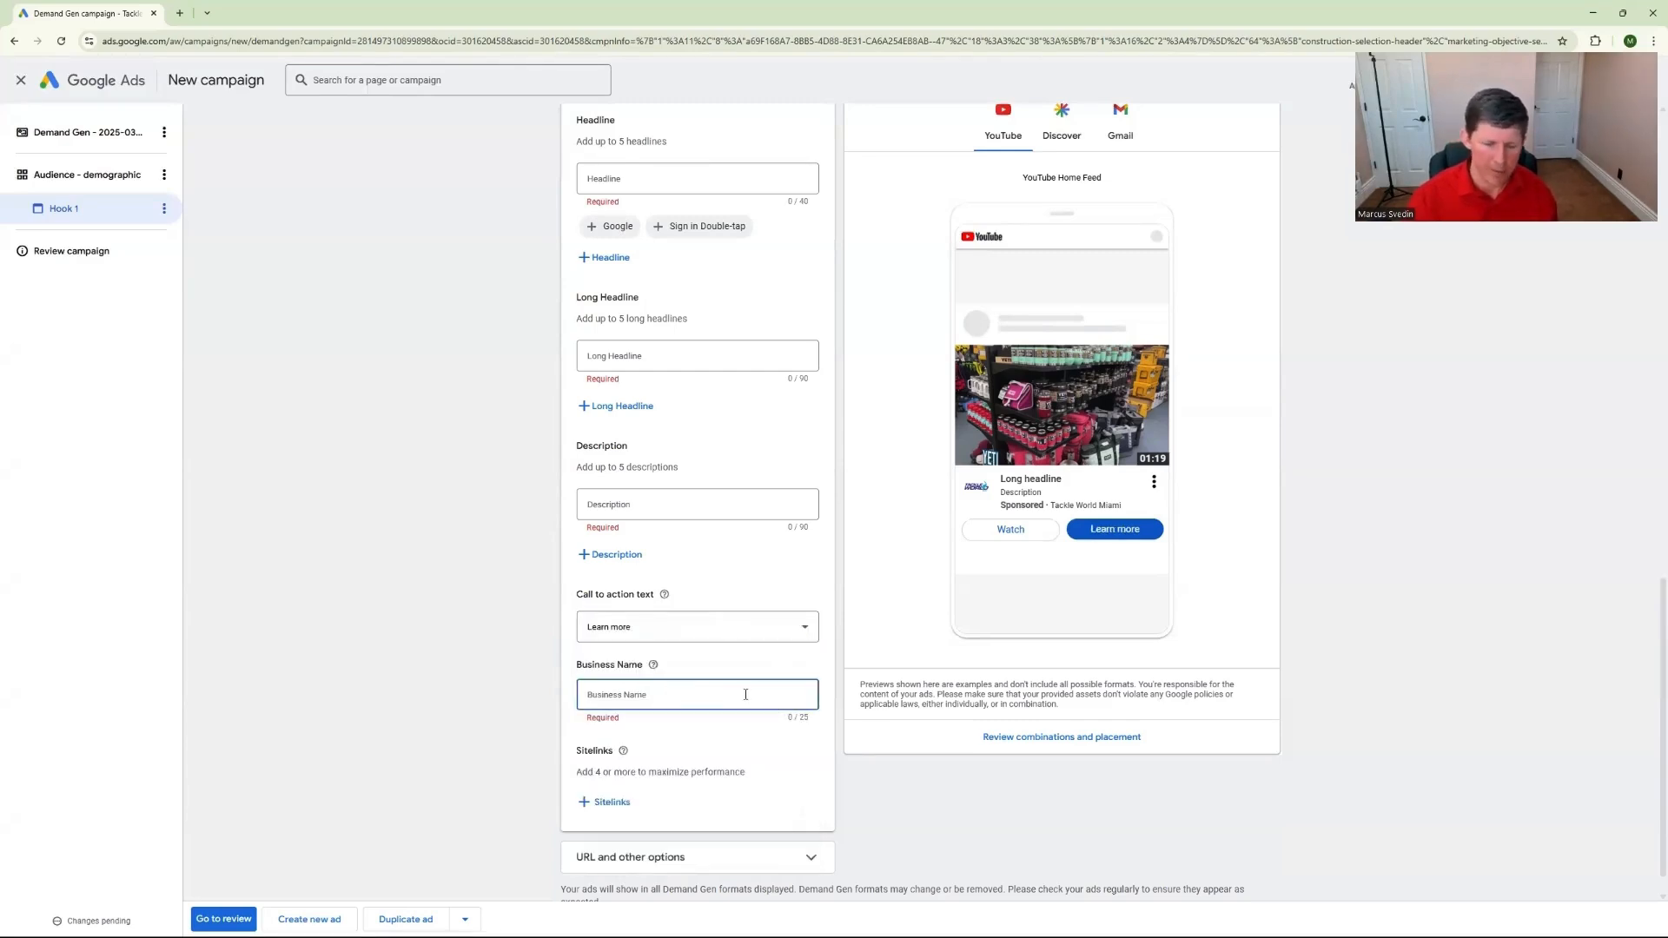
{"action": "type", "text": "Cool Busine"}
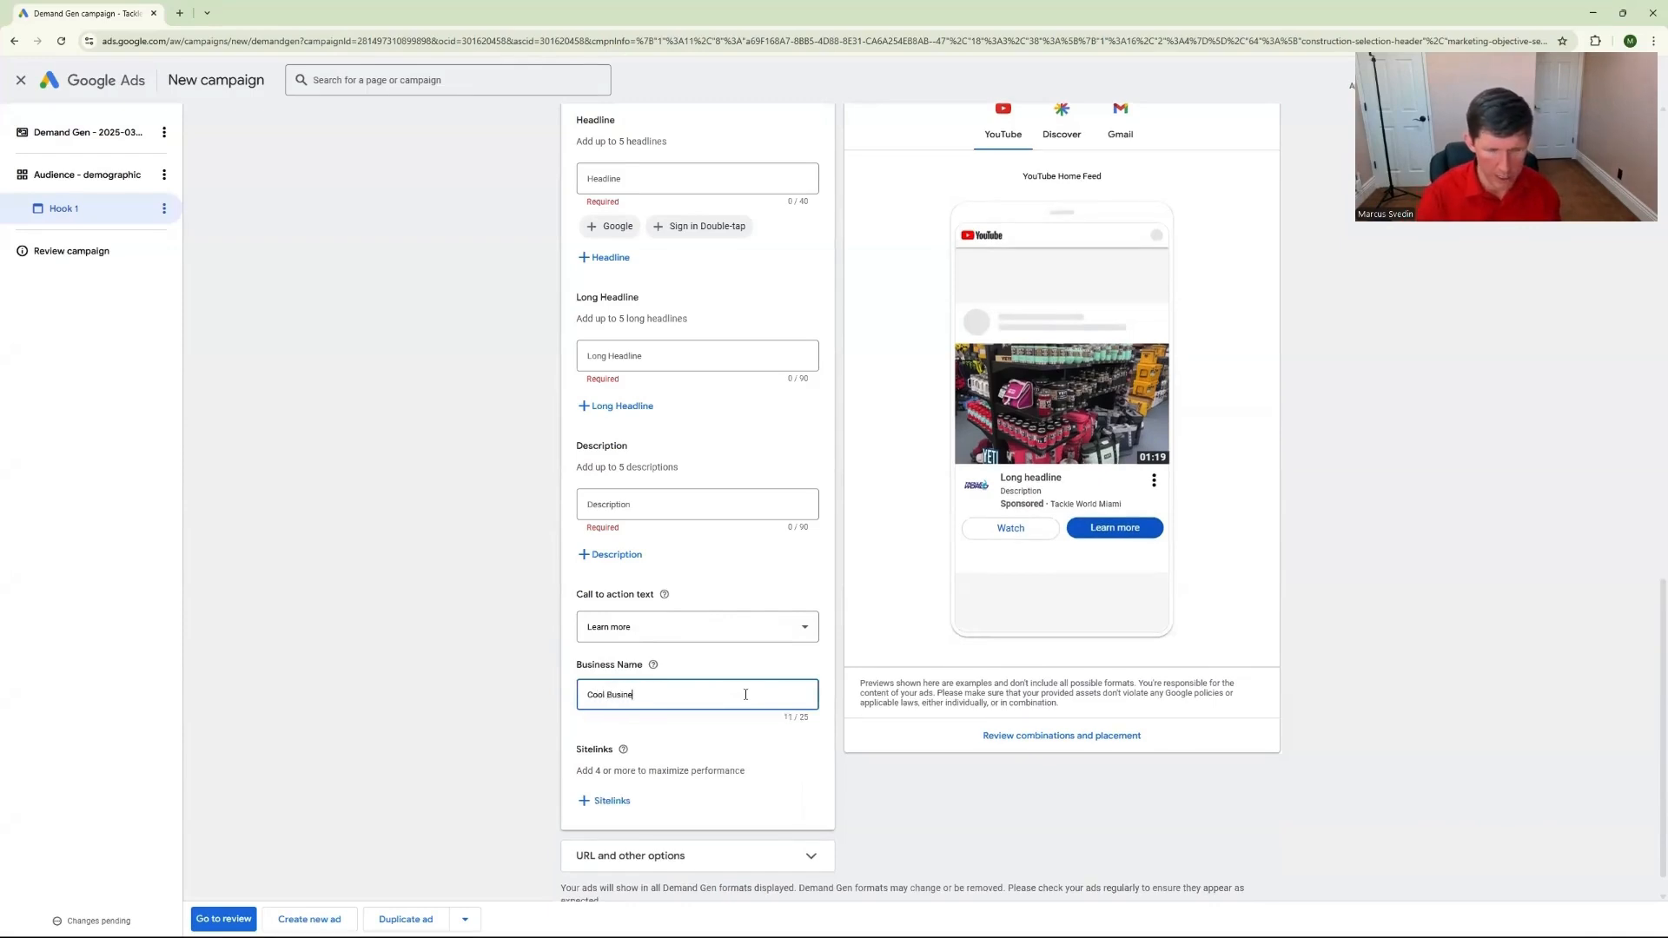
{"action": "type", "text": "ss Name"}
{"action": "left_click", "coordinate": [470, 653]}
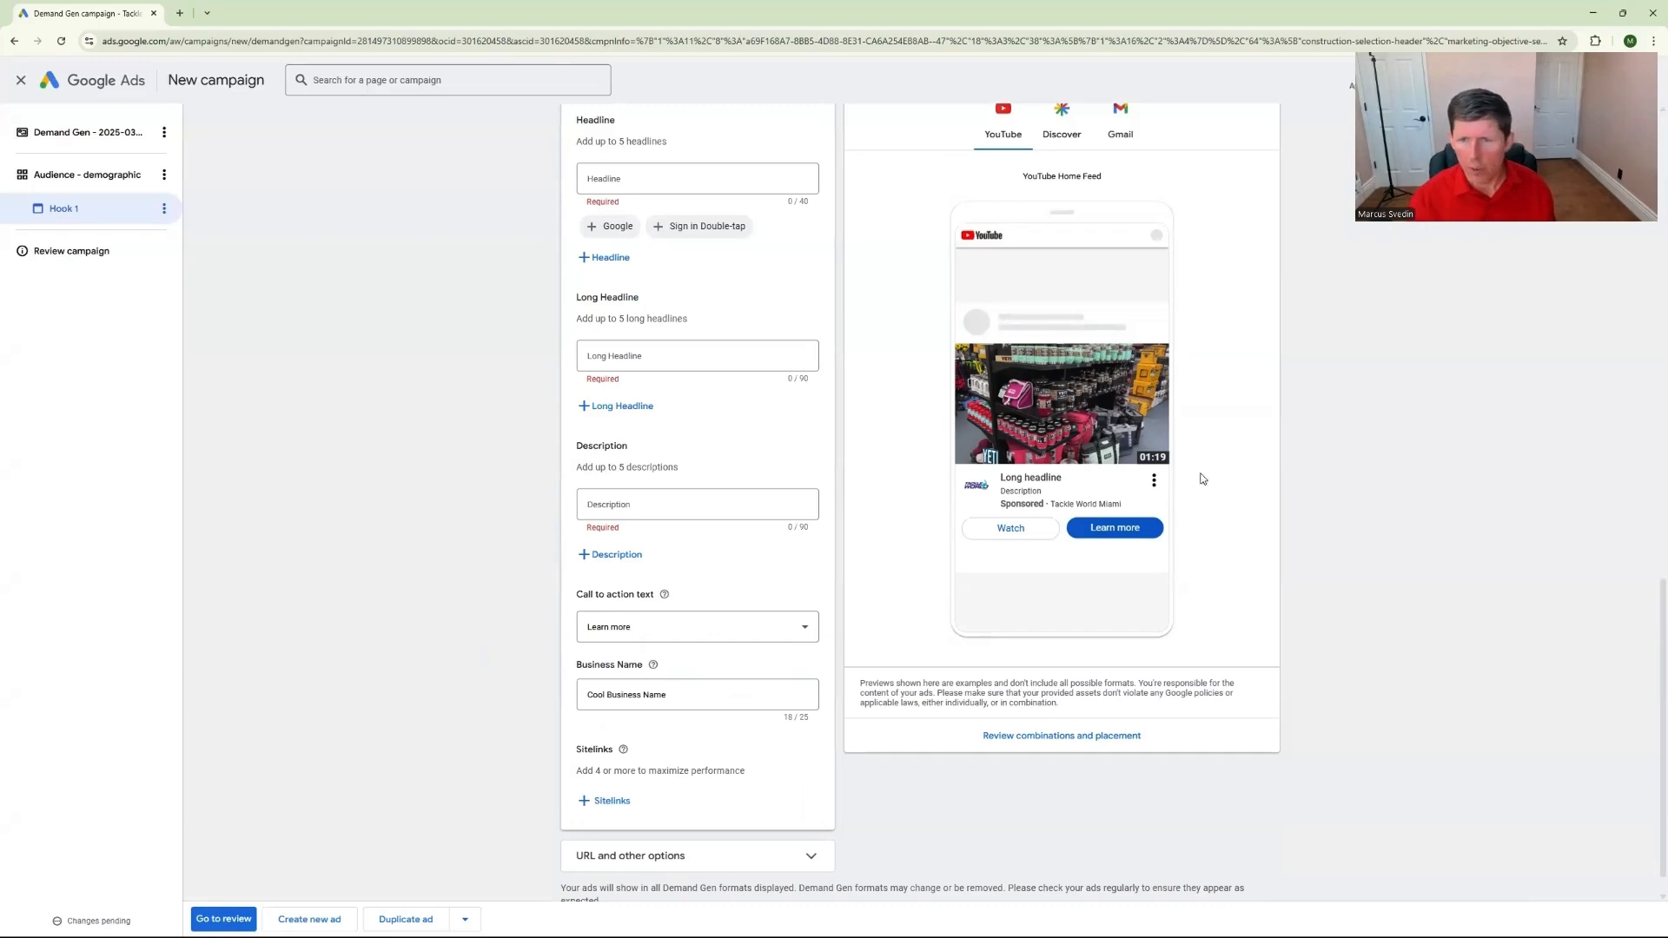
Expand the ad's URL and other options and examine the final URL suffix and tracking template fields
{"action": "scroll", "coordinate": [504, 599], "scroll_direction": "down", "scroll_amount": 1}
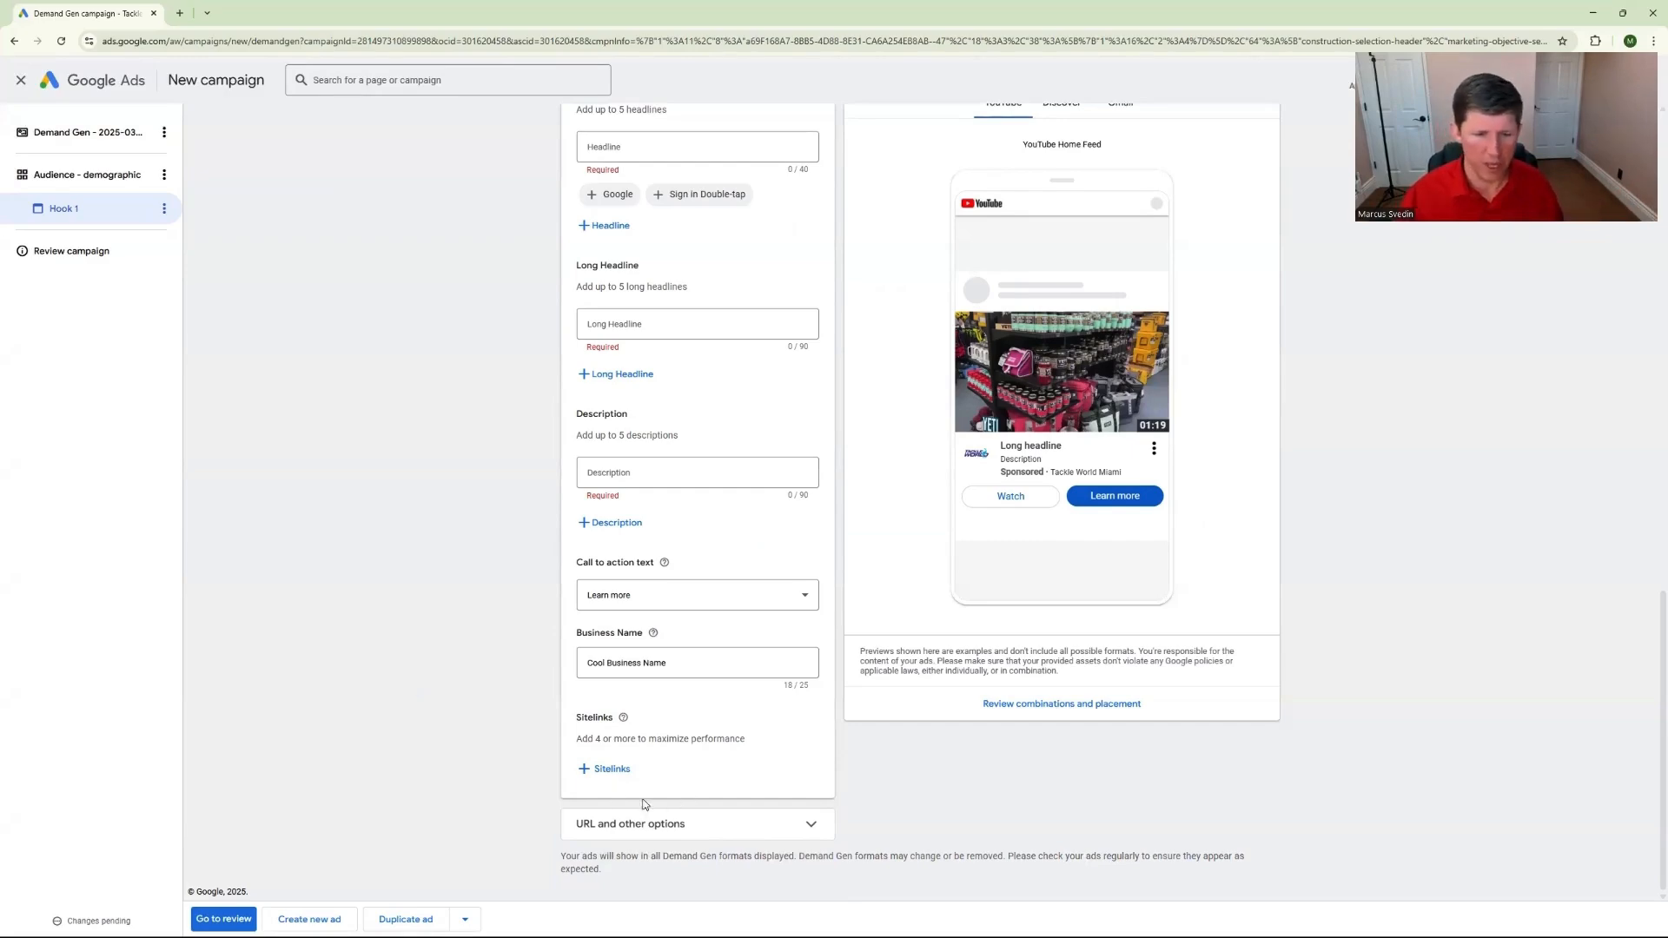
{"action": "left_click", "coordinate": [746, 831]}
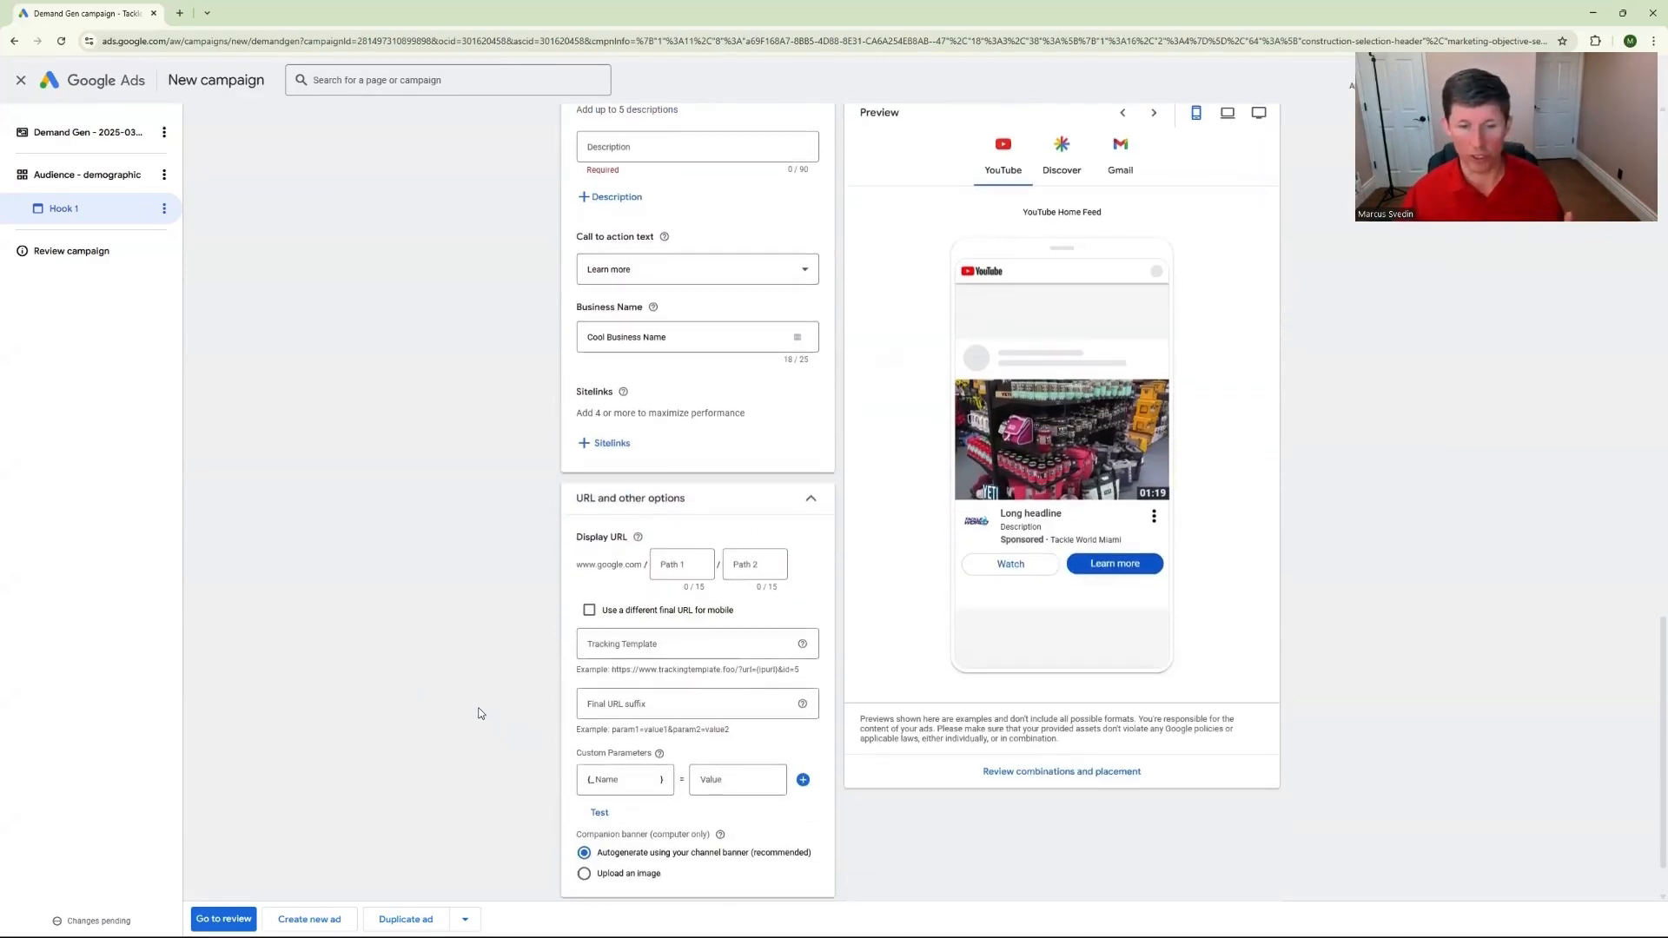
{"action": "left_click", "coordinate": [616, 702]}
{"action": "key", "text": "shift+Tab"}
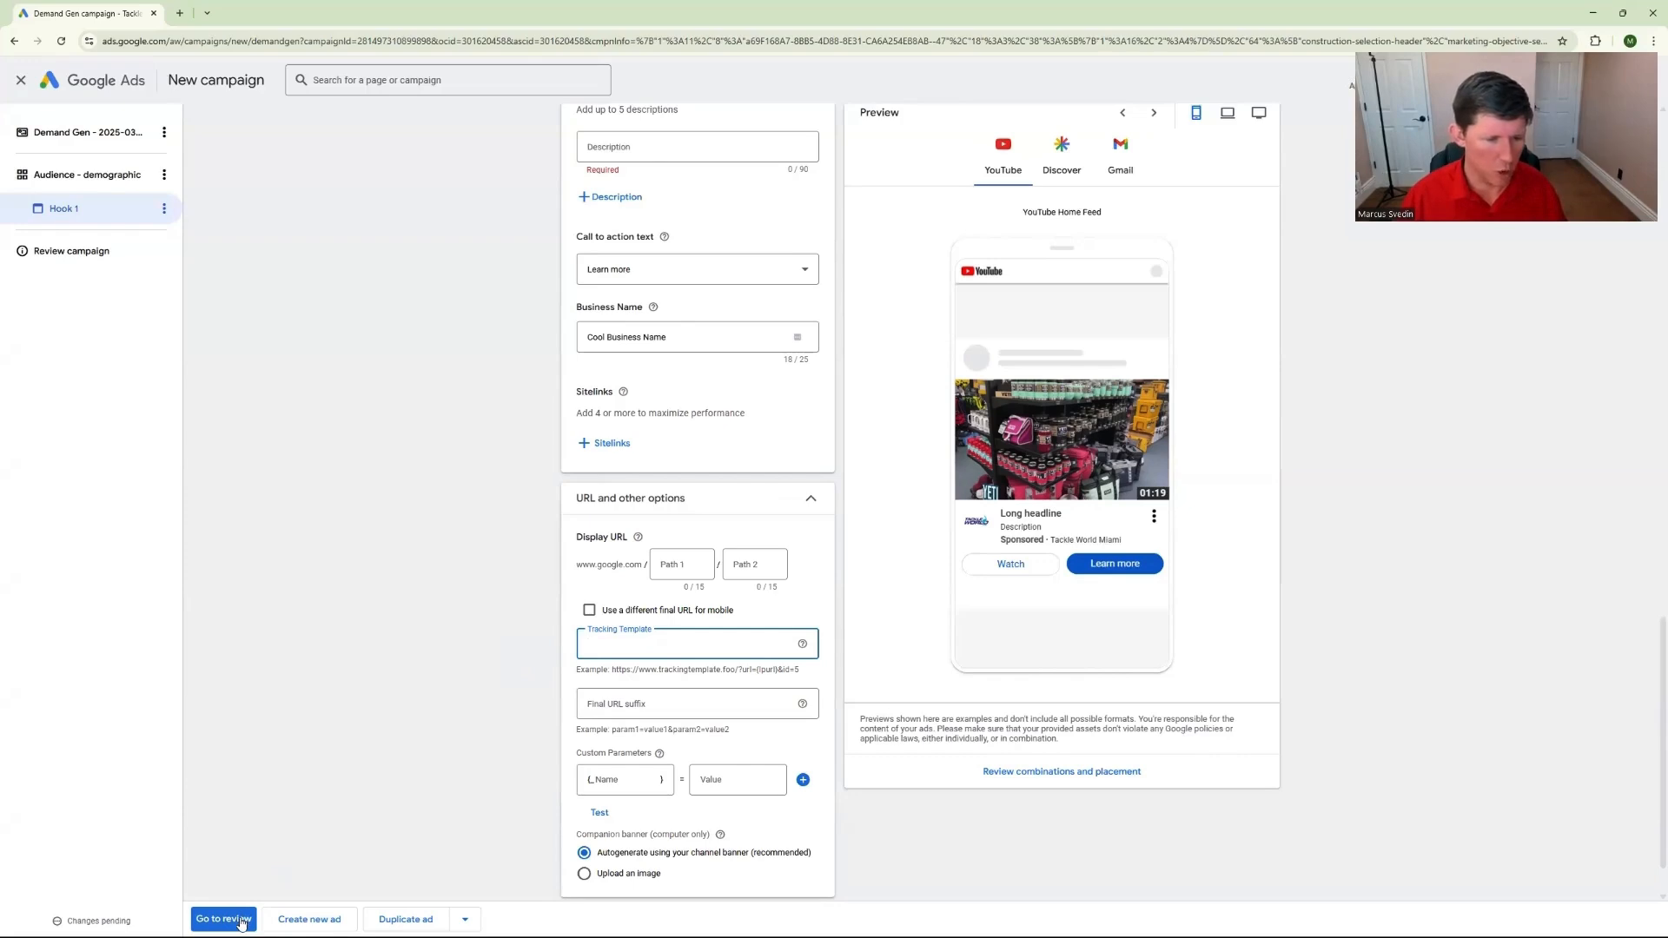
Set the ad's long headline to "Headline 2" and its description to "desrciption 1"
{"action": "scroll", "coordinate": [326, 834], "scroll_direction": "up", "scroll_amount": 3}
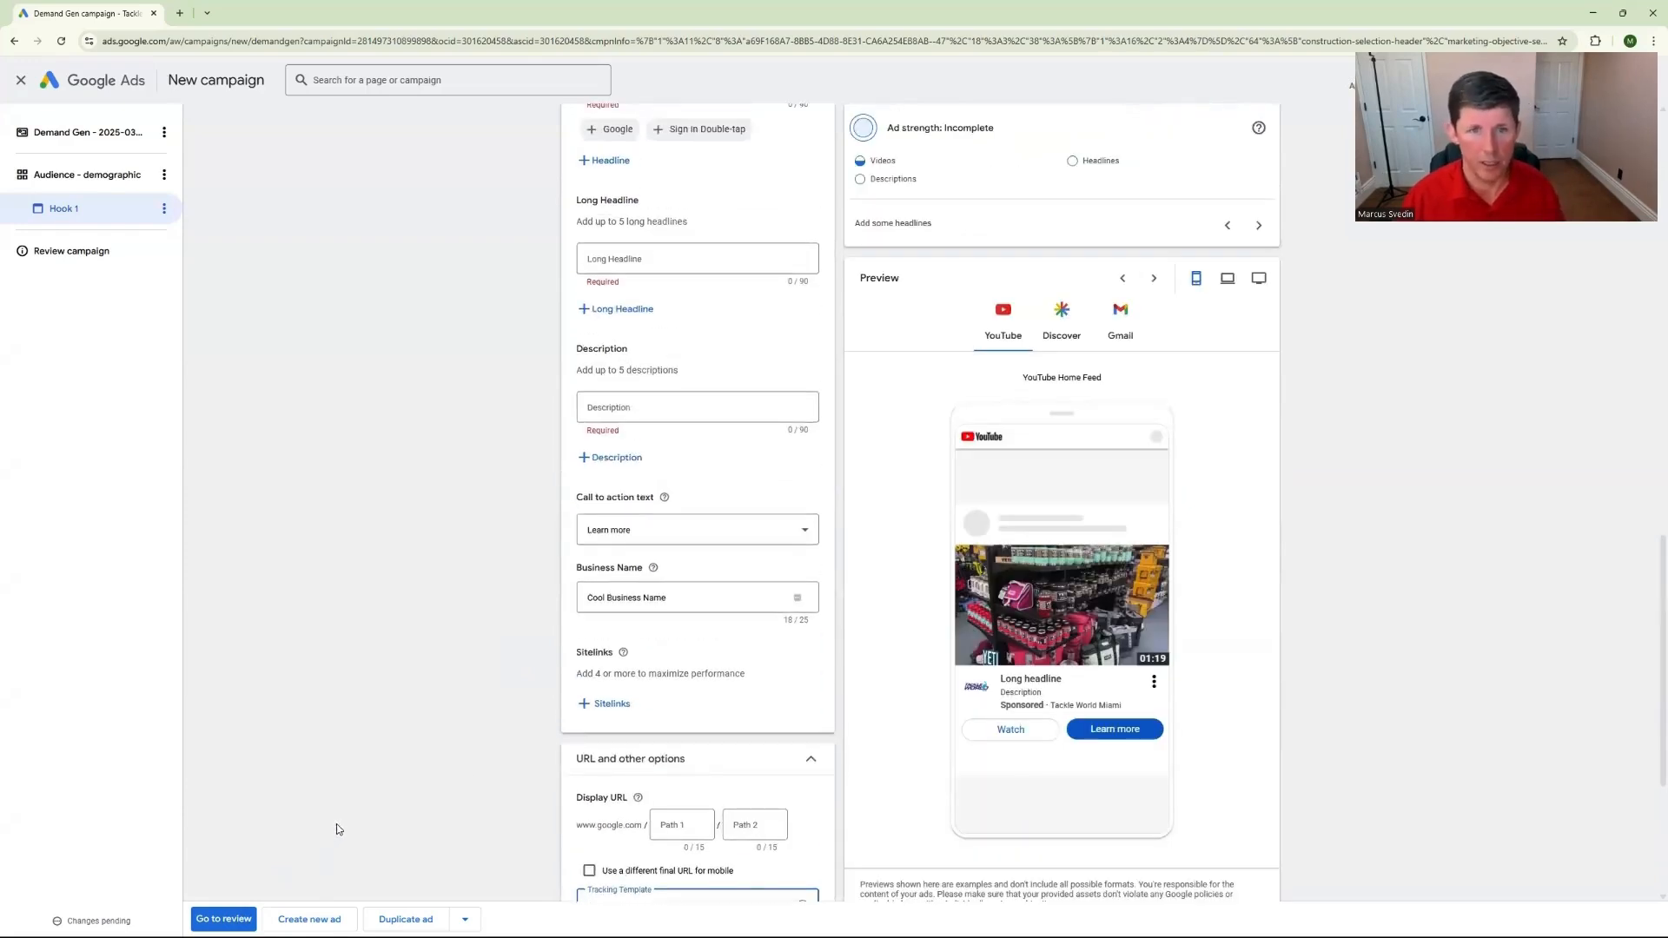
{"action": "scroll", "coordinate": [337, 830], "scroll_direction": "up", "scroll_amount": 2}
{"action": "left_click", "coordinate": [631, 390]}
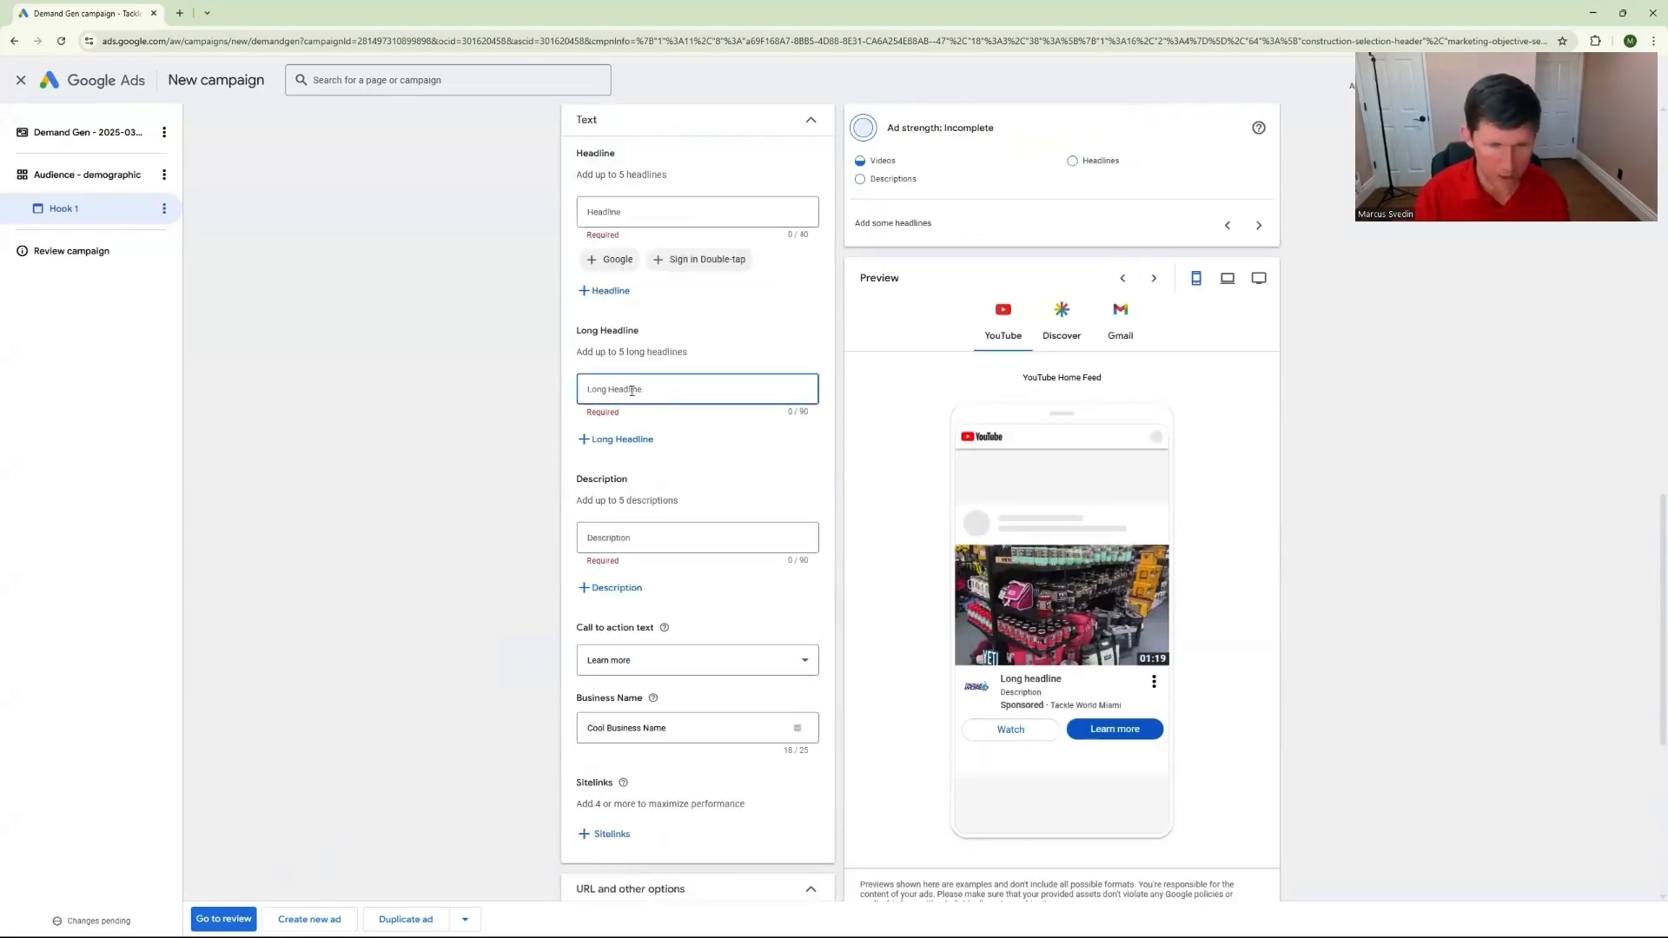
{"action": "type", "text": "Headline"}
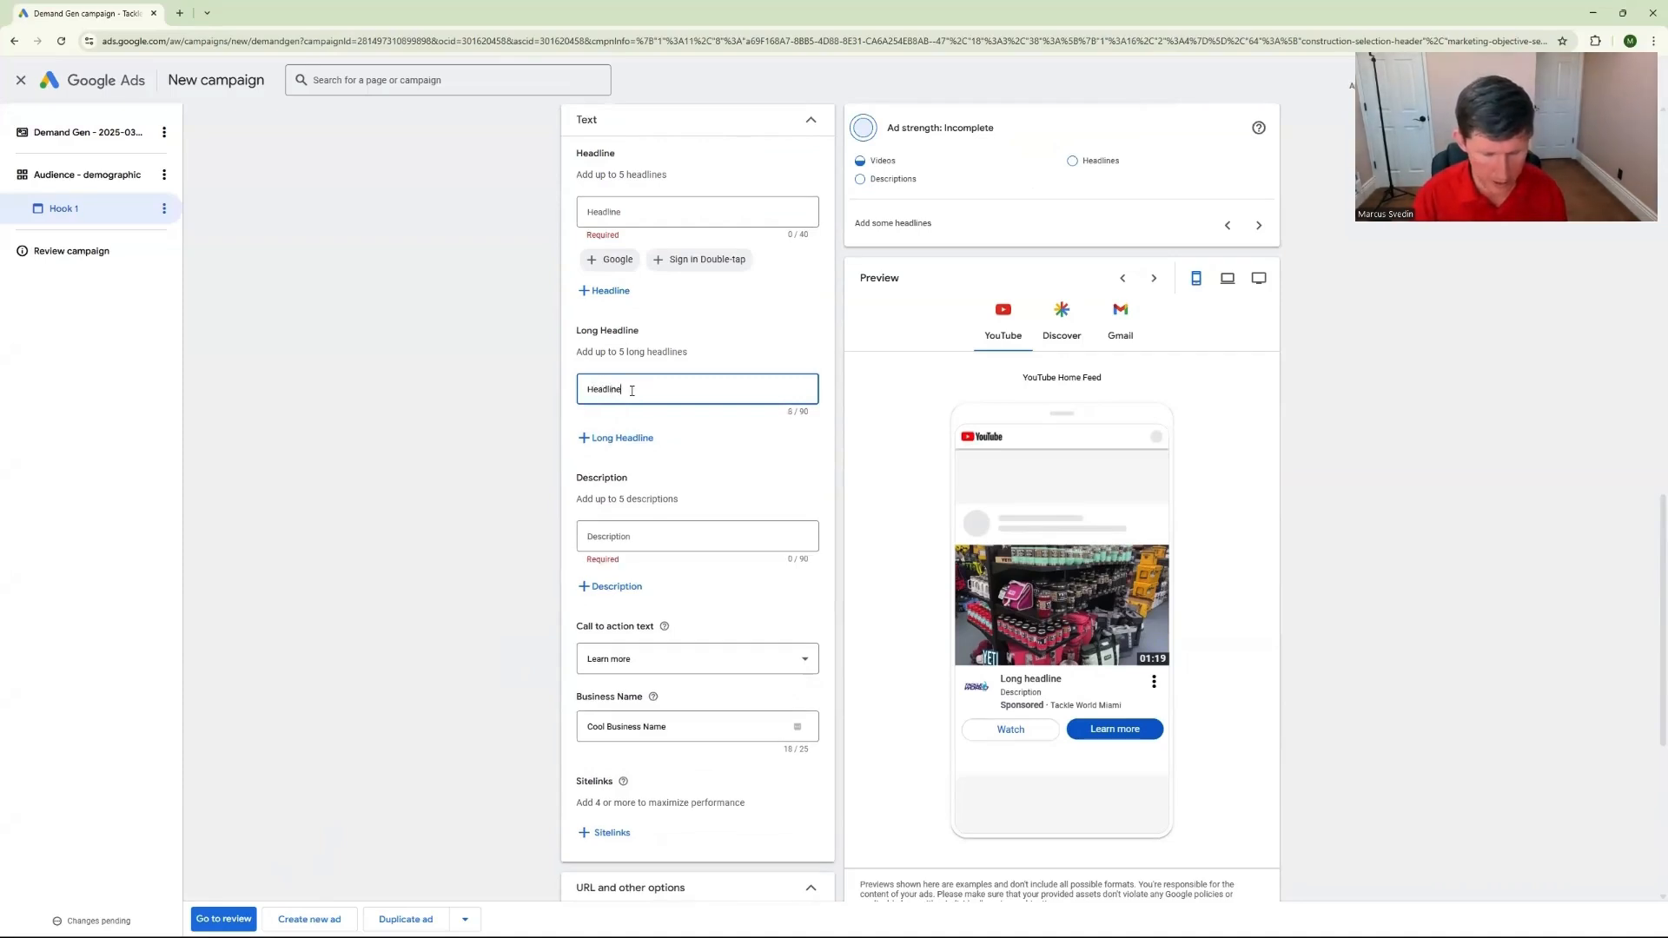
{"action": "type", "text": " 2"}
{"action": "left_click", "coordinate": [616, 531]}
{"action": "type", "text": "description 1"}
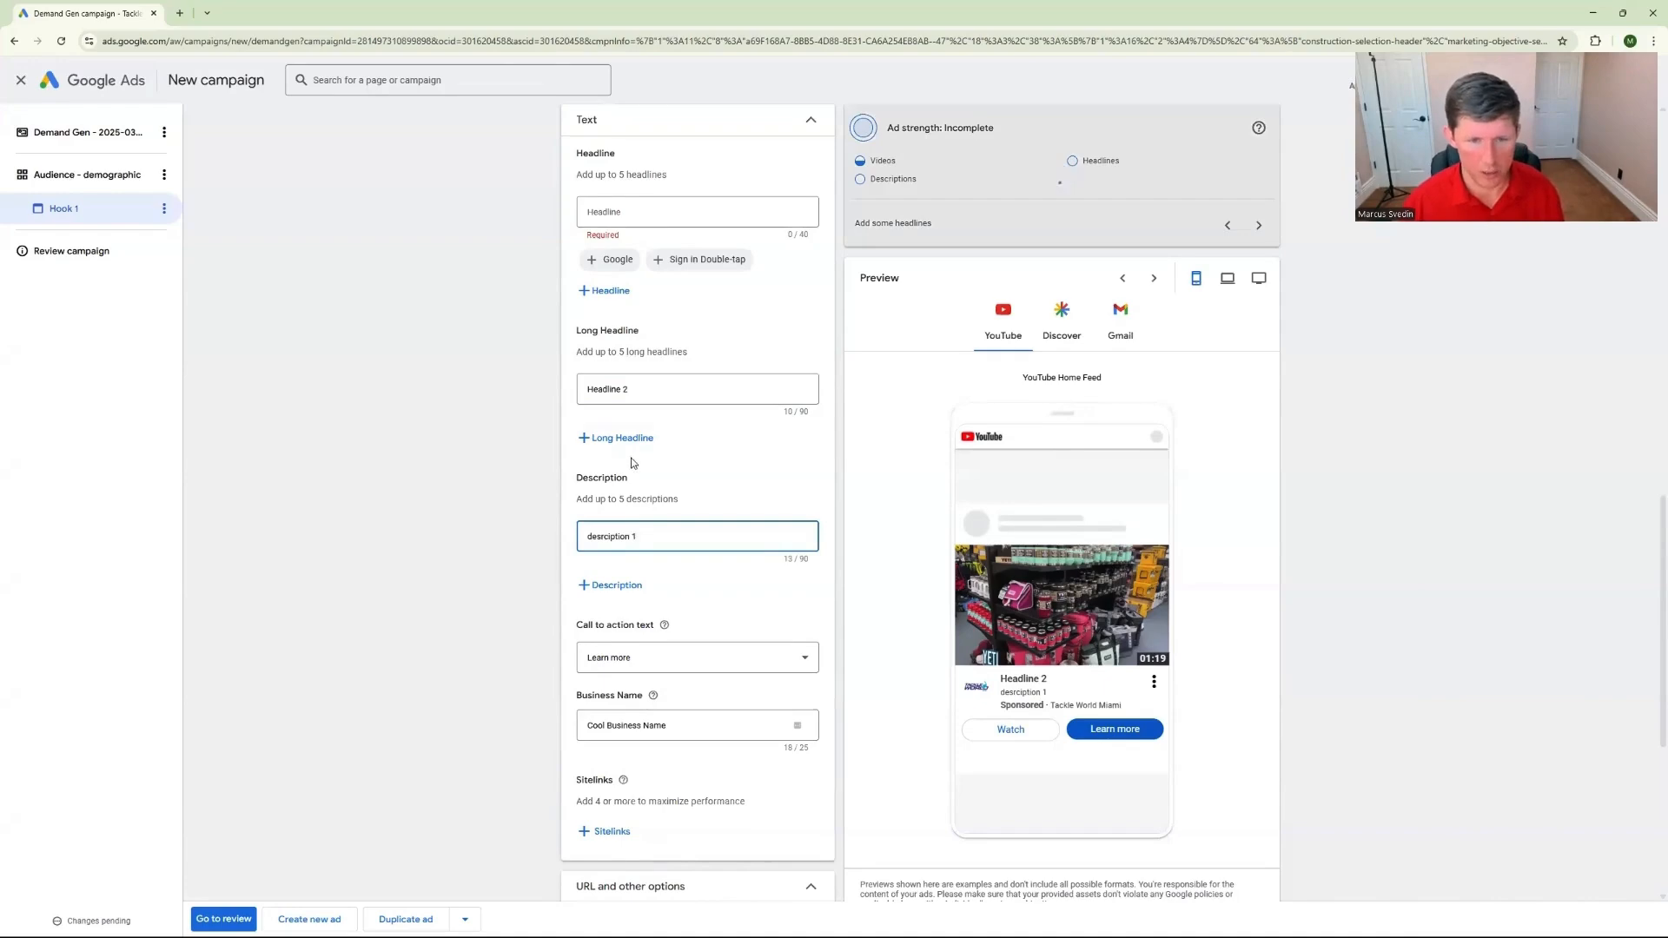
Enter "Goolge 1" as the ad's headline
{"action": "scroll", "coordinate": [634, 460], "scroll_direction": "down", "scroll_amount": 2}
{"action": "scroll", "coordinate": [487, 532], "scroll_direction": "down", "scroll_amount": 2}
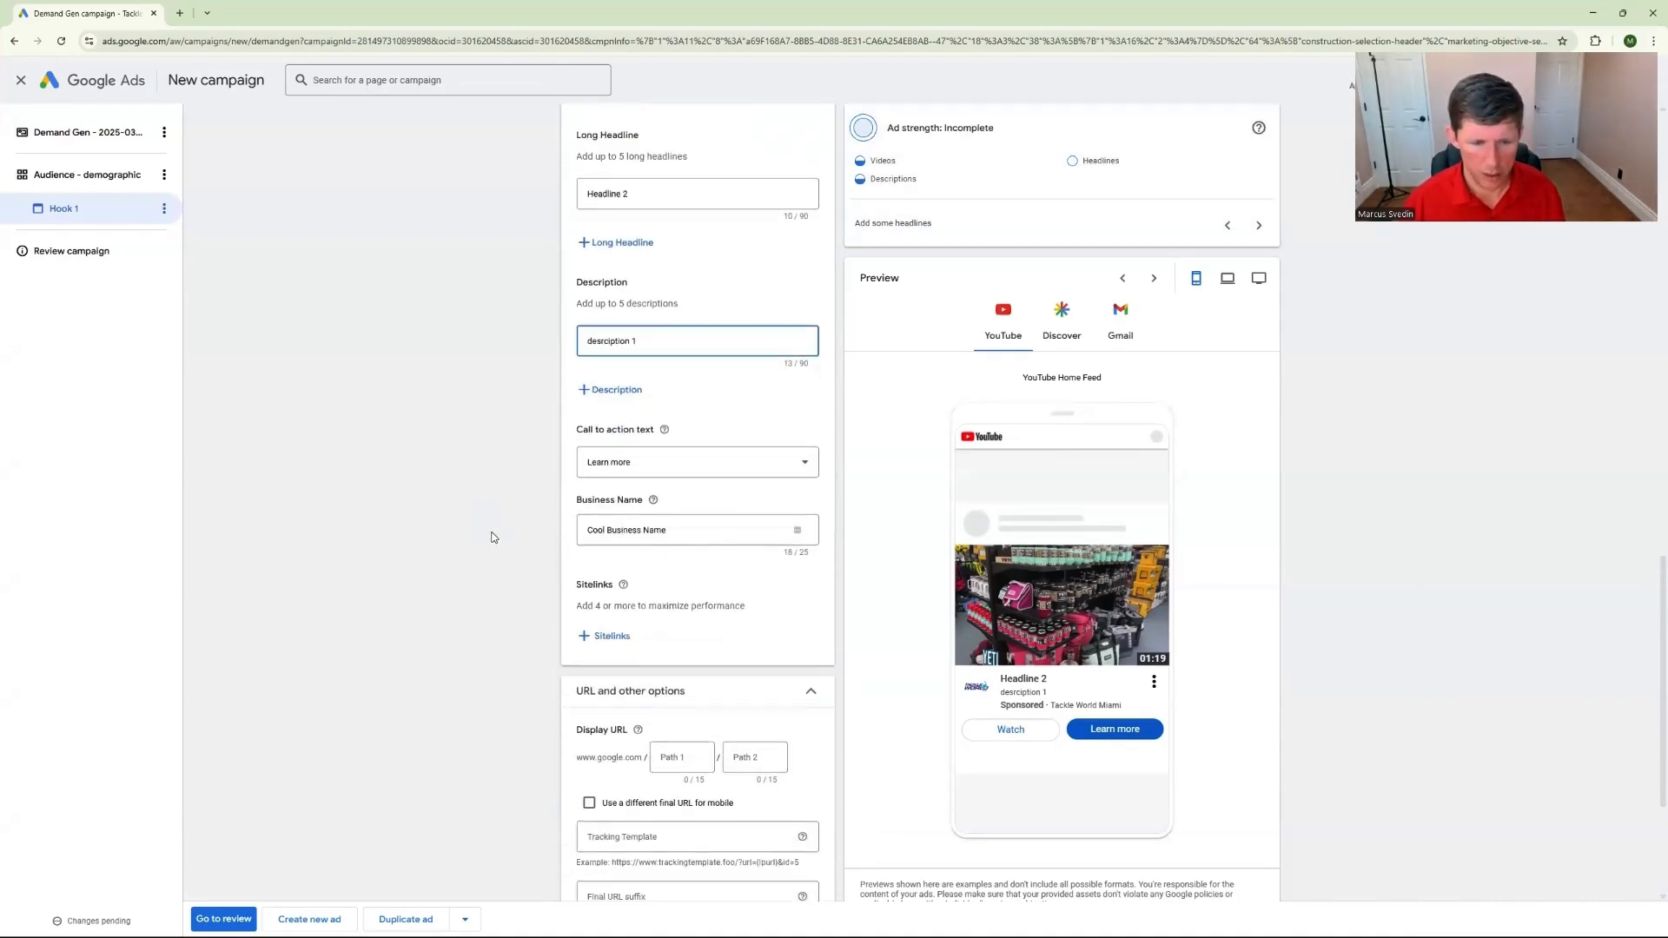
{"action": "scroll", "coordinate": [448, 339], "scroll_direction": "up", "scroll_amount": 5}
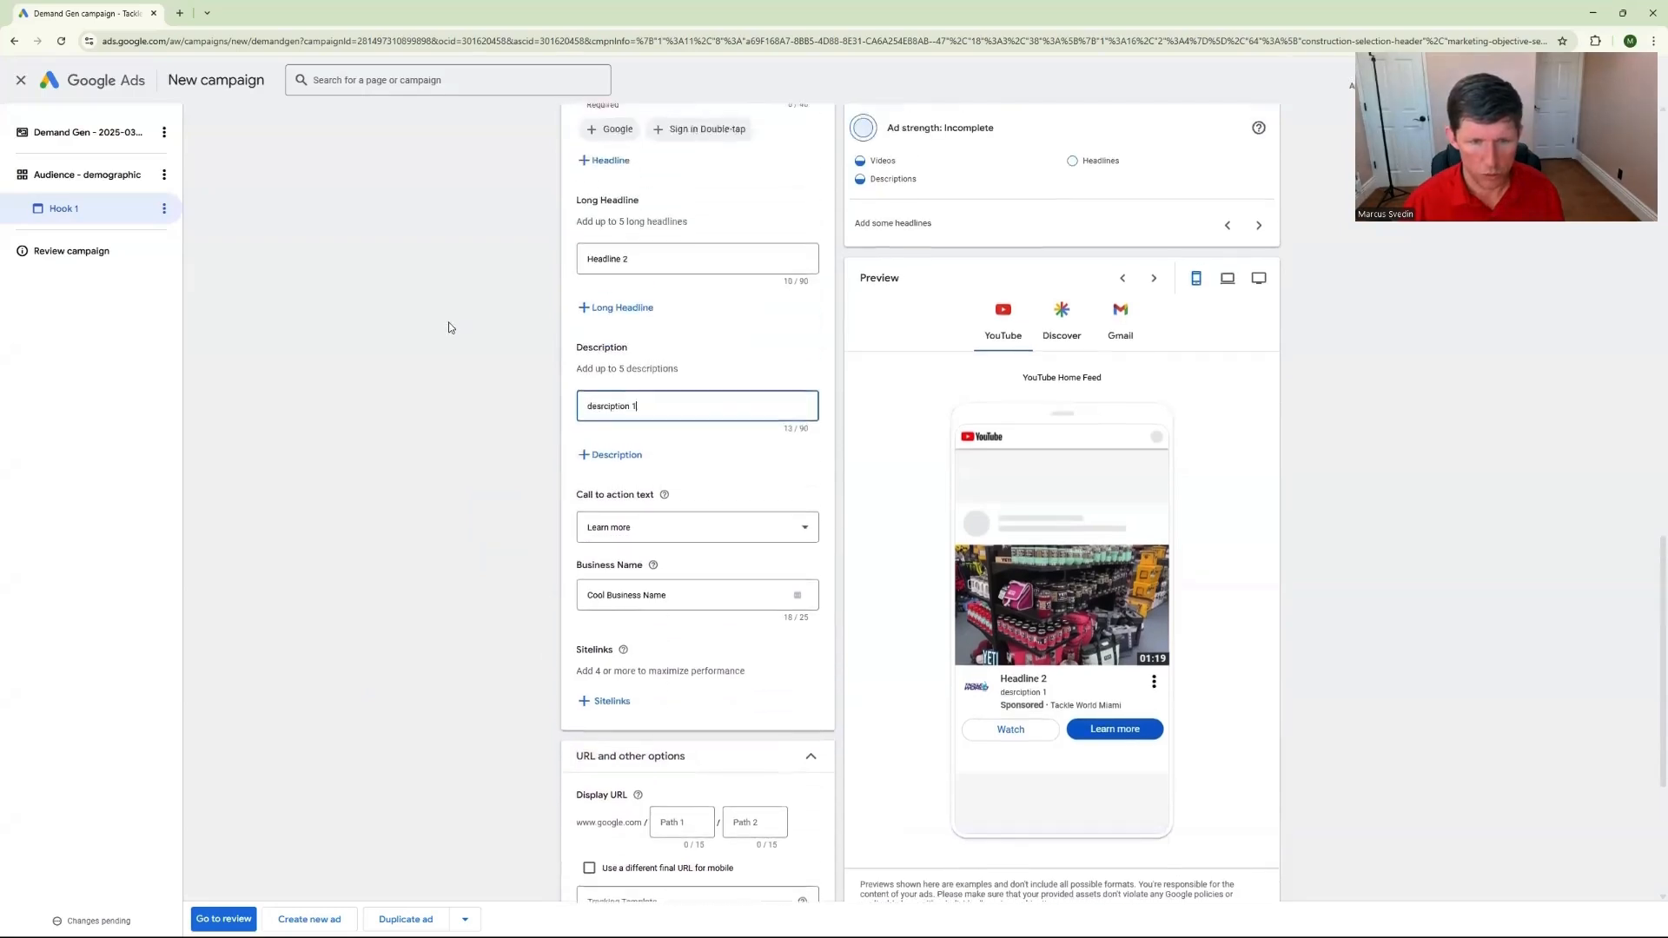
{"action": "left_click", "coordinate": [638, 343]}
{"action": "type", "text": "Goolge 1"}
{"action": "left_click", "coordinate": [498, 344]}
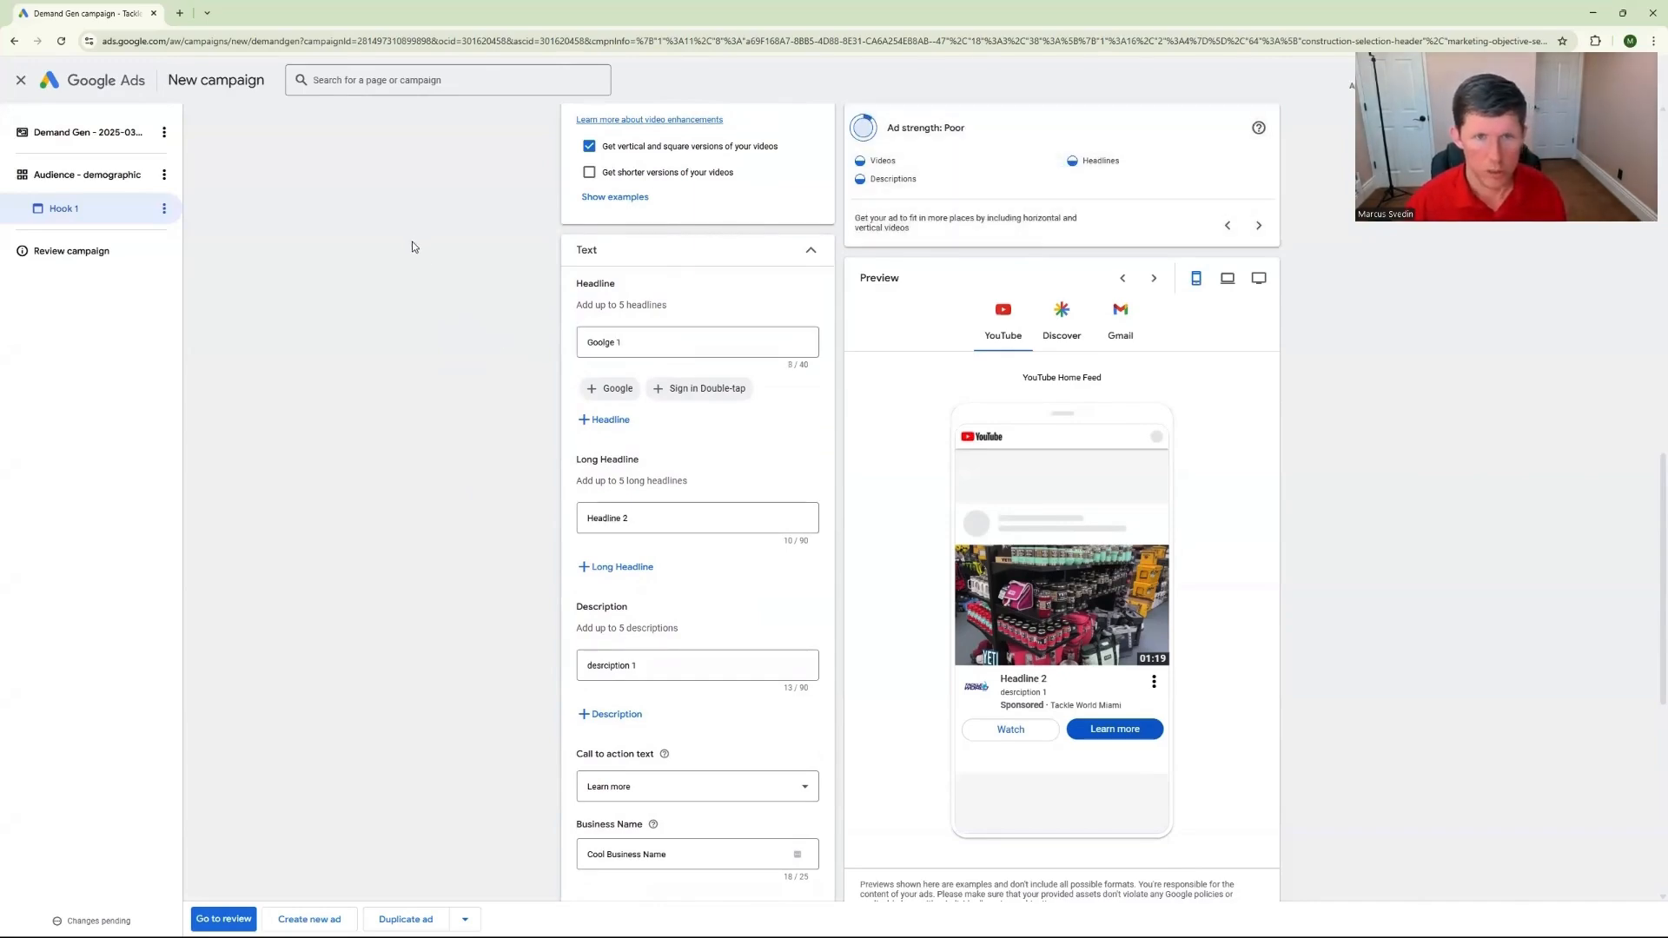
Go to the campaign review and expand the details of both the campaign and the Audience - demographic ad group
{"action": "scroll", "coordinate": [451, 287], "scroll_direction": "down", "scroll_amount": 7}
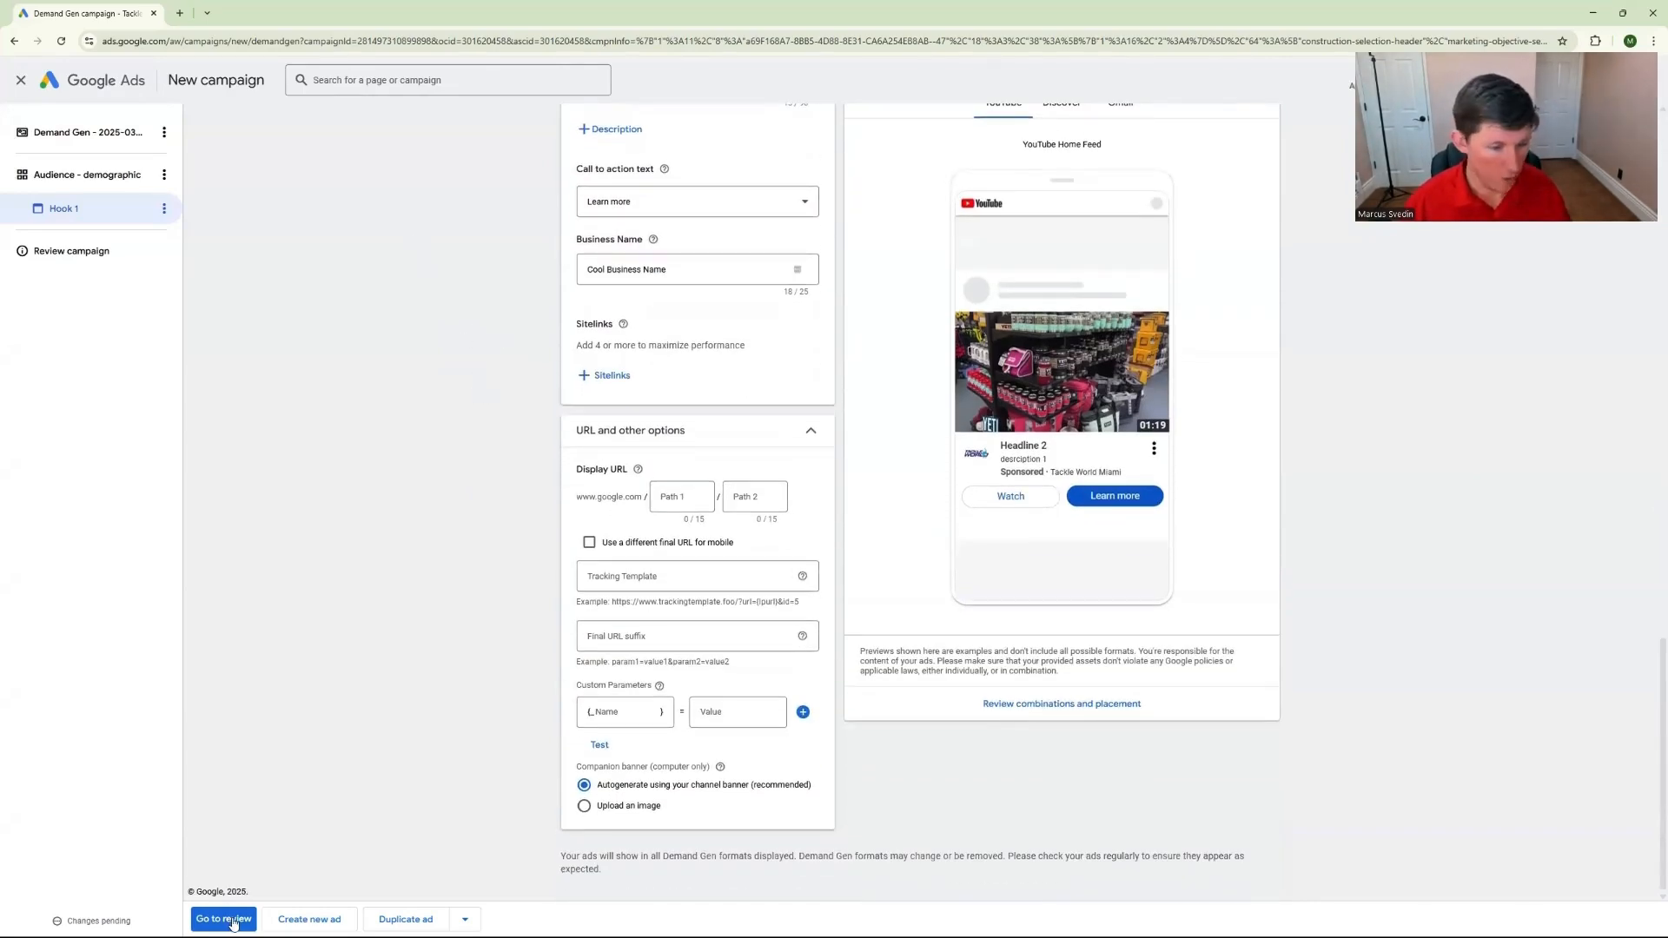
{"action": "left_click", "coordinate": [231, 919]}
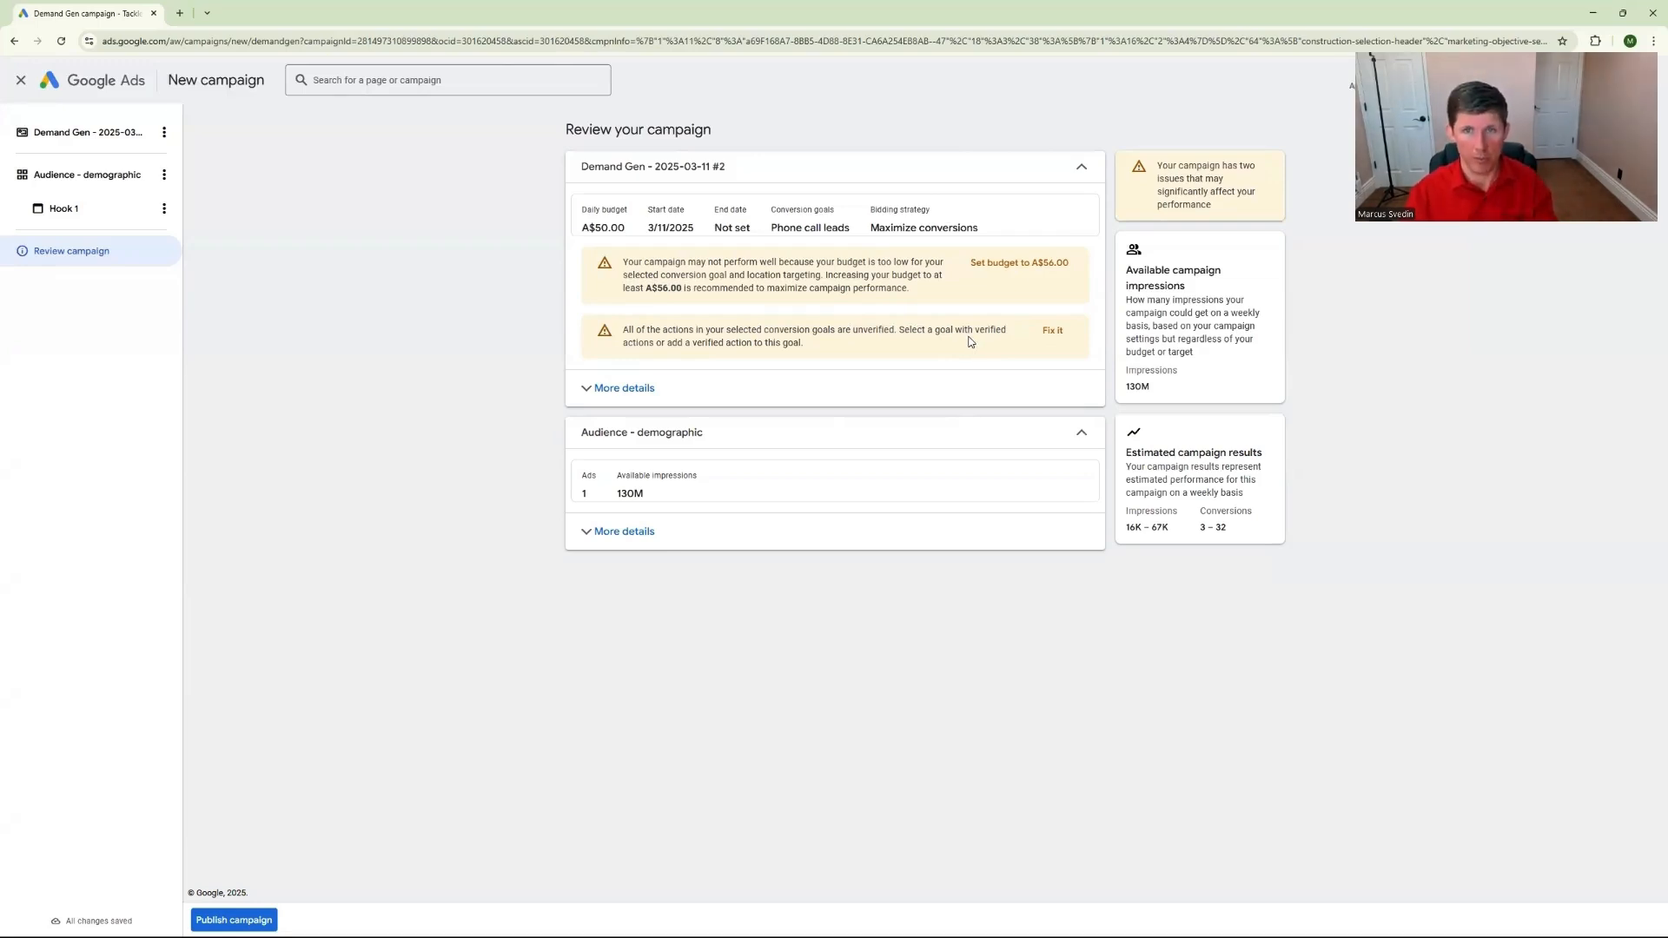
{"action": "left_click", "coordinate": [622, 388]}
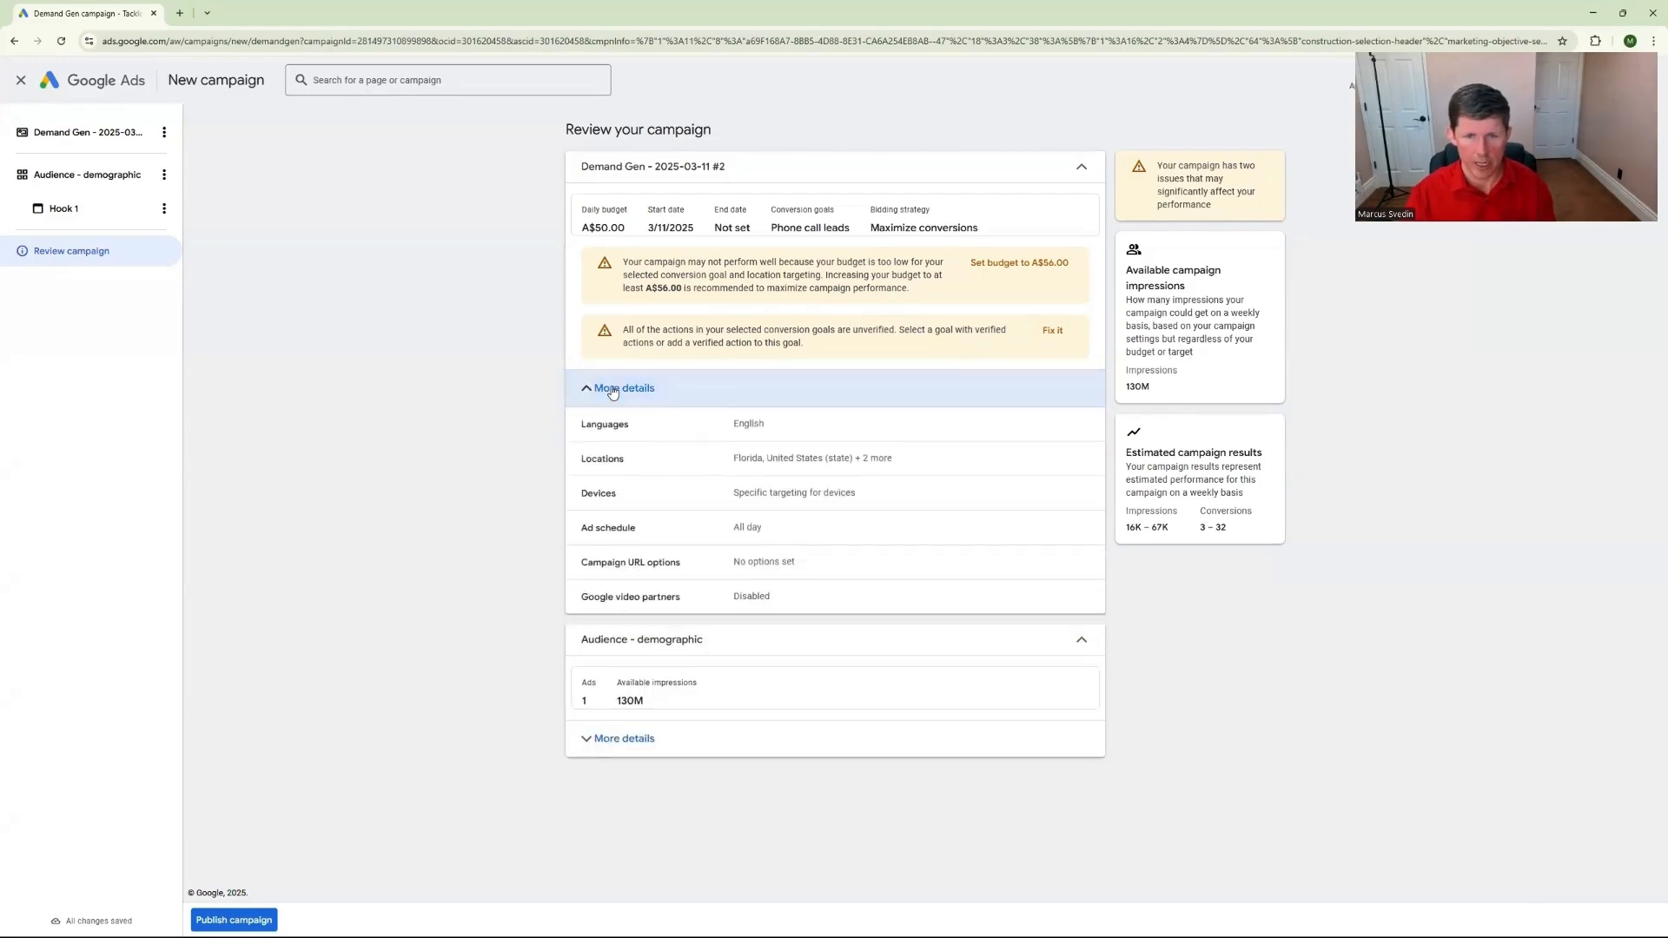
{"action": "left_click", "coordinate": [624, 738]}
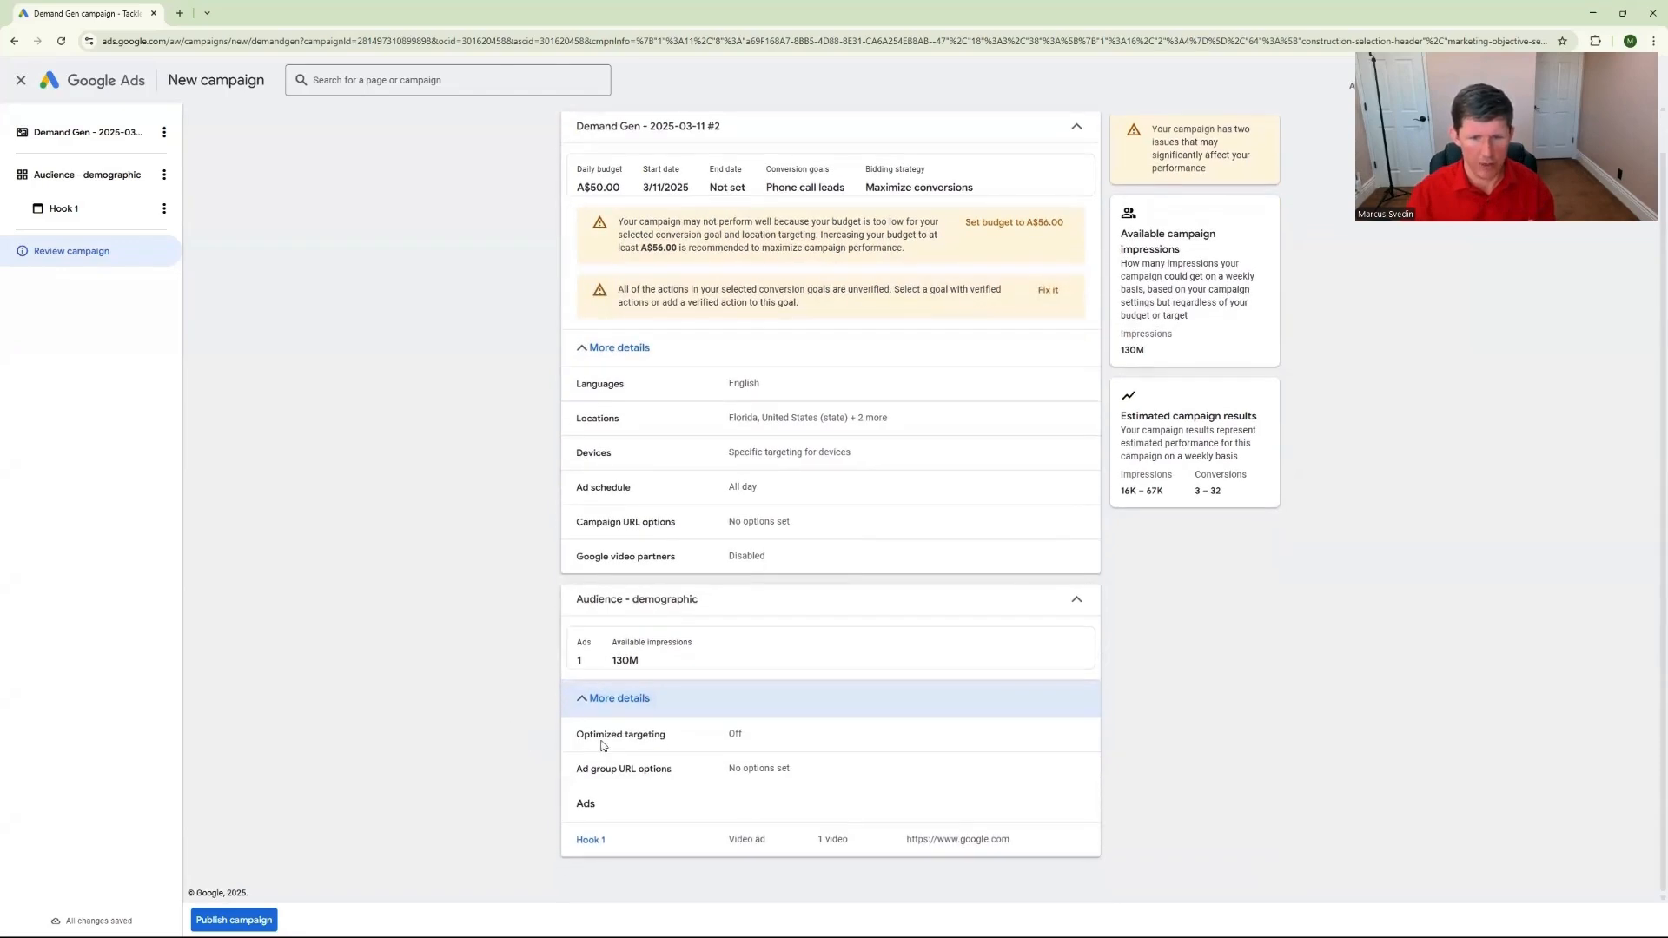